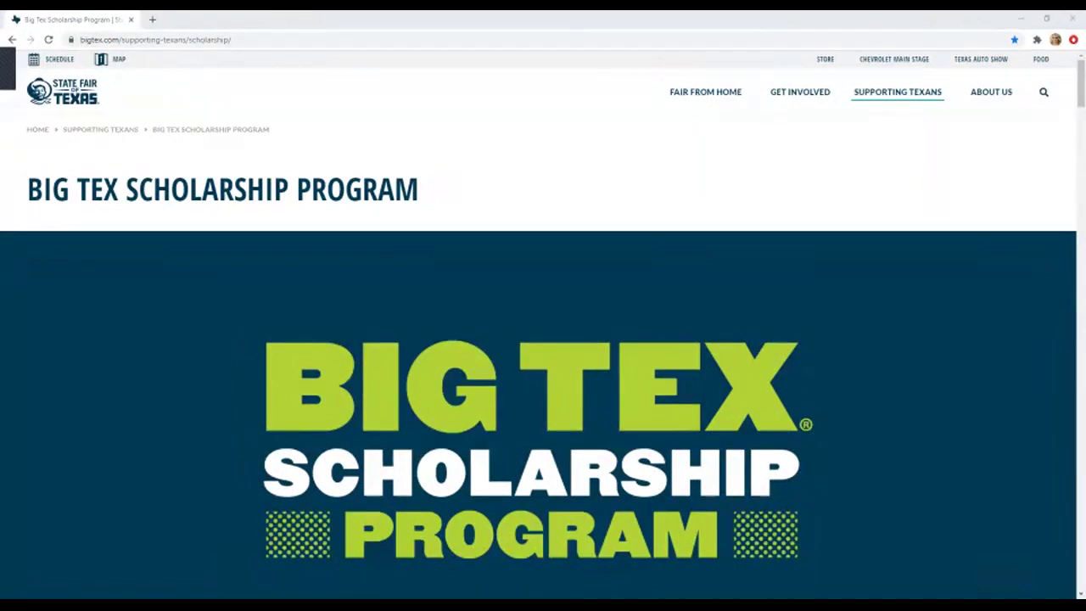
# - Scroll down the Big Tex Scholarship Program page toward the new-scholarship application link
pyautogui.scroll(-7, 543, 356)
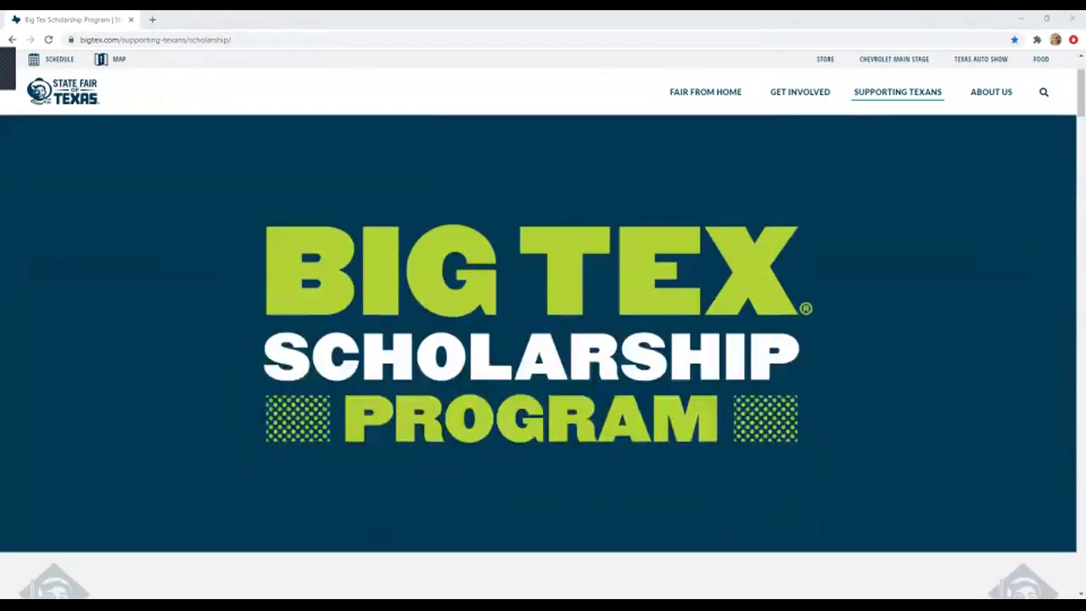
pyautogui.scroll(-2, 543, 356)
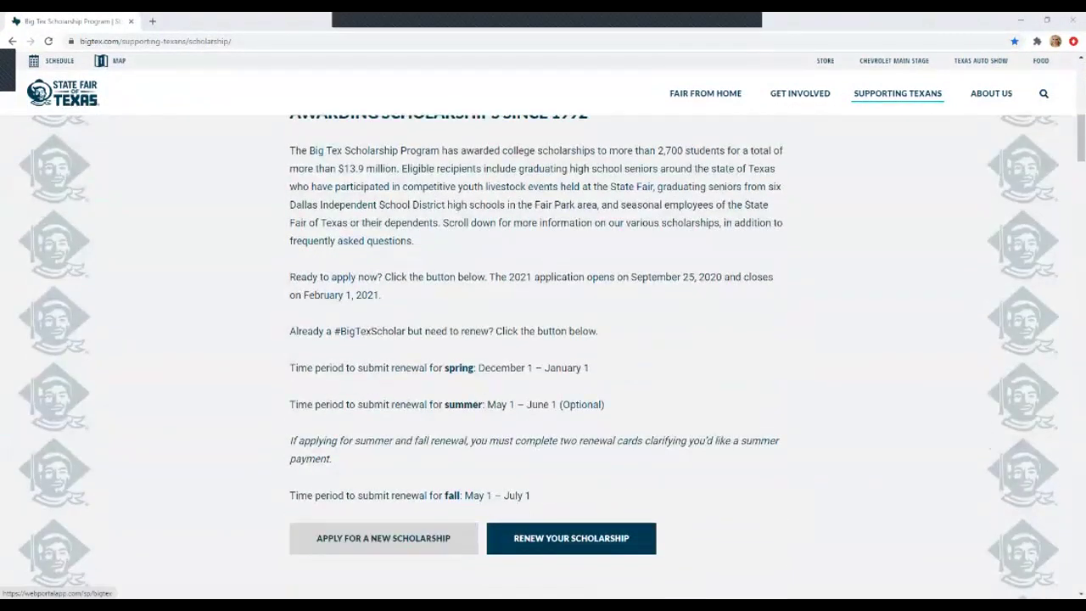
# - From the portal sign-in page, sign up with the applicant's email and a confirmed account password
pyautogui.click(383, 538)
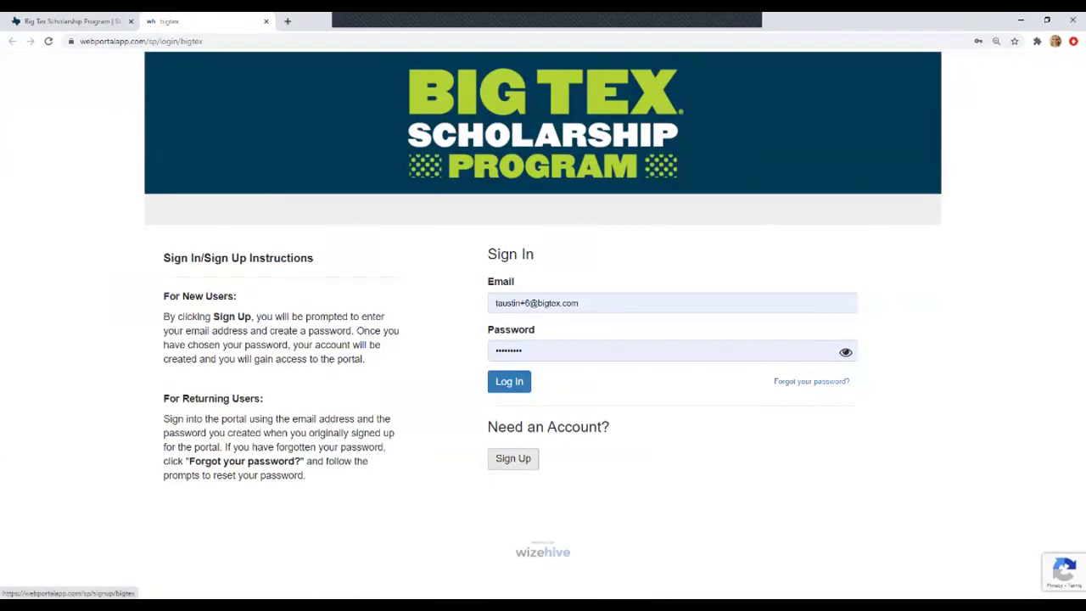
pyautogui.click(513, 458)
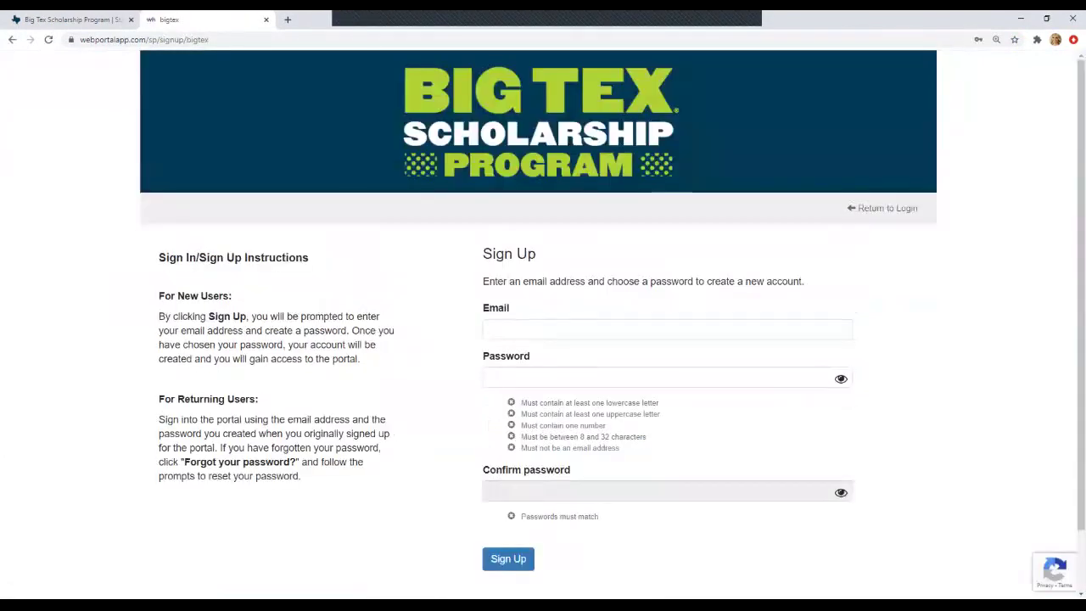
pyautogui.click(509, 329)
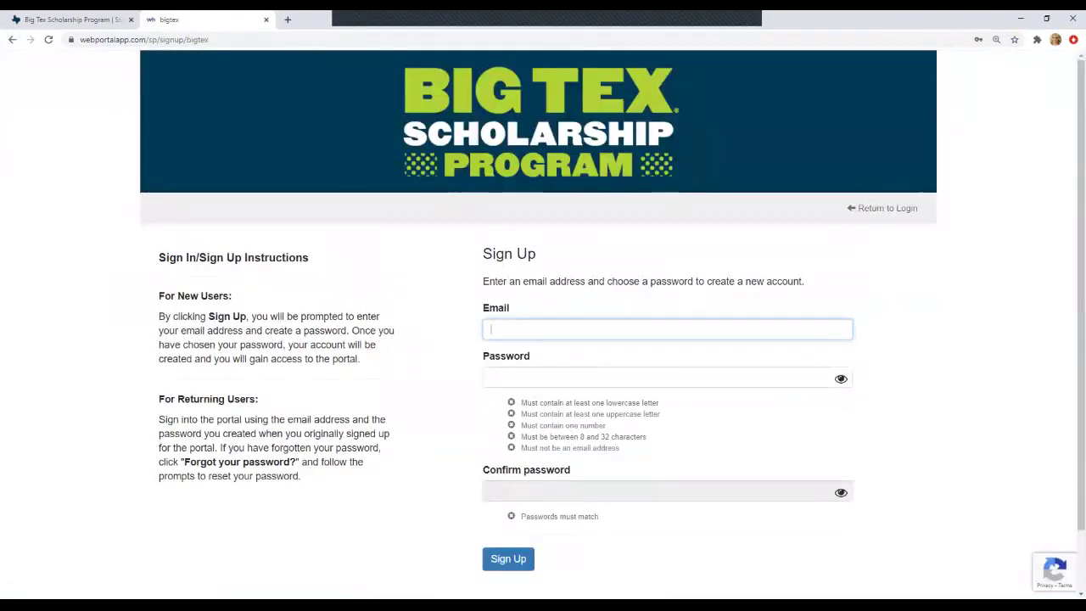
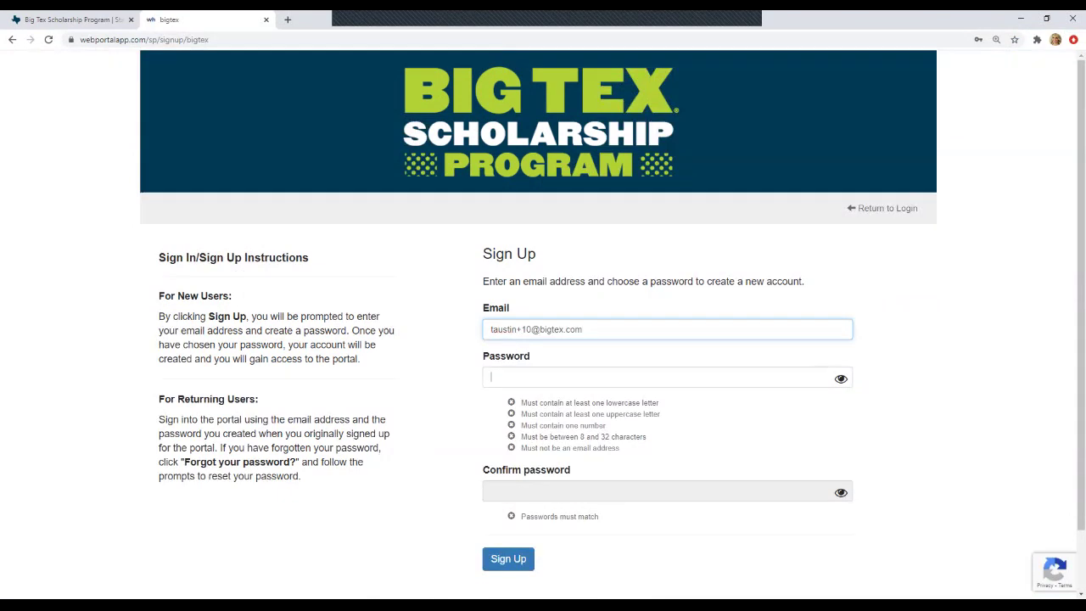
pyautogui.press('Tab')
pyautogui.write('Test1234')
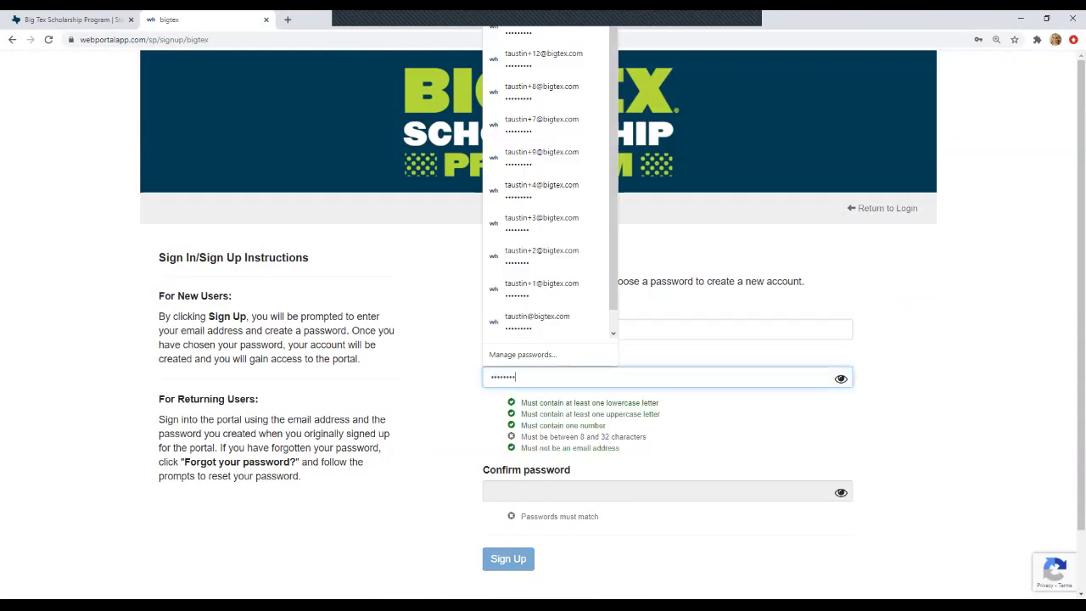
pyautogui.press('Tab')
pyautogui.write('Test1234')
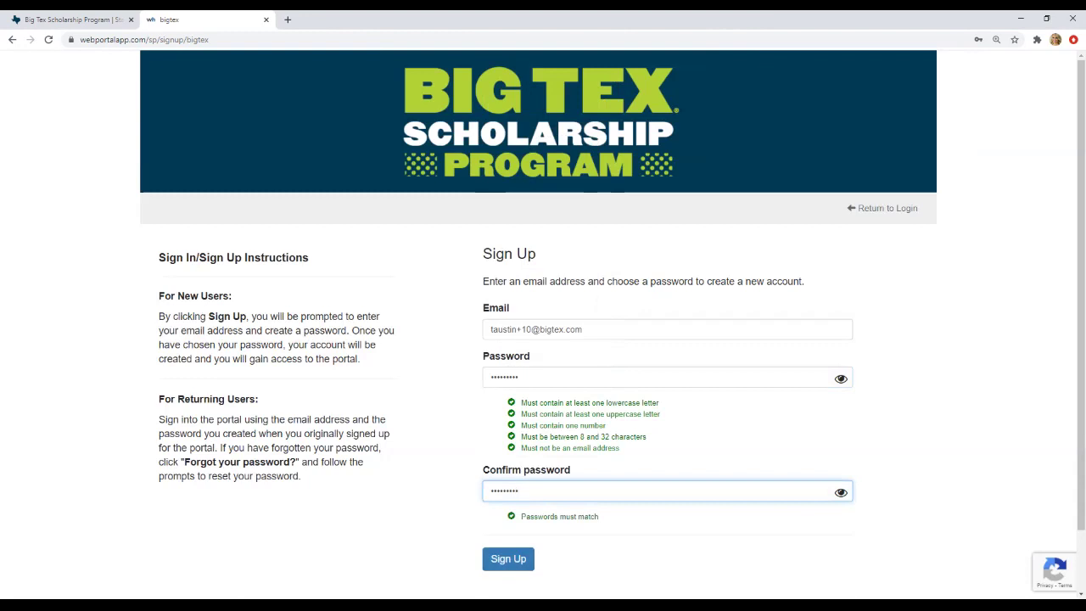
pyautogui.scroll(-1, 543, 323)
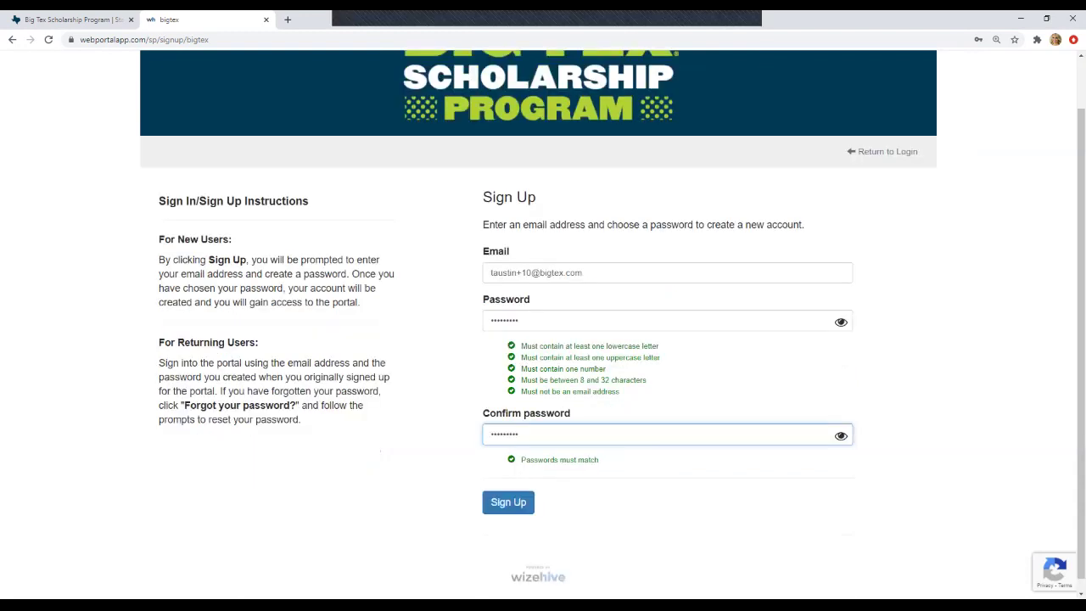
pyautogui.click(508, 558)
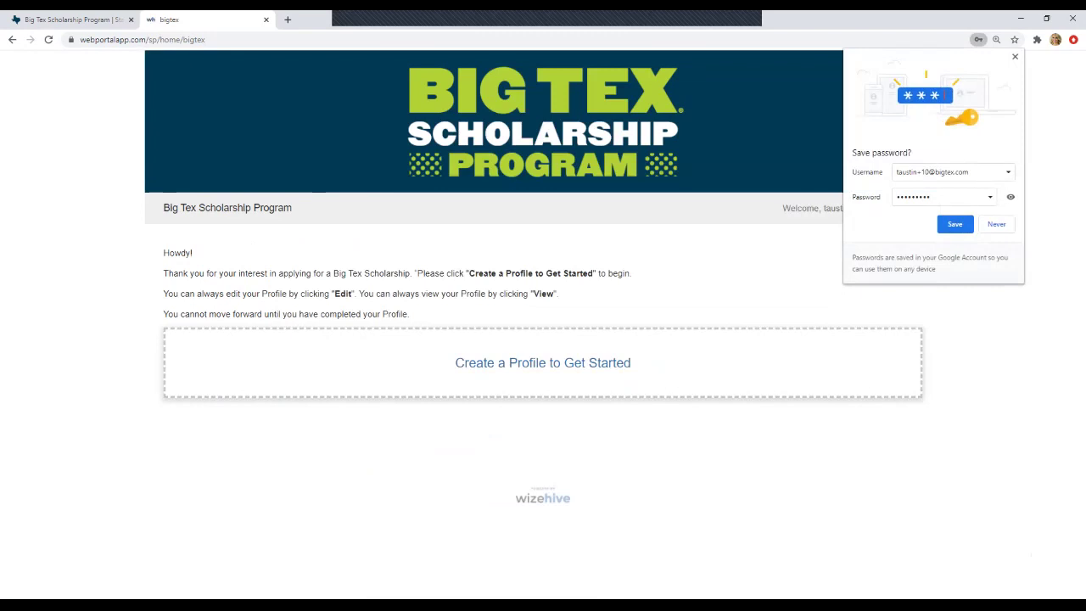
# - Begin a new applicant profile from the Big Tex Scholarship home page
pyautogui.click(543, 363)
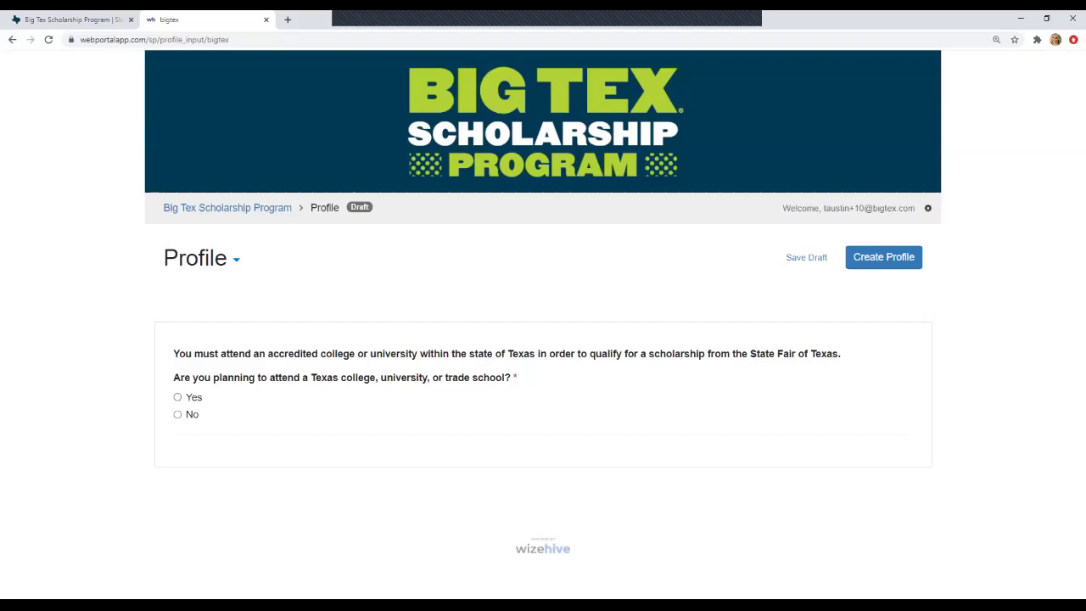
# - Answer Yes to attending a Texas college, then enter the applicant's first, middle, last and preferred names
pyautogui.click(177, 397)
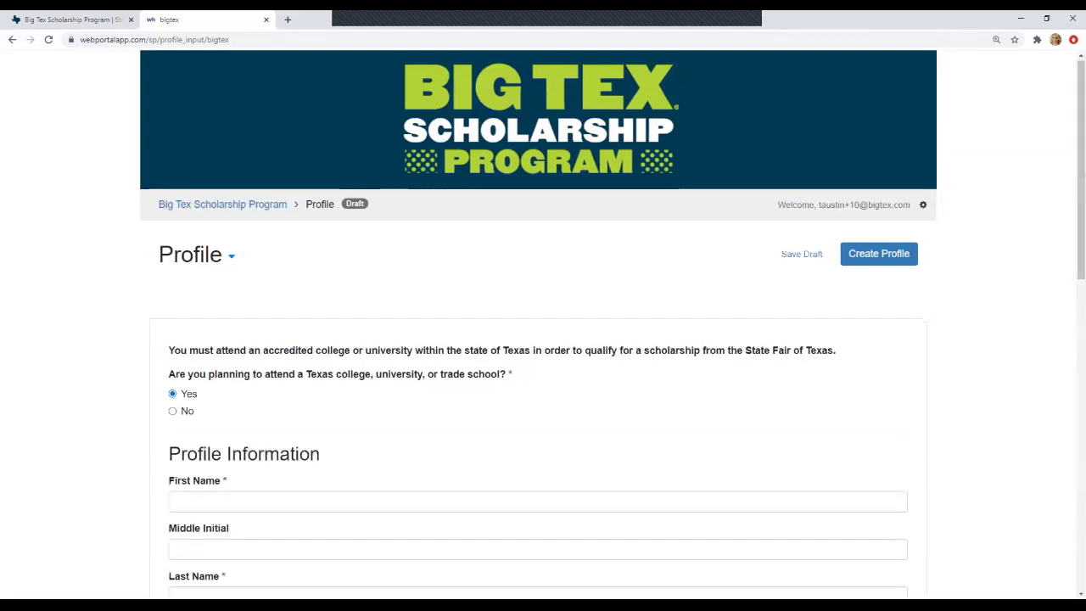
pyautogui.scroll(-1, 543, 339)
pyautogui.click(537, 448)
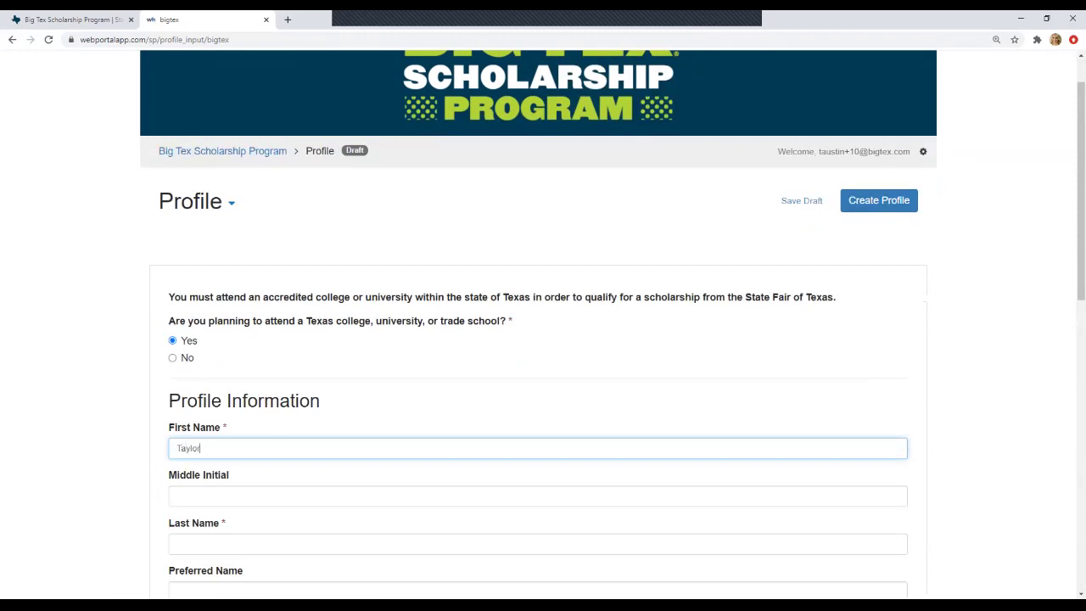
pyautogui.press('Tab')
pyautogui.press('Tab')
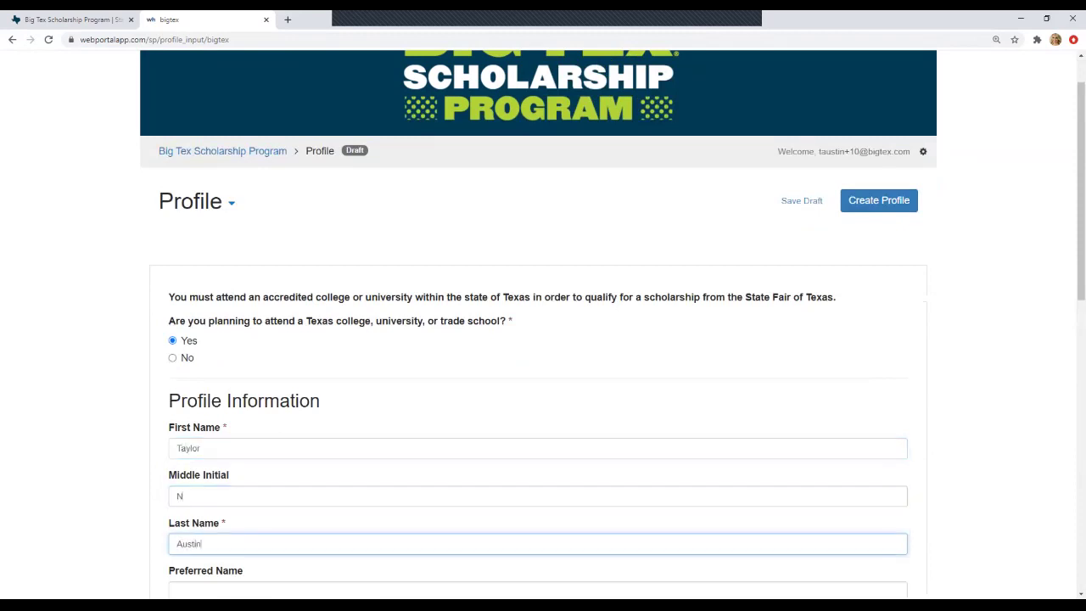
pyautogui.press('Tab')
pyautogui.write('Taylor')
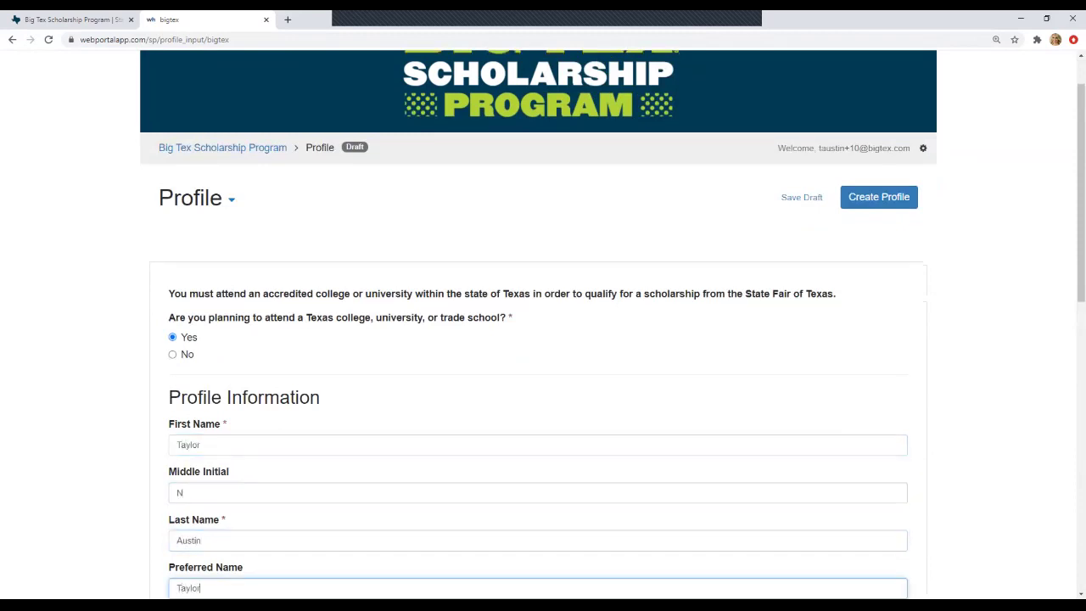
# - Enter the applicant's cellphone number, email address, home address and city
pyautogui.press('Tab')
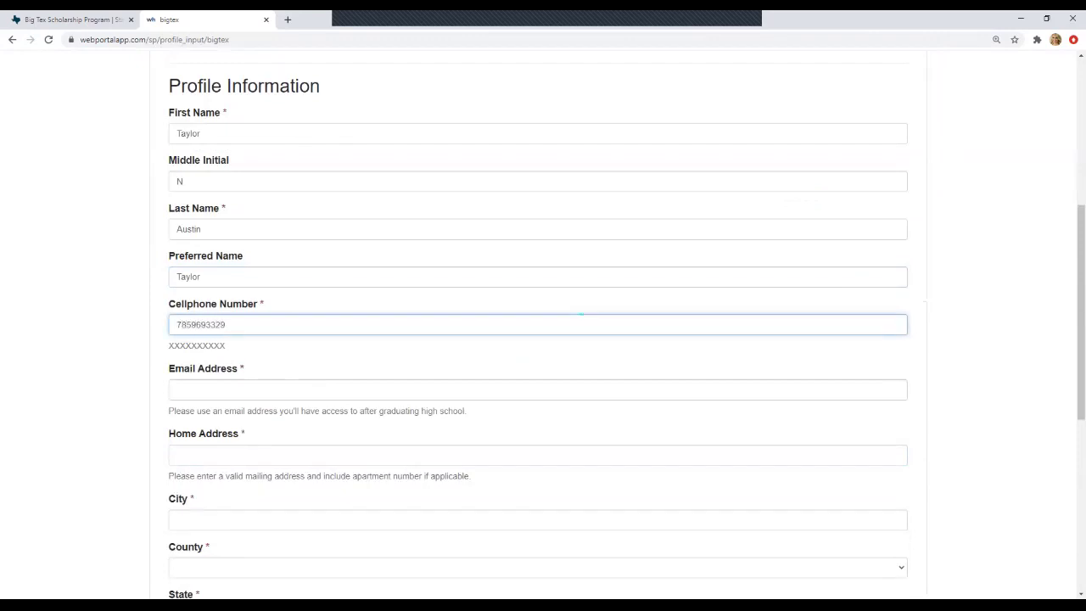
pyautogui.press('Tab')
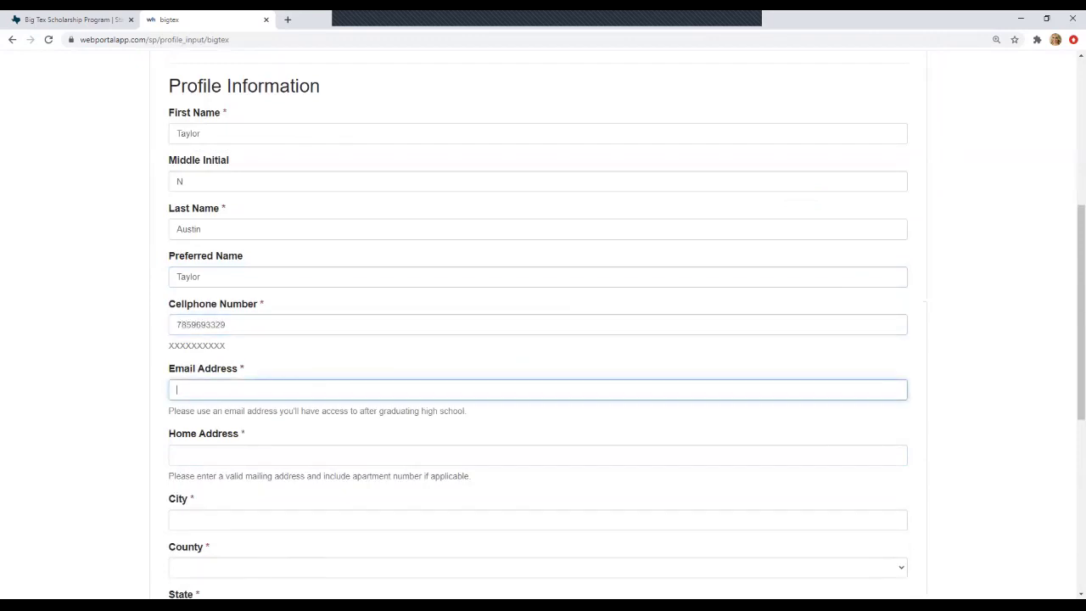
pyautogui.press('Tab')
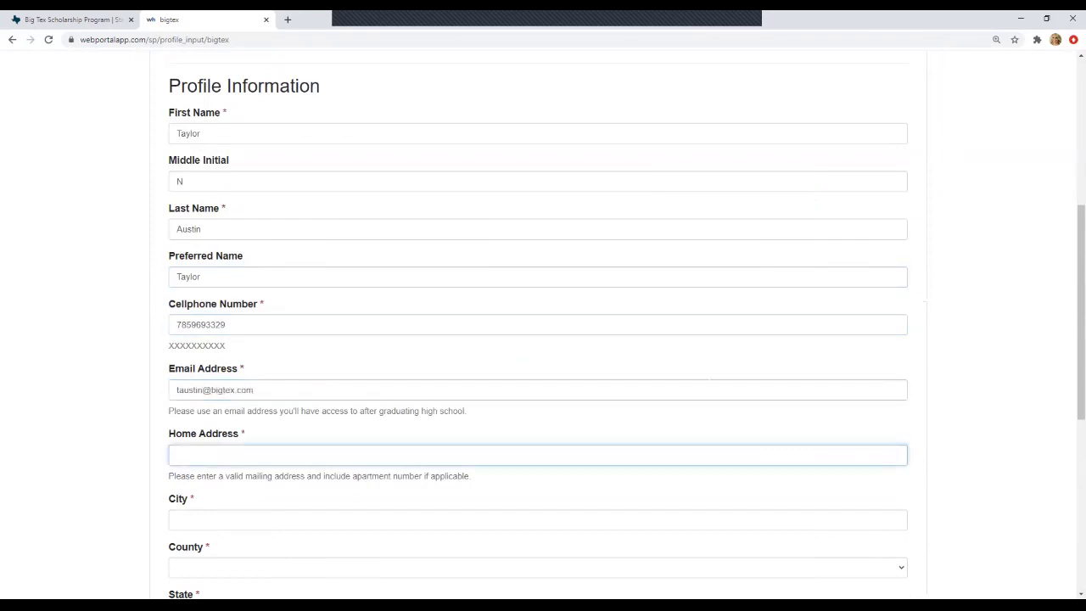
pyautogui.scroll(-1, 538, 382)
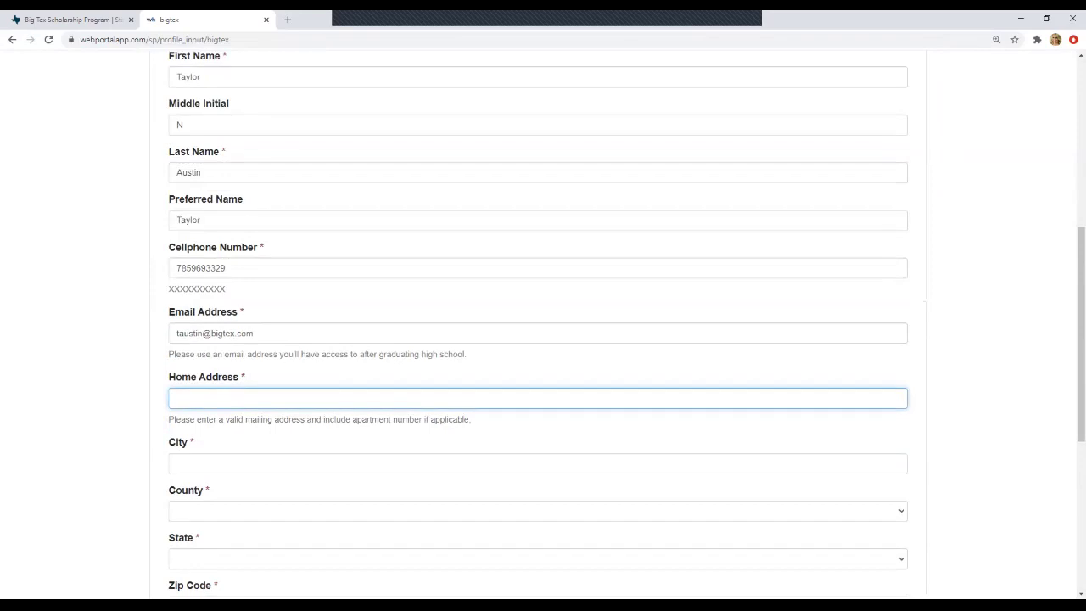
pyautogui.write('P.O. 150006Dallas')
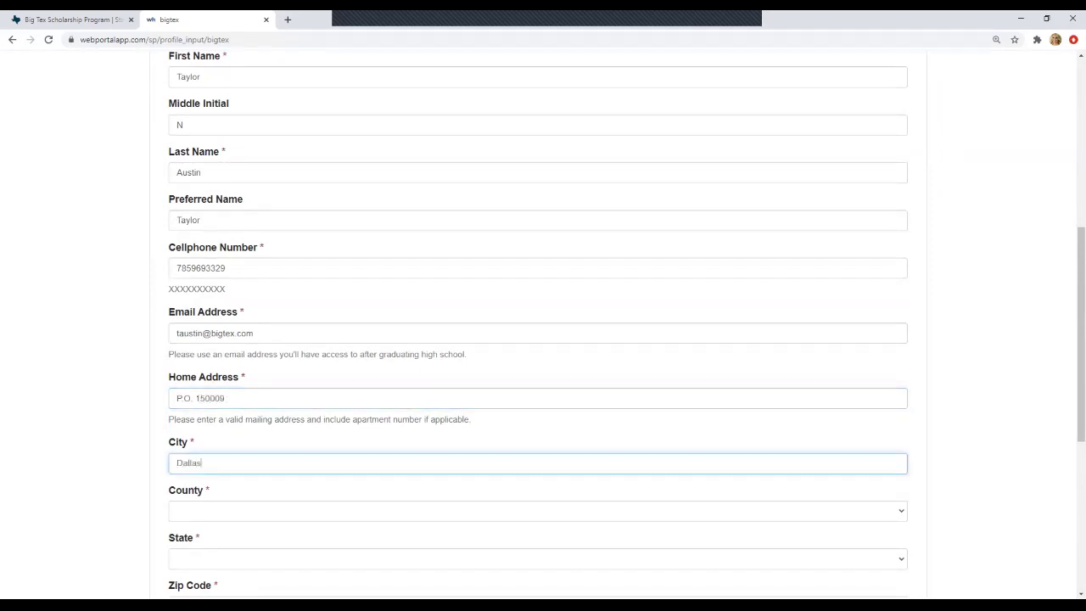
# - Keep Dallas as the county, choose Texas as the state, and enter the zip code
pyautogui.press('Tab')
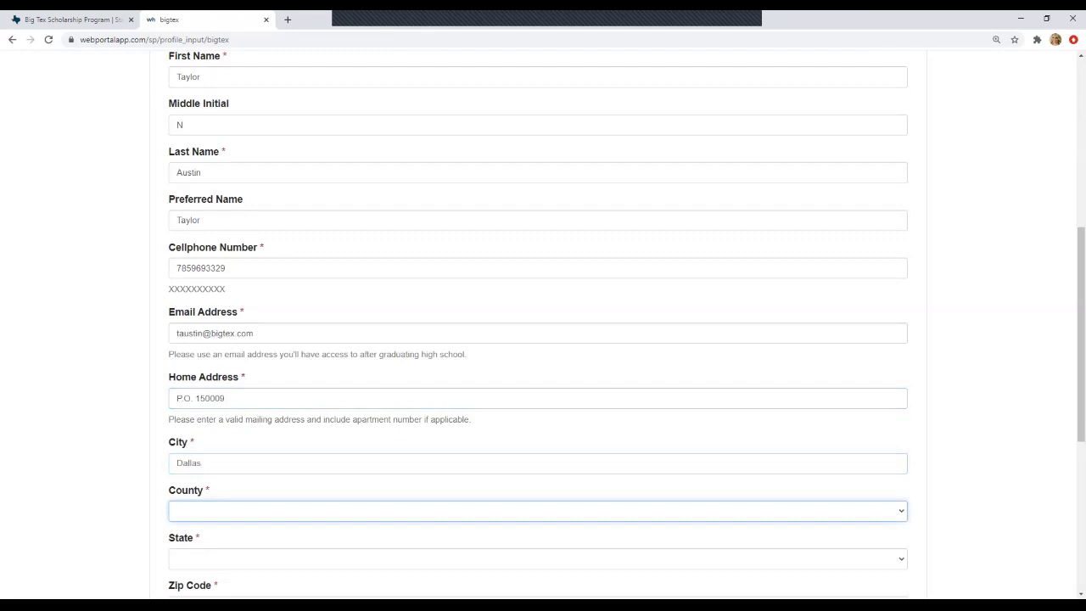
pyautogui.hotkey('alt', 'Down')
pyautogui.scroll(-5, 533, 278)
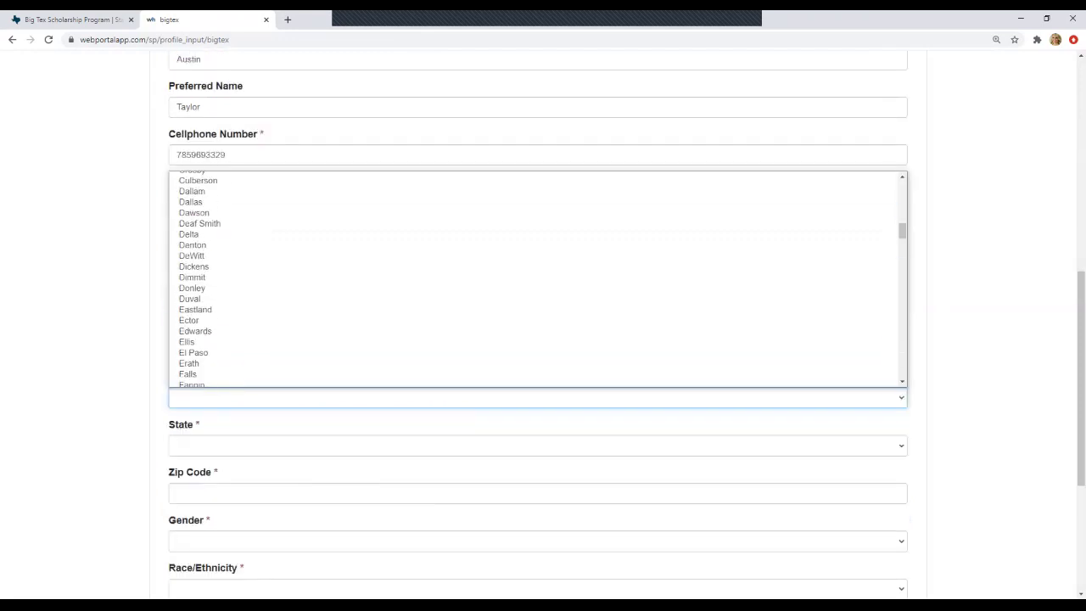
pyautogui.press('Up')
pyautogui.press('Down')
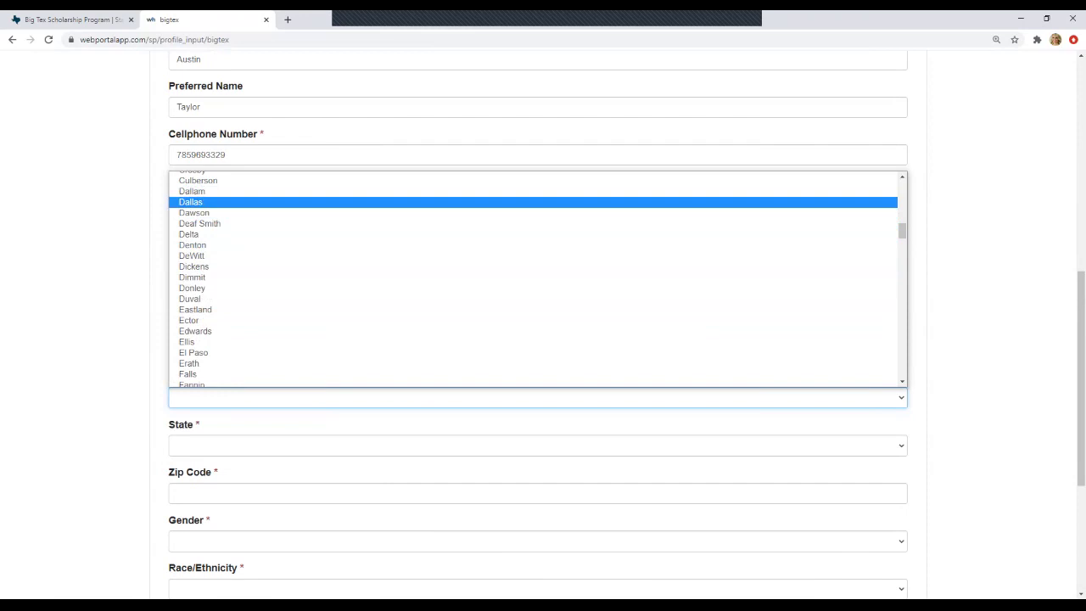
pyautogui.press('Tab')
pyautogui.hotkey('alt', 'Down')
pyautogui.press('Down')
pyautogui.press('Down')
pyautogui.press('Down')
pyautogui.press('Down')
pyautogui.press('Down')
pyautogui.press('Down')
pyautogui.press('Down')
pyautogui.press('Down')
pyautogui.press('Down')
pyautogui.press('Down')
pyautogui.press('Down')
pyautogui.press('Down')
pyautogui.press('Down')
pyautogui.press('Down')
pyautogui.press('Down')
pyautogui.press('Down')
pyautogui.press('Down')
pyautogui.press('Down')
pyautogui.press('Down')
pyautogui.press('Down')
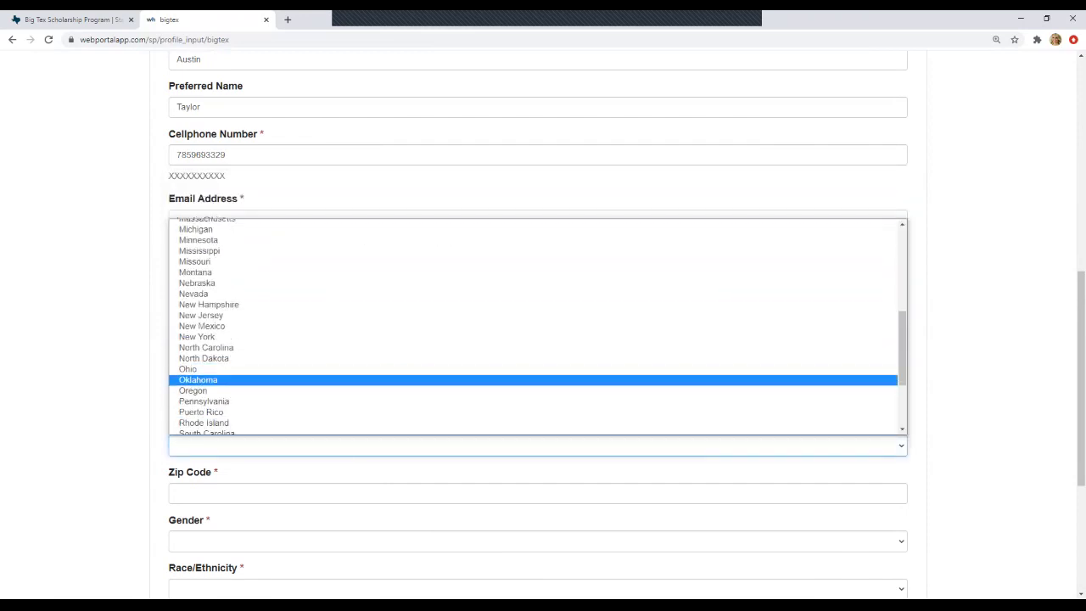
pyautogui.press('Up')
pyautogui.press('Tab')
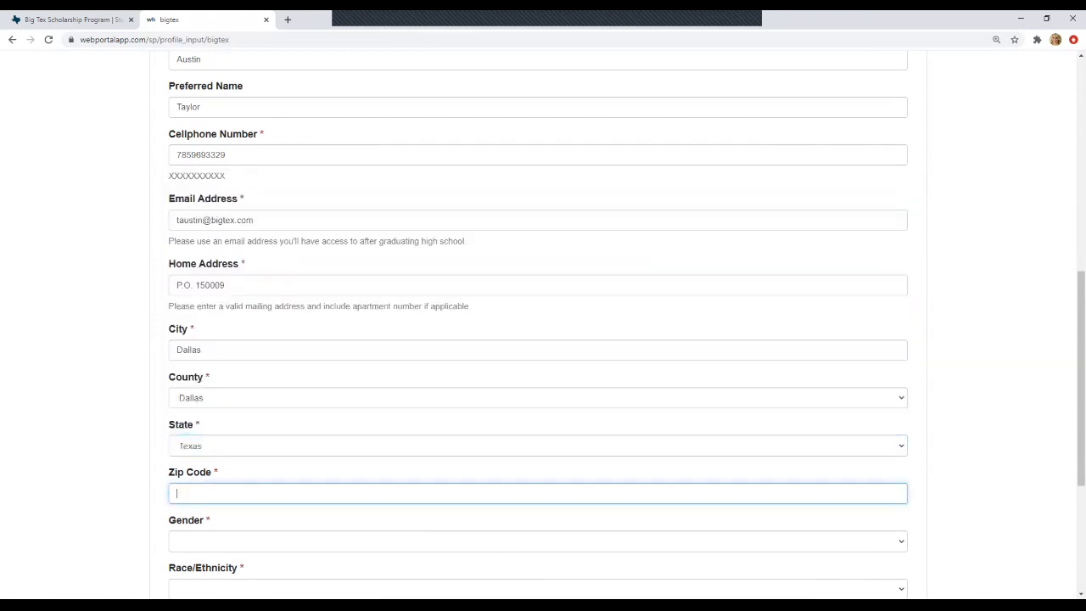
pyautogui.write('75315')
# - Set gender to Female, race/ethnicity to White, and Hispanic origin to No
pyautogui.press('Tab')
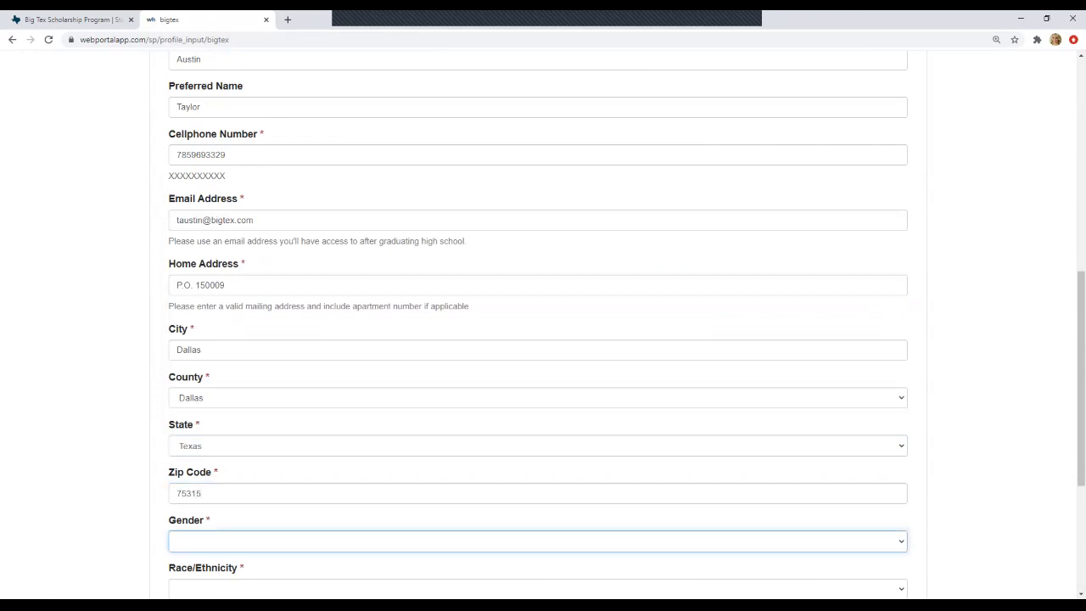
pyautogui.scroll(-2, 538, 323)
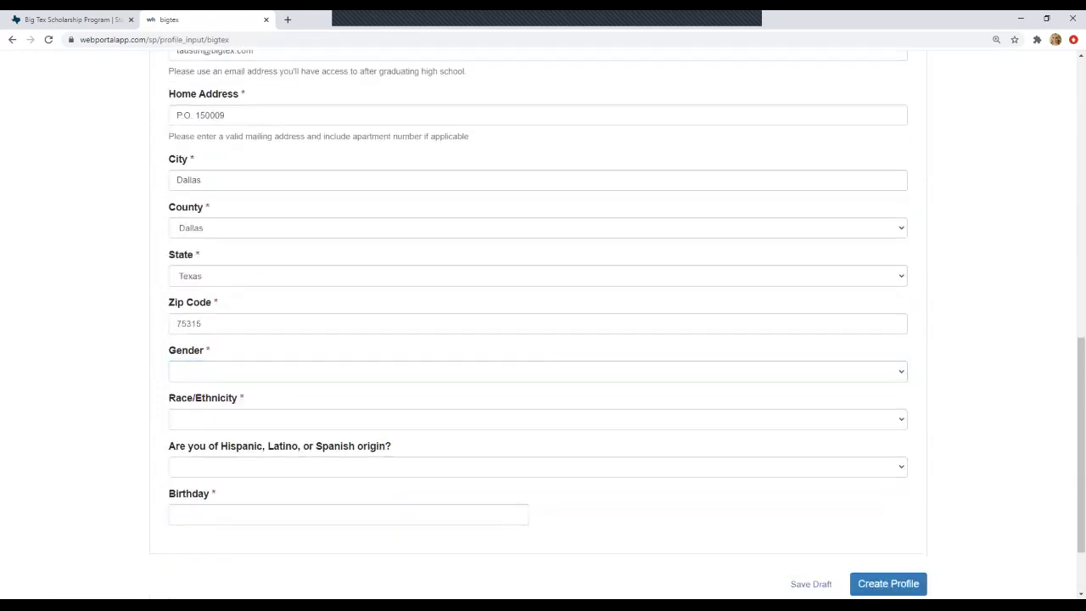
pyautogui.hotkey('alt', 'Down')
pyautogui.press('Return')
pyautogui.press('Tab')
pyautogui.hotkey('alt', 'Down')
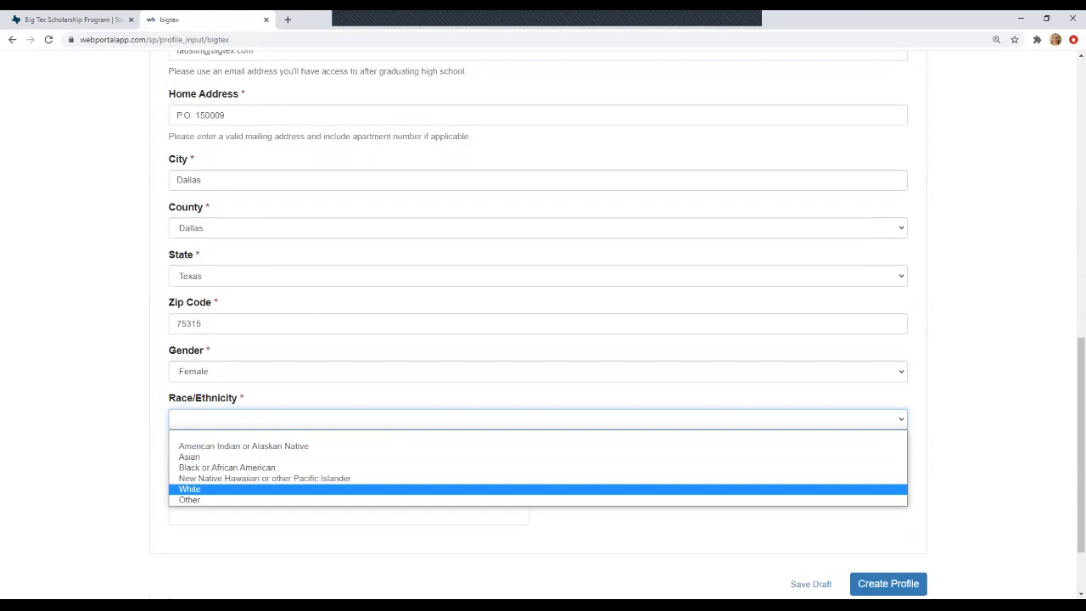
pyautogui.press('Return')
pyautogui.press('Tab')
pyautogui.hotkey('alt', 'Down')
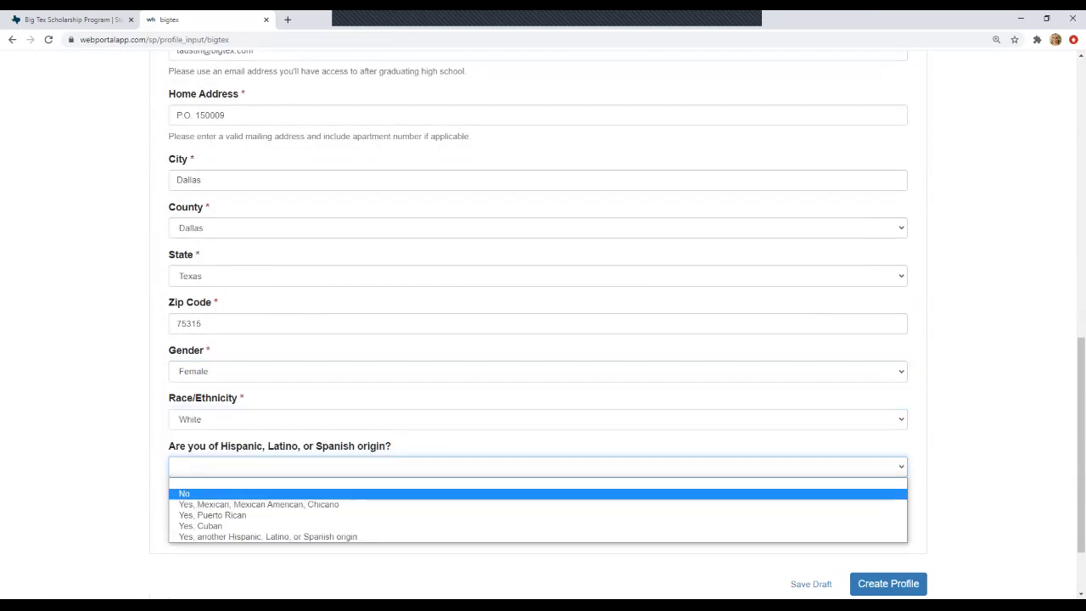
pyautogui.press('Return')
pyautogui.press('Tab')
pyautogui.hotkey('ctrl', 'a')
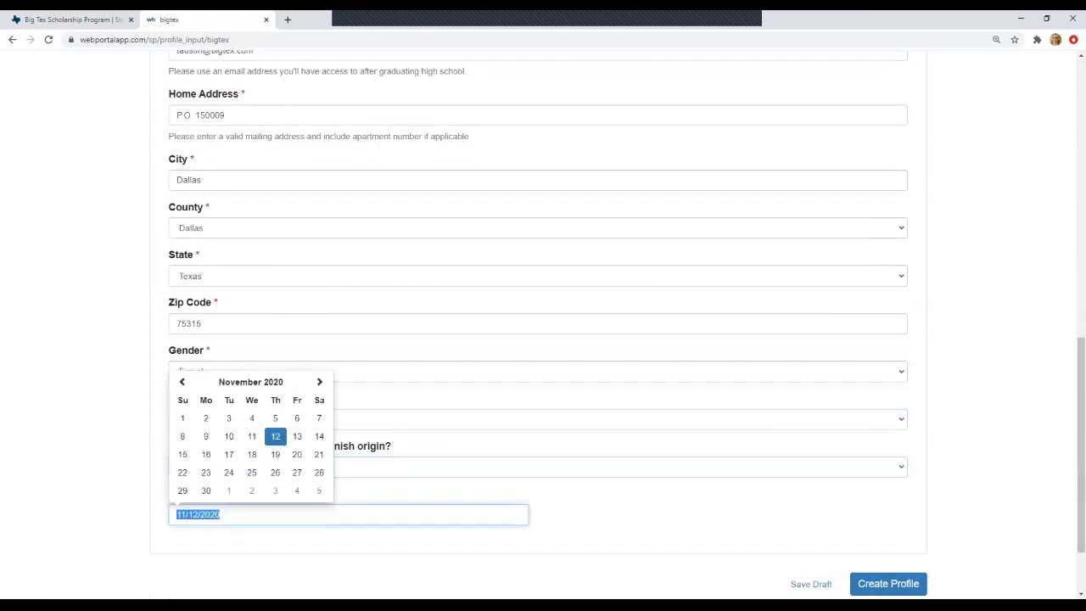
pyautogui.press('Tab')
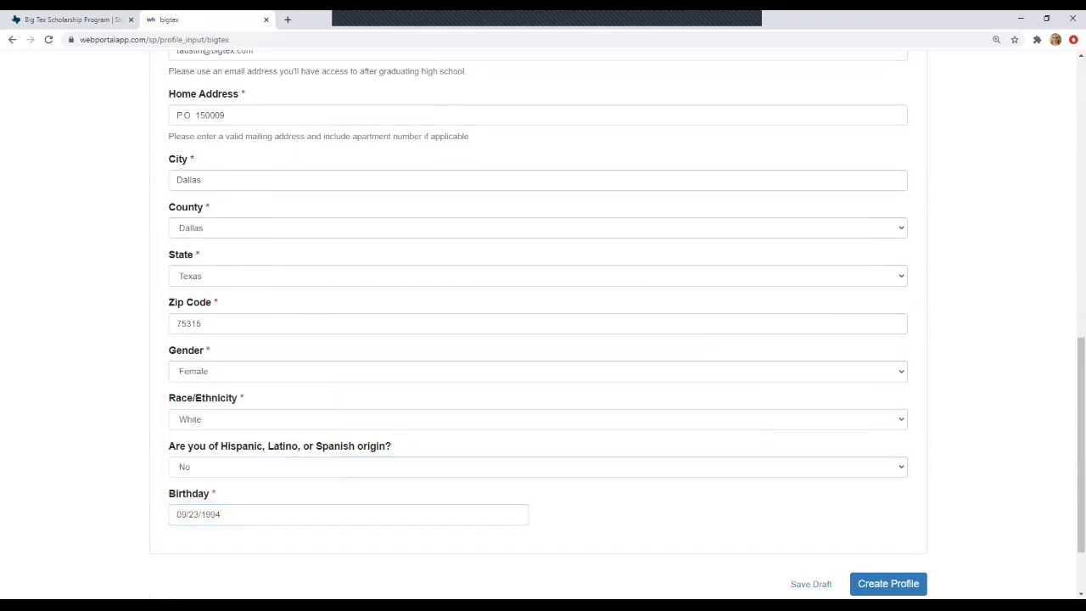
# - Finish the profile and start a new submission via the Get Started card
pyautogui.scroll(-1, 810, 491)
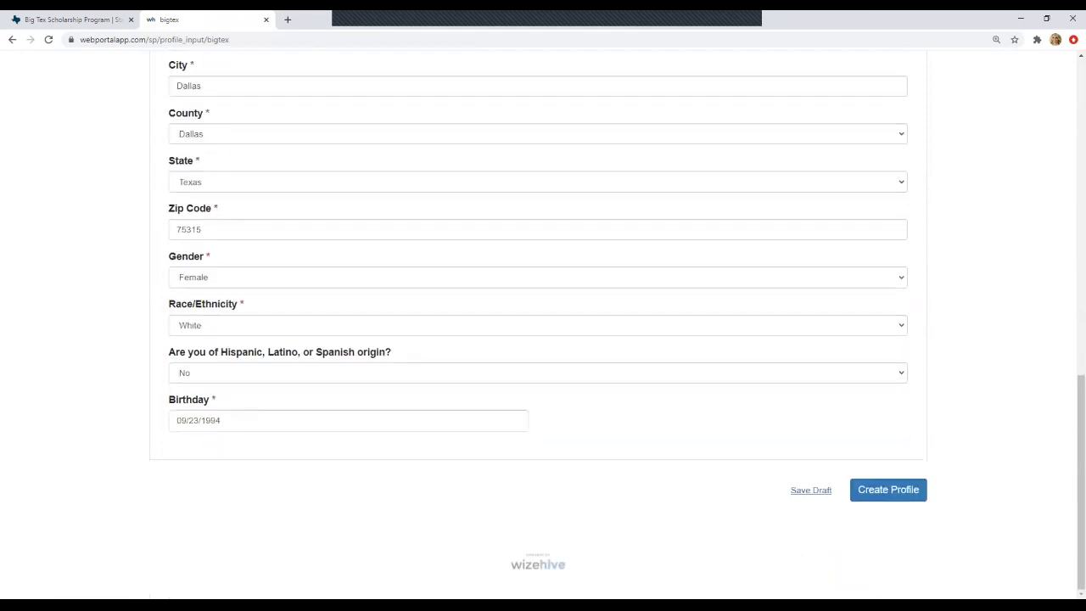
pyautogui.scroll(2, 543, 322)
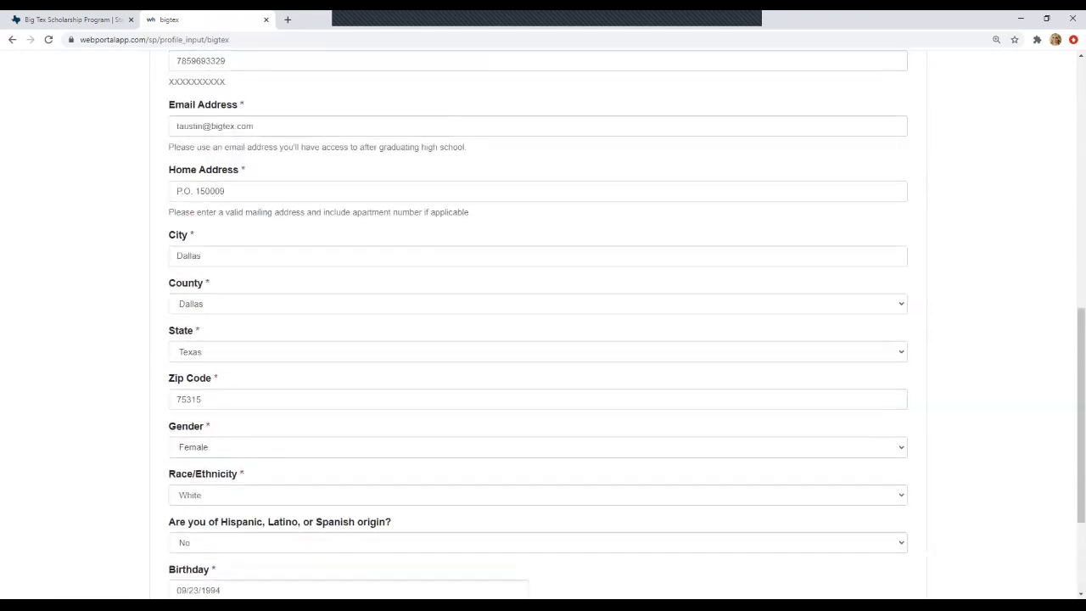
pyautogui.scroll(-2, 543, 322)
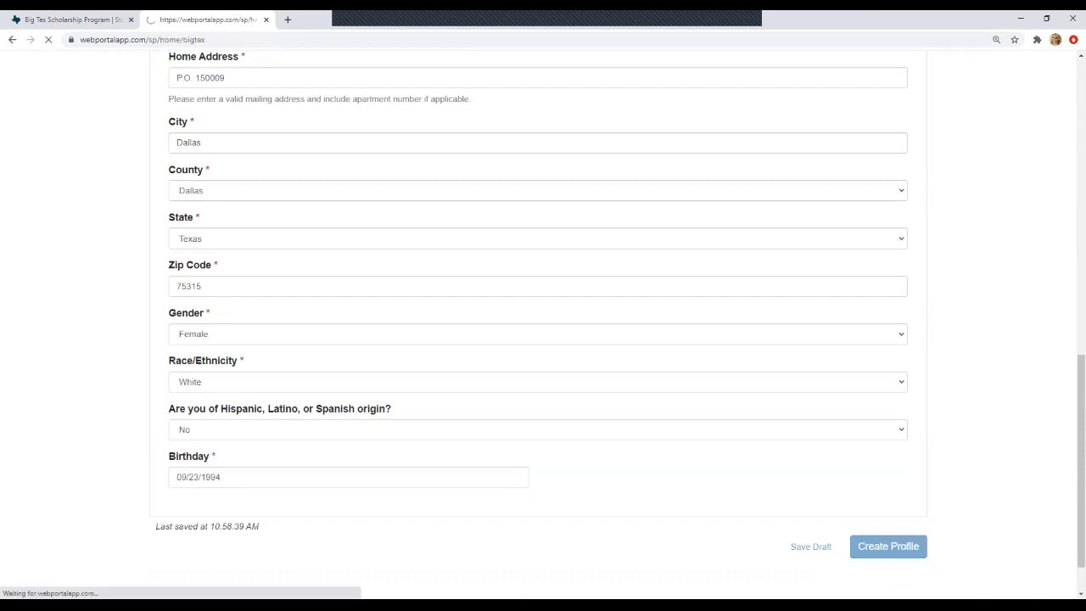
pyautogui.scroll(-2, 543, 323)
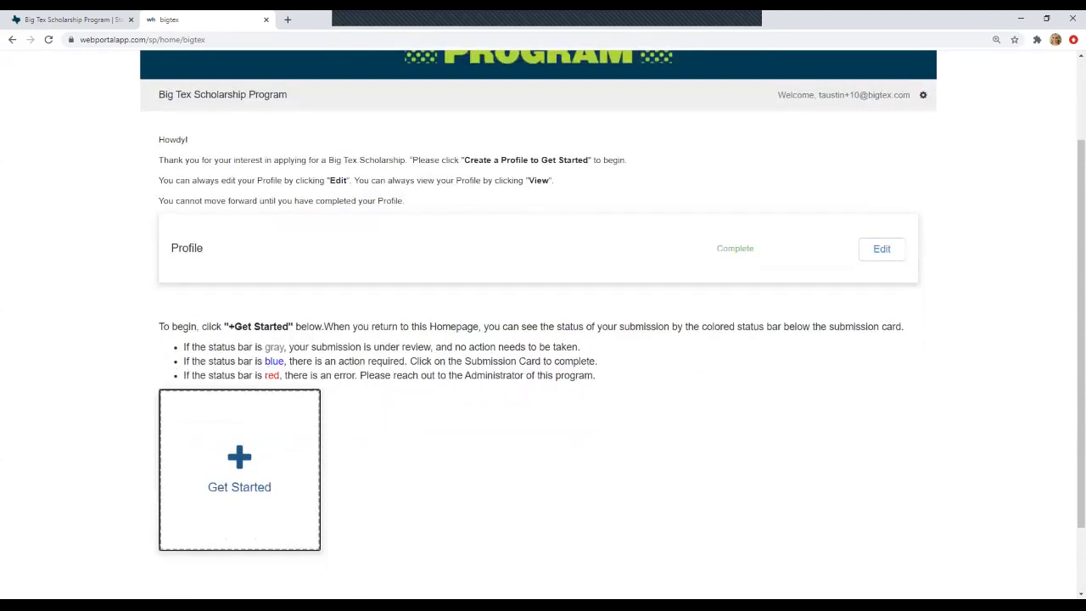
pyautogui.click(240, 471)
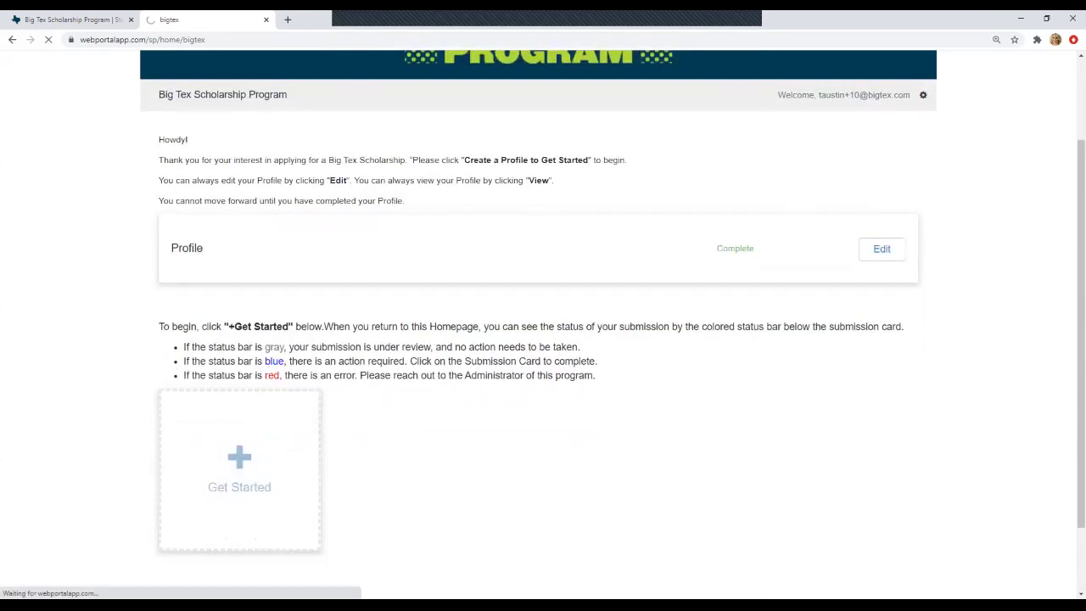
pyautogui.scroll(-2, 543, 323)
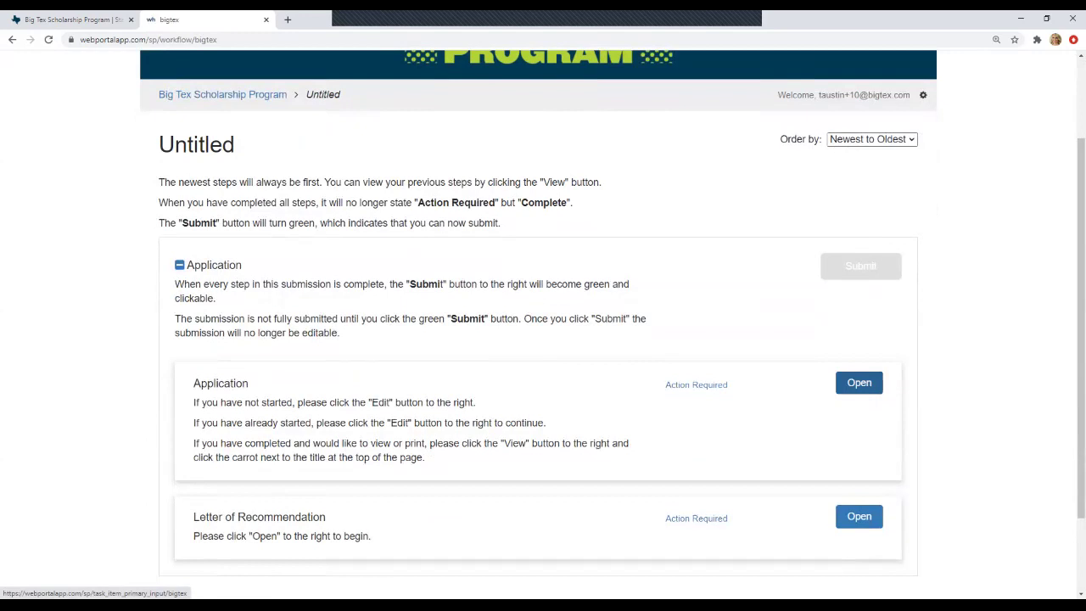
# - Open the Application step, select the Youth Livestock scholarship, and answer Yes to prior State Fair competition
pyautogui.click(858, 382)
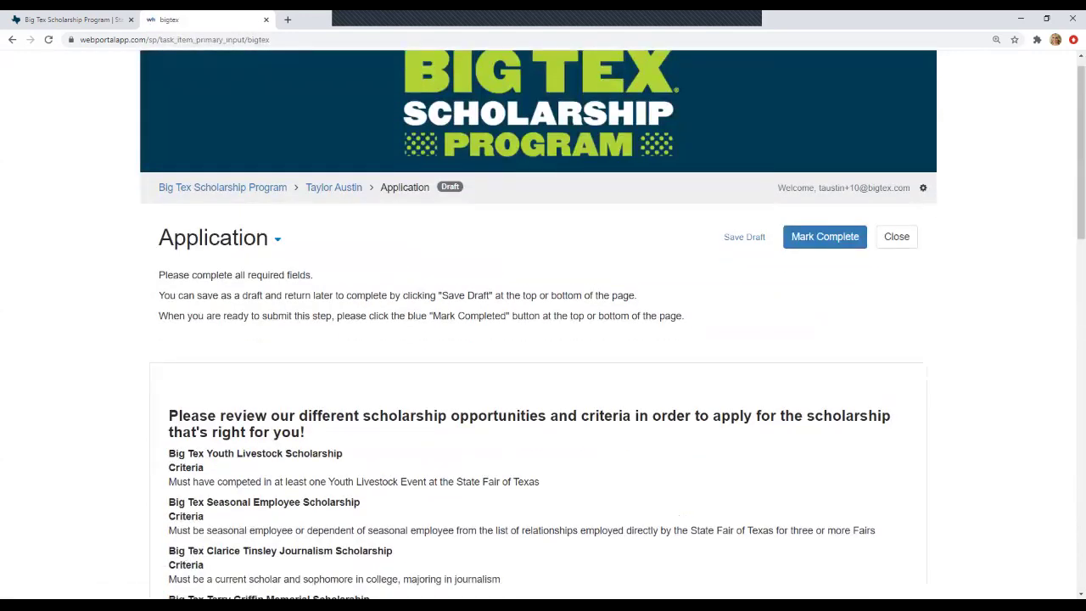
pyautogui.scroll(-3, 543, 323)
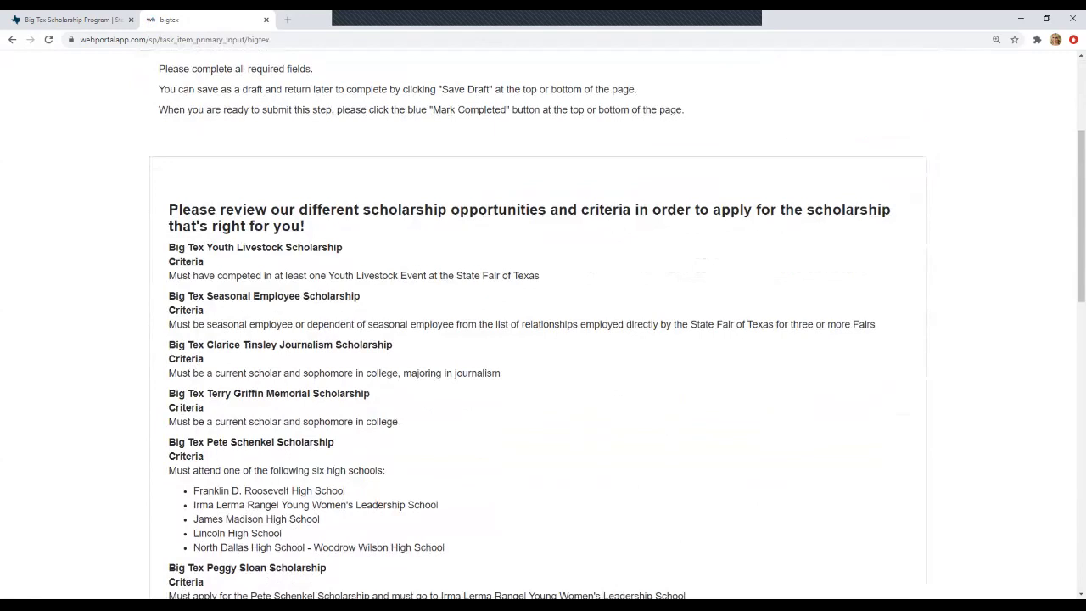
pyautogui.scroll(1, 543, 322)
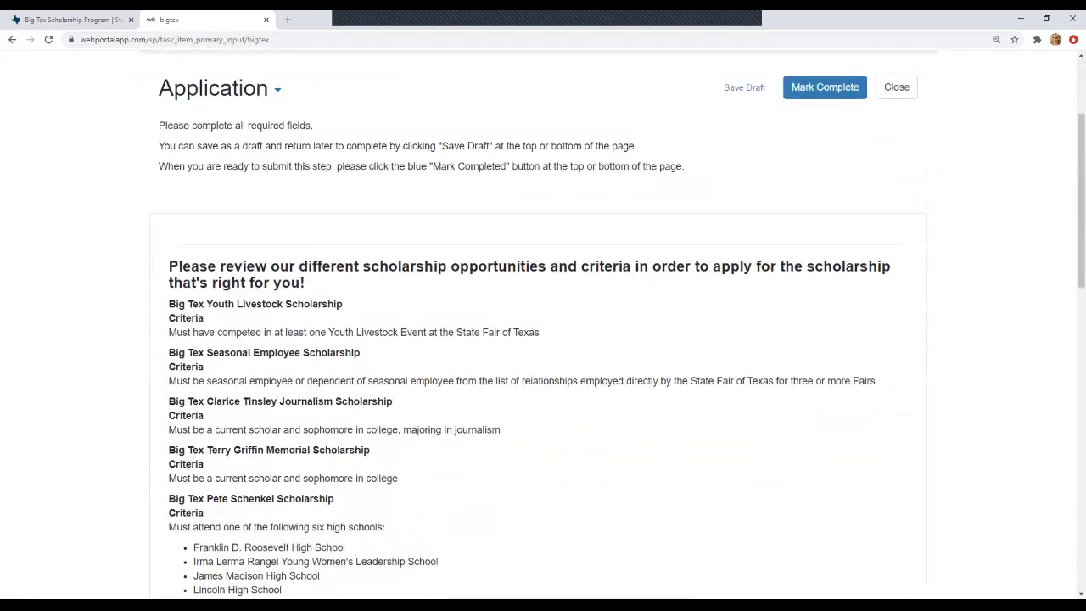
pyautogui.scroll(-5, 543, 322)
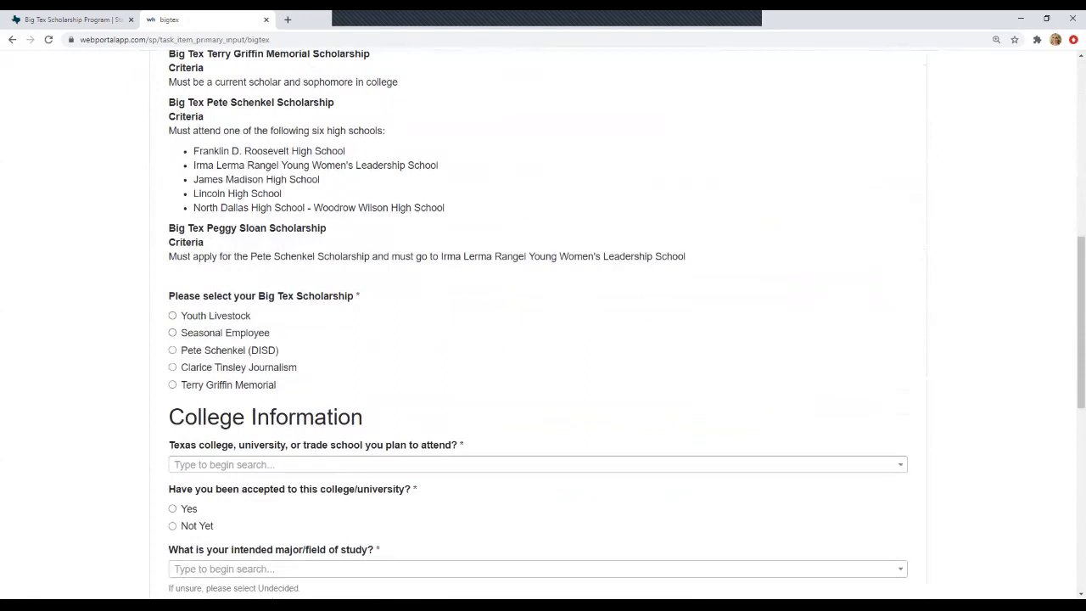
pyautogui.click(172, 315)
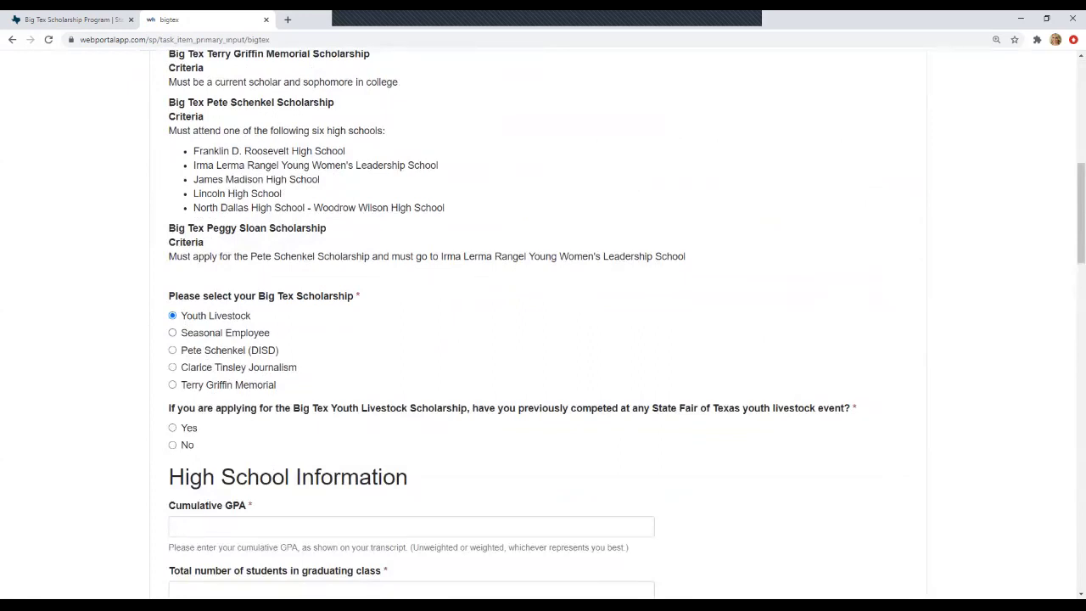
pyautogui.click(172, 428)
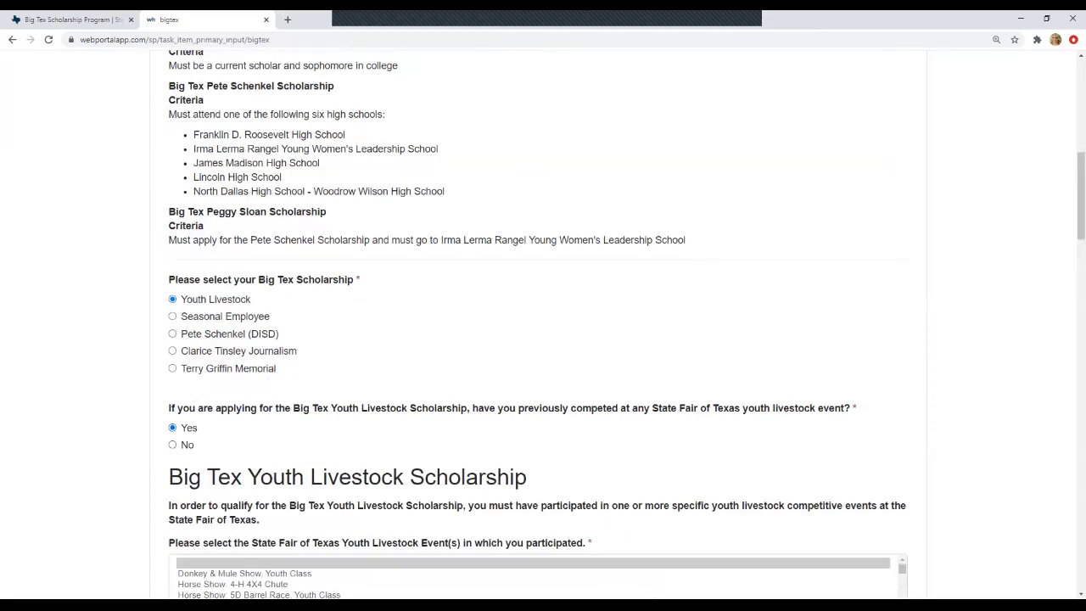
# - Select Youth Dairy Cattle Show, Youth Dairy Cattle Showmanship and Youth Dairy Goat Show in the events list
pyautogui.scroll(-2, 538, 324)
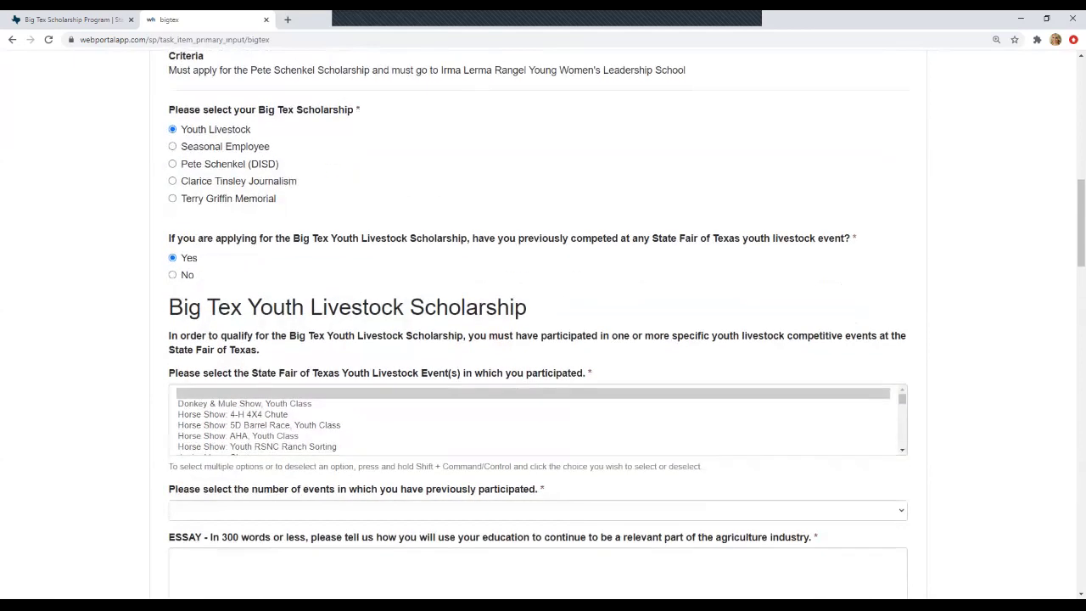
pyautogui.scroll(-10, 538, 420)
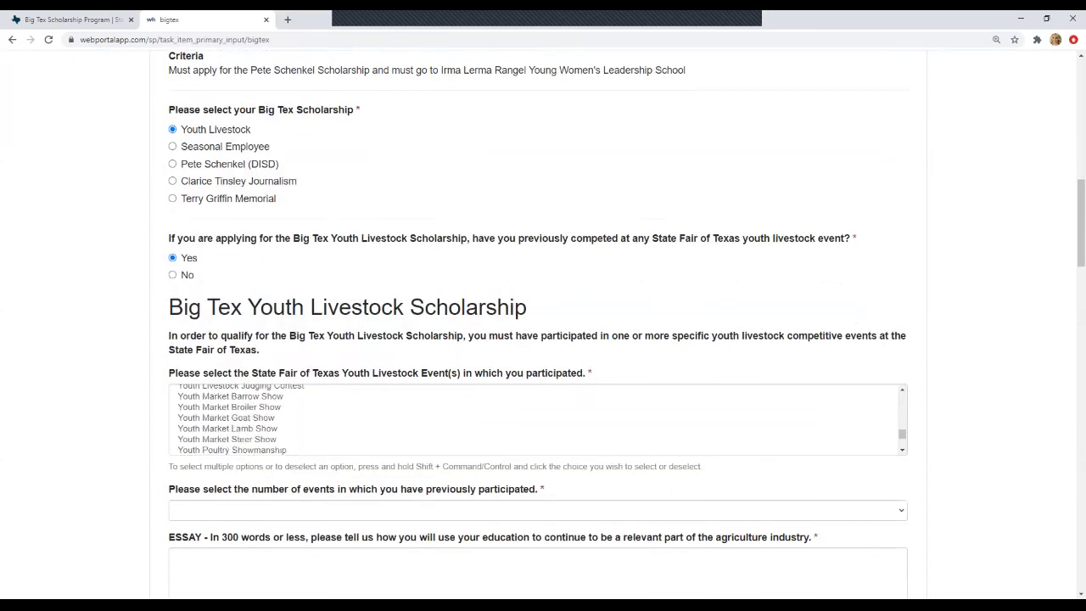
pyautogui.scroll(-3, 538, 420)
pyautogui.scroll(9, 538, 420)
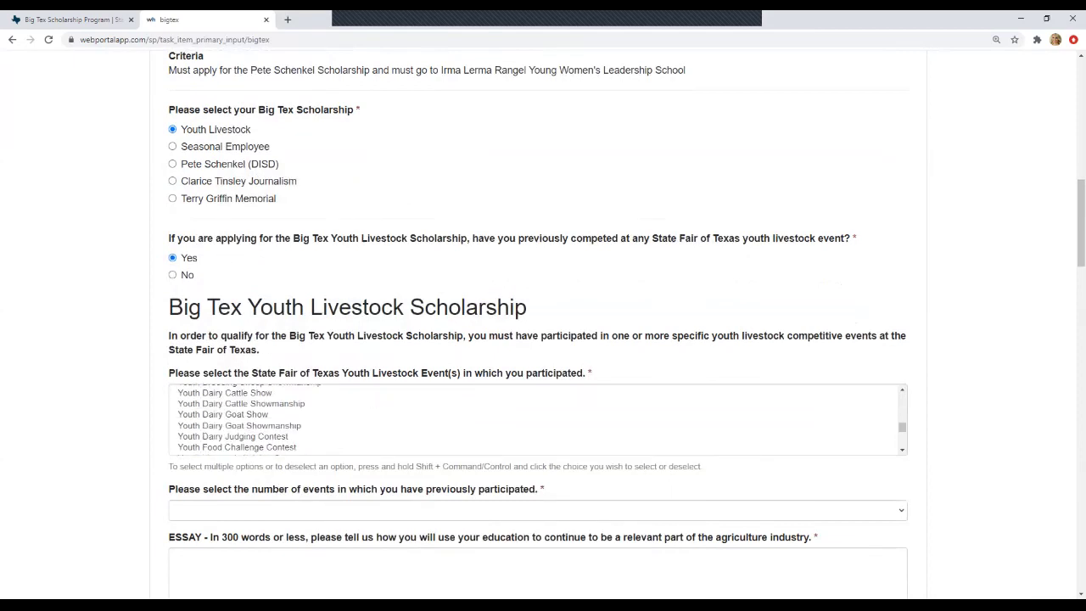
pyautogui.click(224, 420)
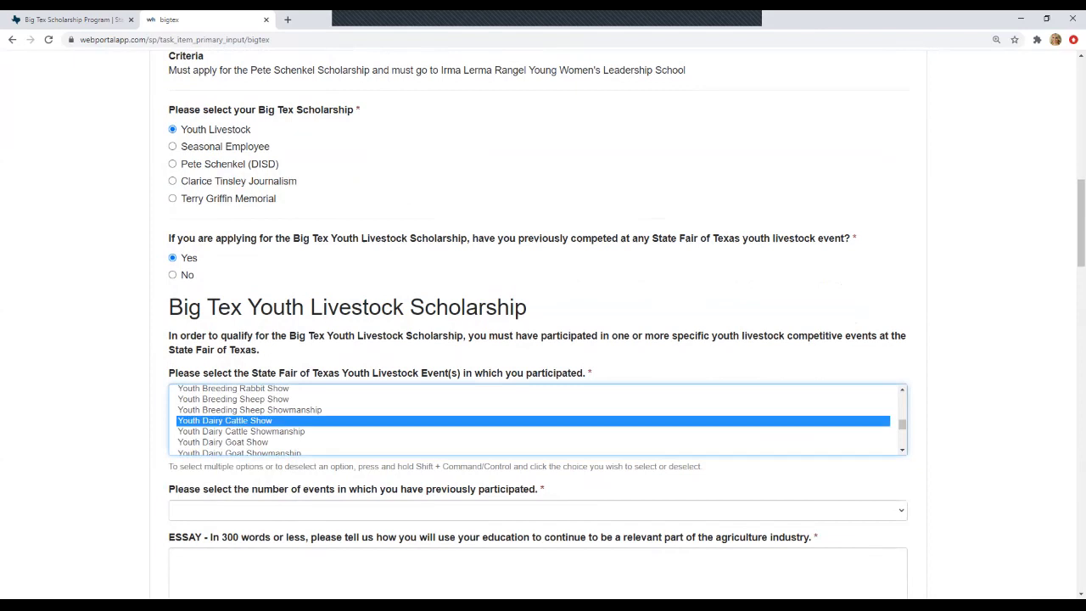
pyautogui.hotkey('shift', 'Up')
pyautogui.hotkey('shift', 'Up')
pyautogui.hotkey('shift', 'Down')
pyautogui.hotkey('shift', 'Down')
pyautogui.hotkey('shift', 'Down')
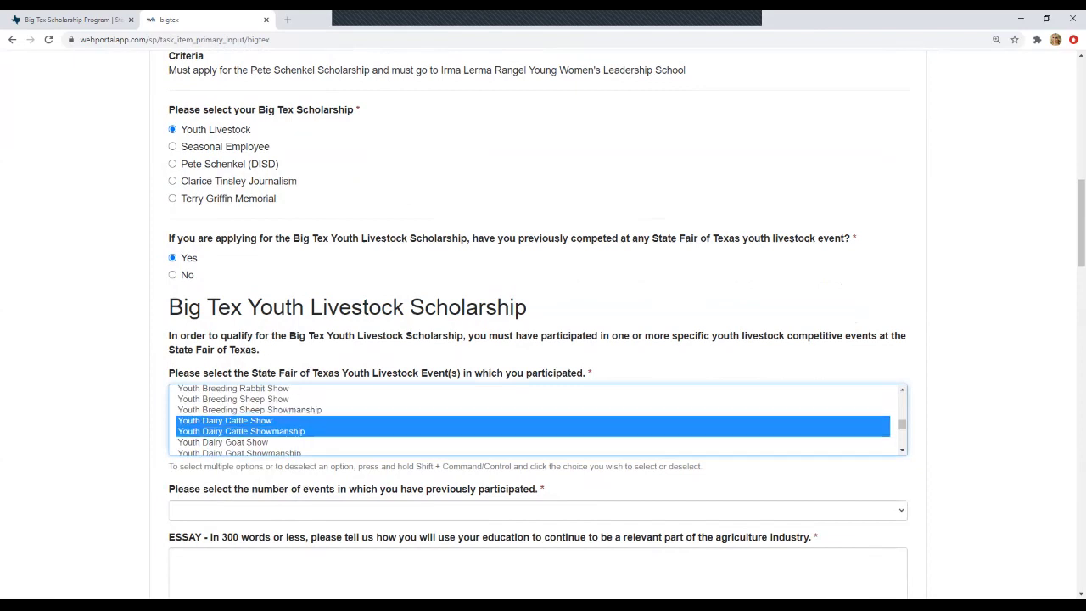
pyautogui.hotkey('shift', 'Down')
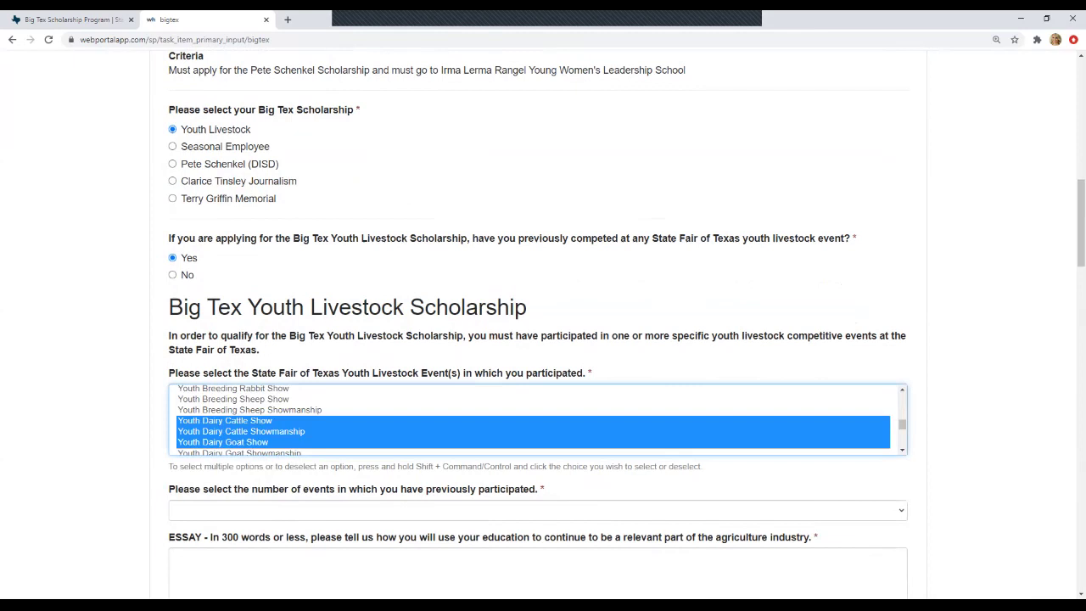
# - Set the number of previously entered events to 3
pyautogui.scroll(-1, 537, 420)
pyautogui.scroll(-1, 537, 420)
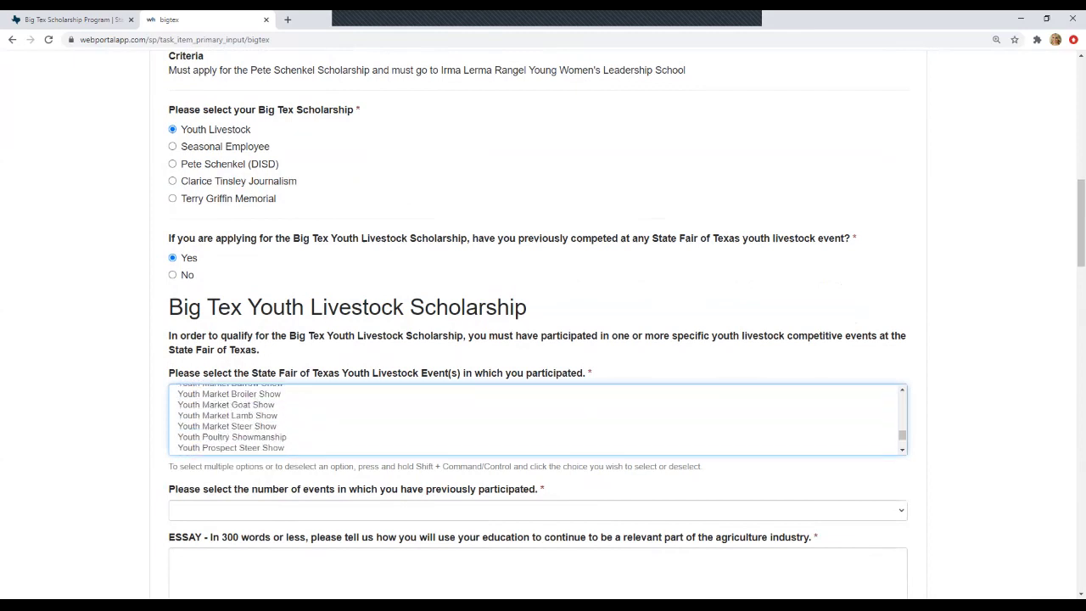
pyautogui.click(537, 510)
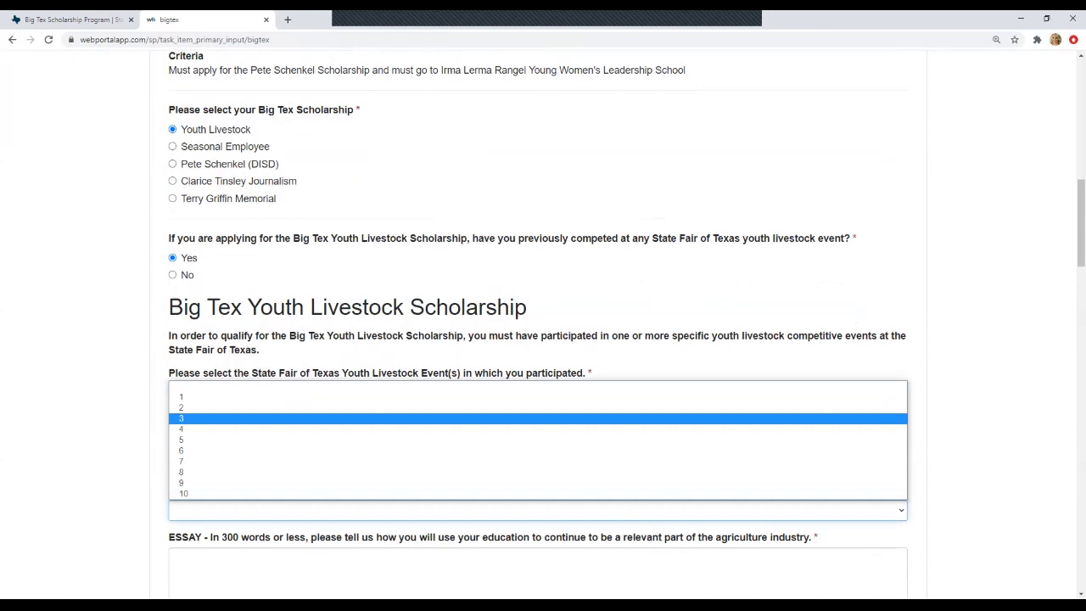
pyautogui.click(537, 418)
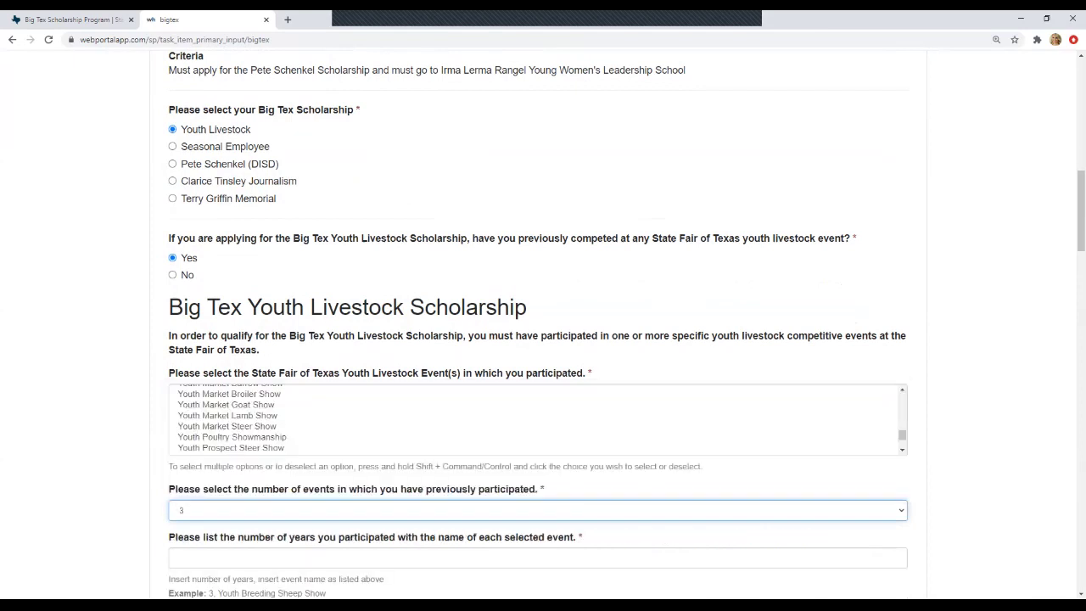
pyautogui.scroll(-2, 537, 323)
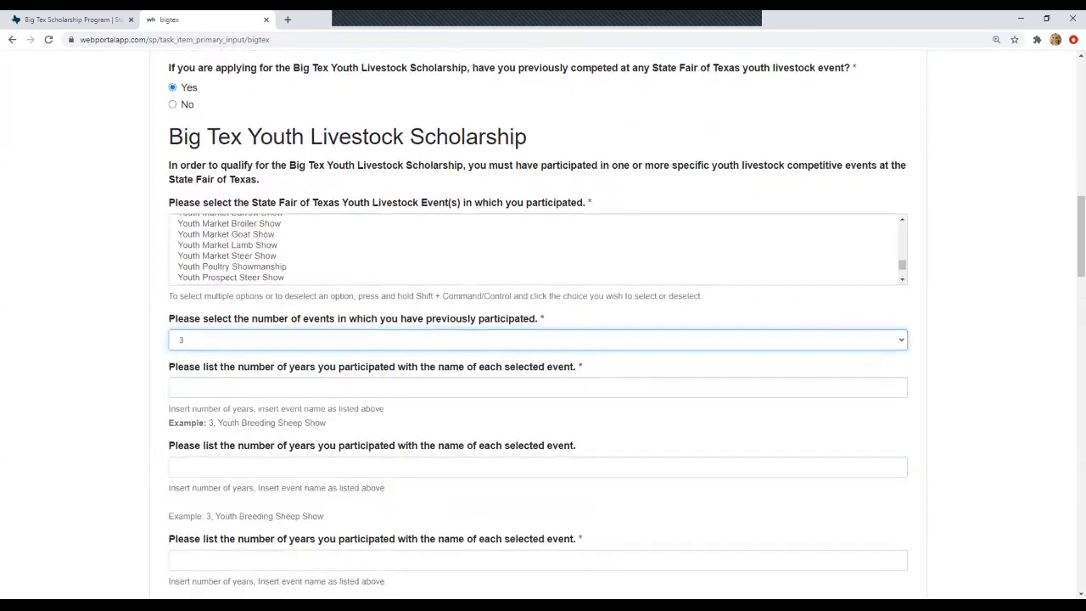
pyautogui.scroll(-1, 537, 339)
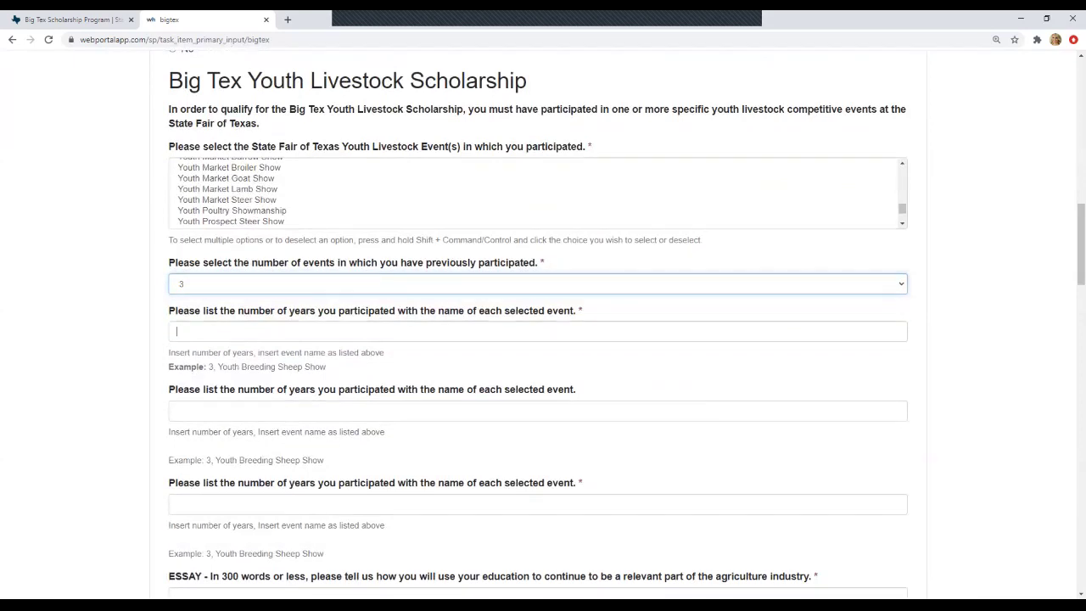
# - Fill the first two entries: 2 years Youth Dairy Cattle Show, 6 years Youth Dairy Cattle Showmanship
pyautogui.click(537, 331)
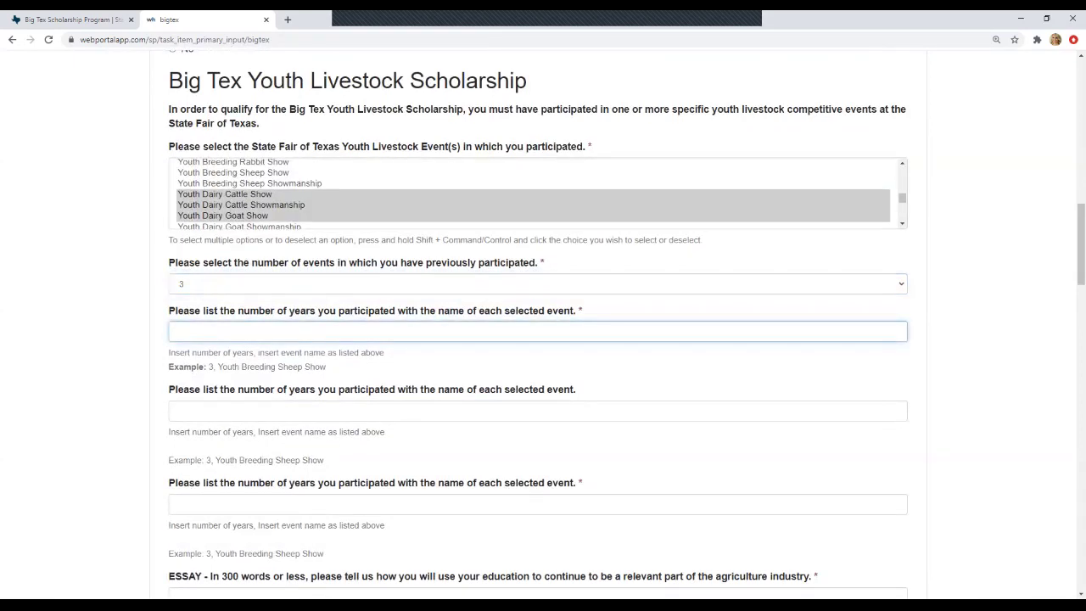
pyautogui.write('Youth Dairy Cattle Show')
pyautogui.click(176, 331)
pyautogui.write('2,')
pyautogui.click(177, 411)
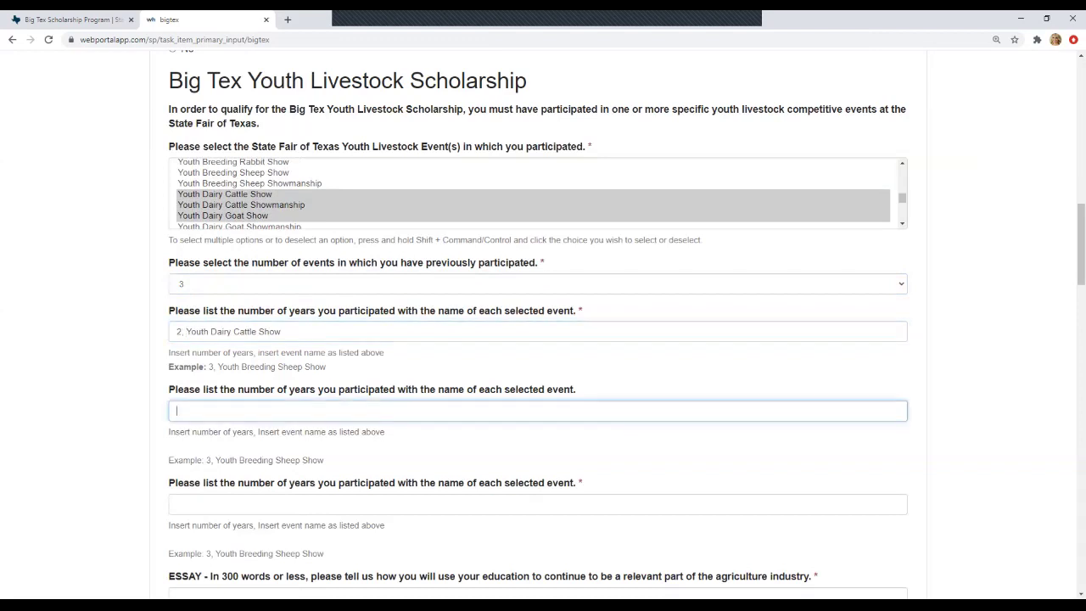
pyautogui.write('Youth')
pyautogui.write(' Dairy Cattle')
pyautogui.write(' Showmans')
pyautogui.write('hip')
pyautogui.write('6,')
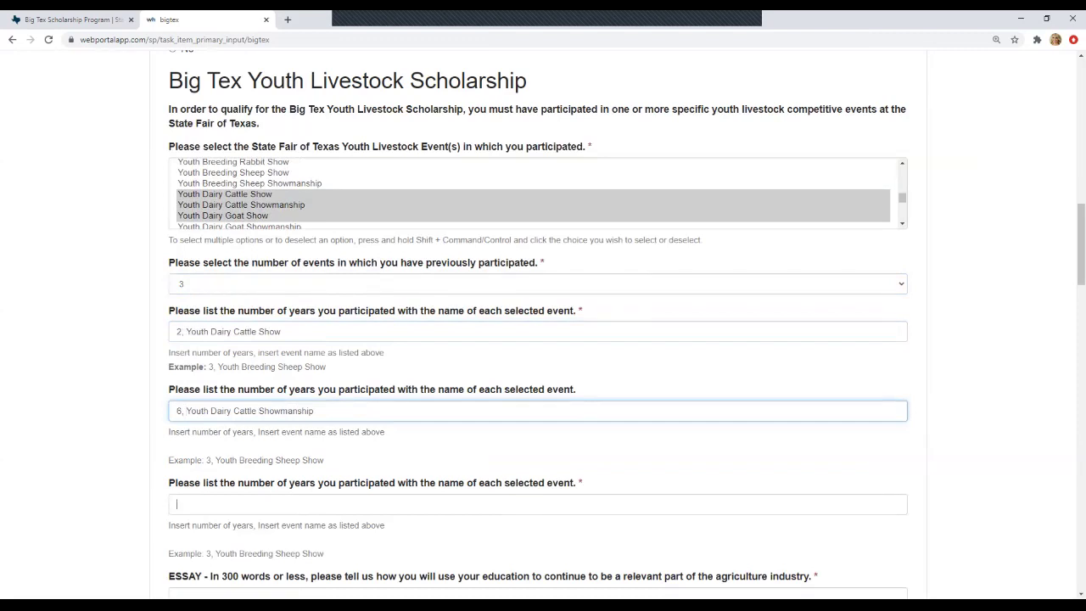
# - Fill the third entry as '1, Youth Dairy Goat Show'
pyautogui.click(177, 504)
pyautogui.write('Youth')
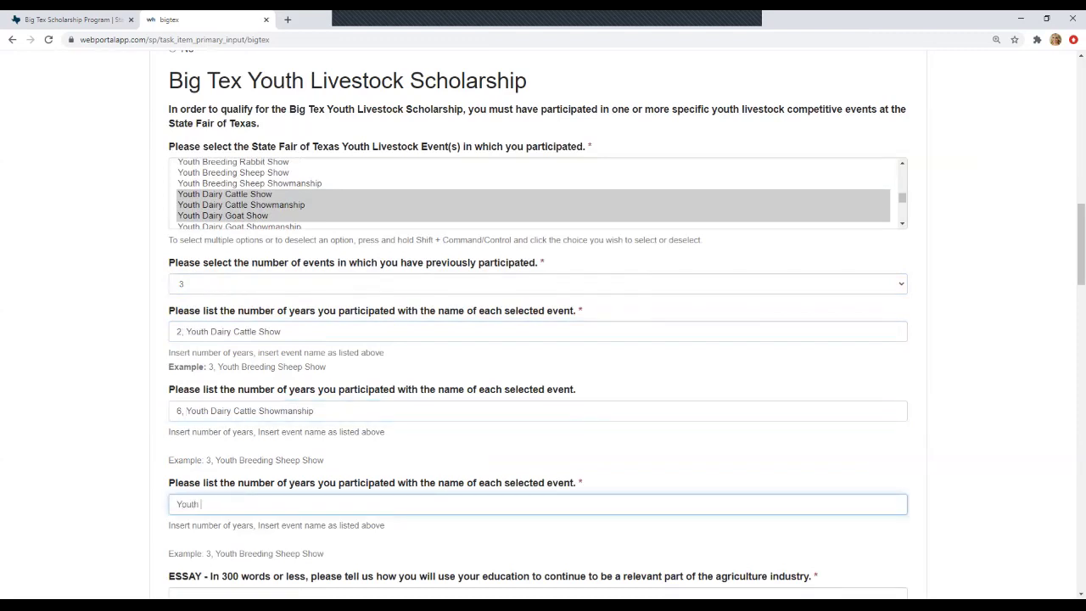
pyautogui.write(' Dairy Goat Show')
pyautogui.click(176, 504)
pyautogui.write('1,')
pyautogui.scroll(-1, 543, 340)
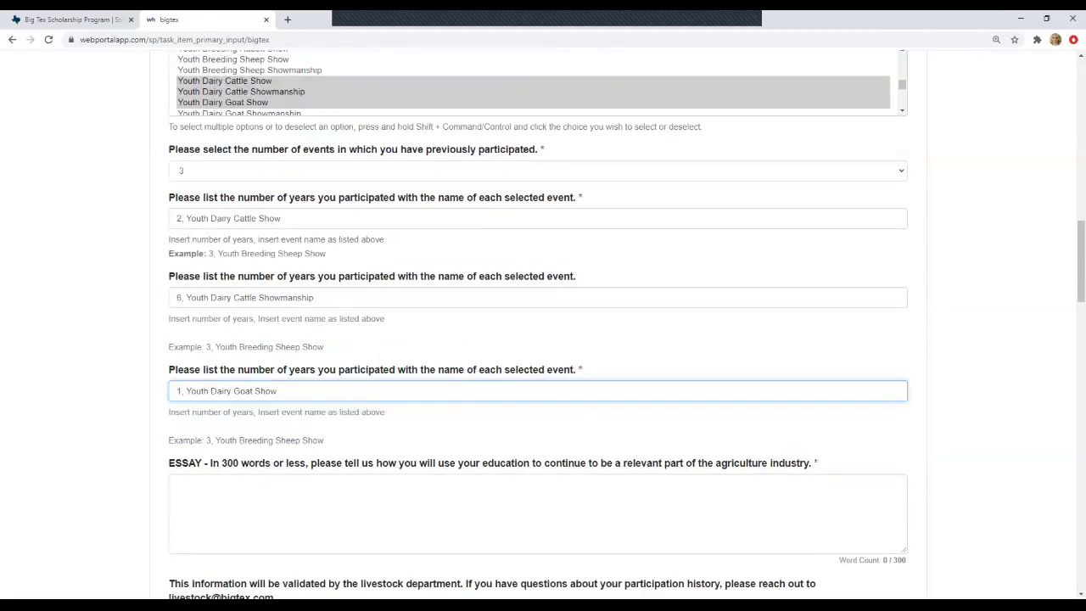
pyautogui.scroll(-1, 543, 339)
# - Enter 'Placeholder' as the essay answer and scroll through the form down to Mark Complete and back
pyautogui.click(176, 427)
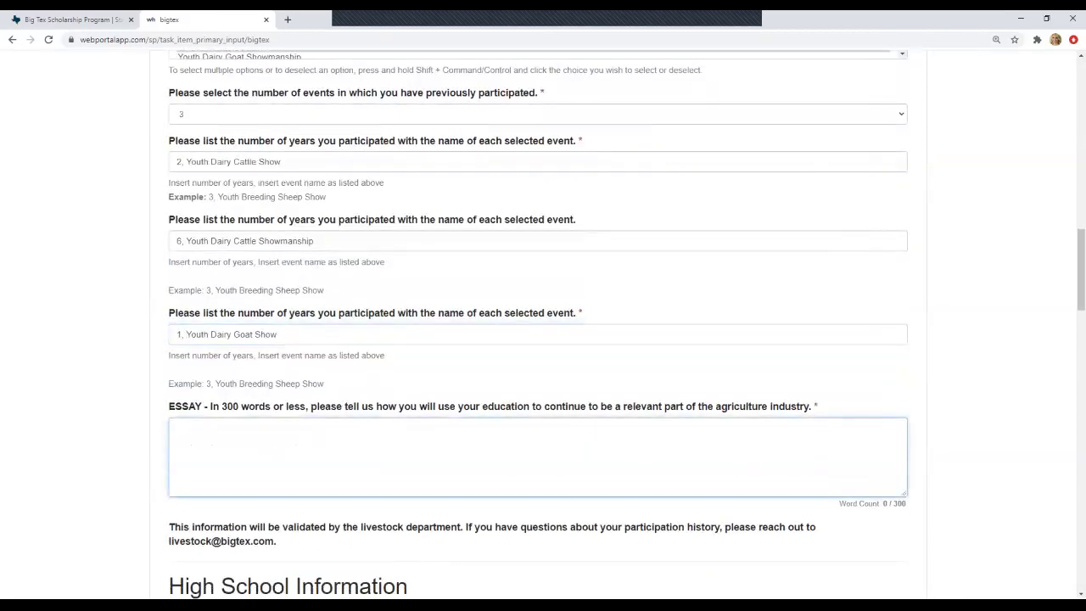
pyautogui.scroll(-1, 543, 340)
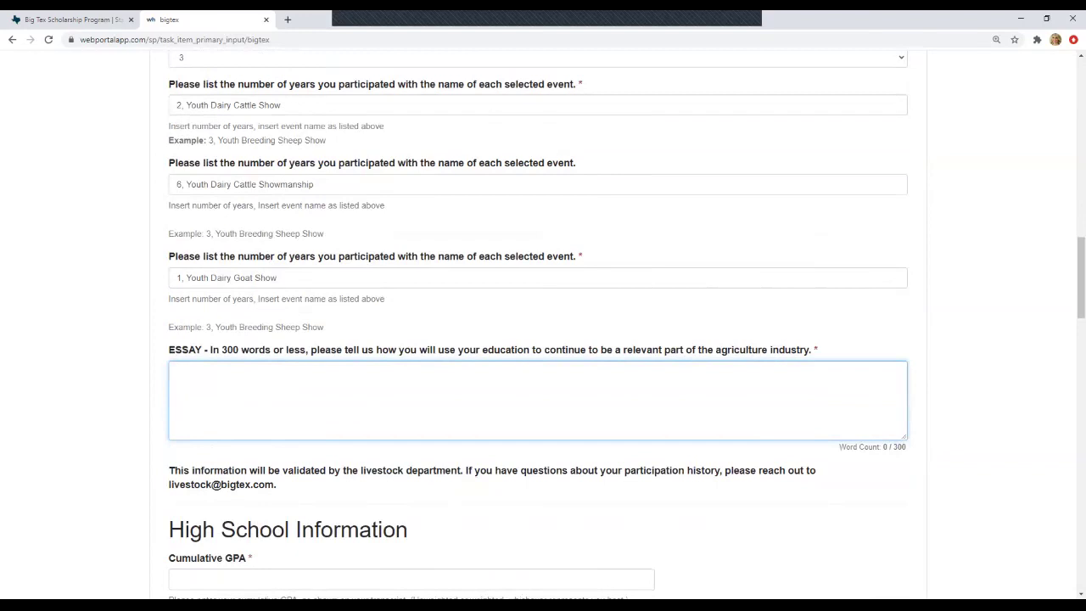
pyautogui.write('Placeholder')
pyautogui.scroll(-1, 538, 327)
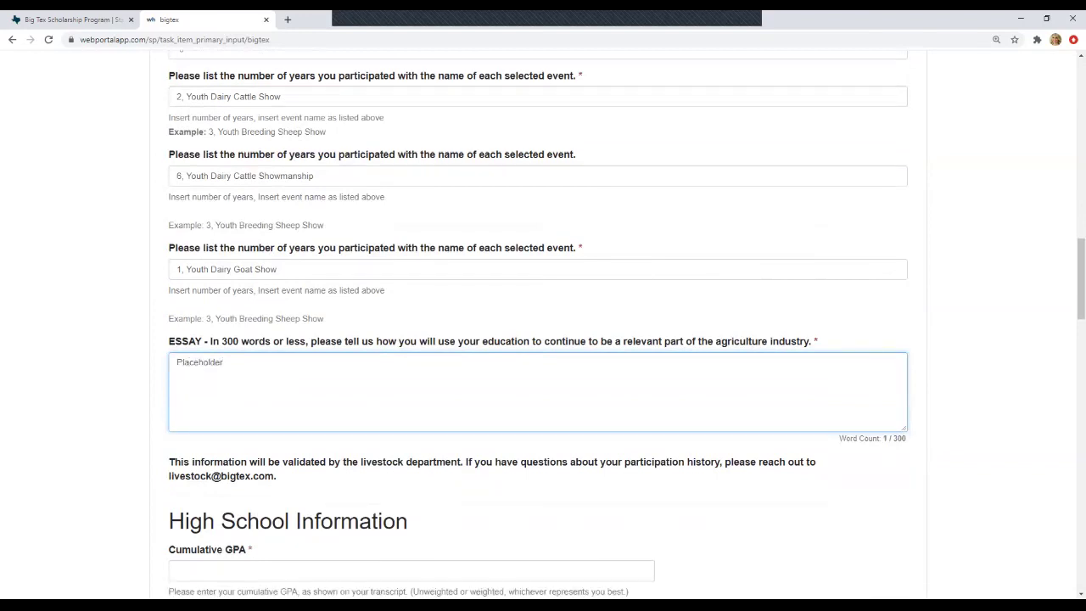
pyautogui.scroll(-20, 538, 327)
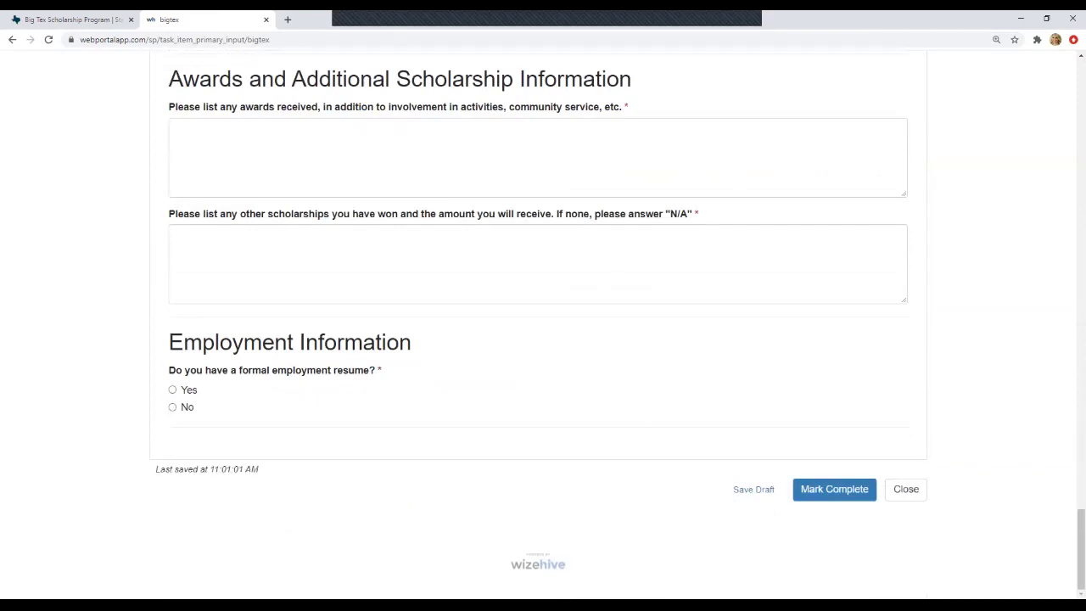
pyautogui.scroll(15, 538, 327)
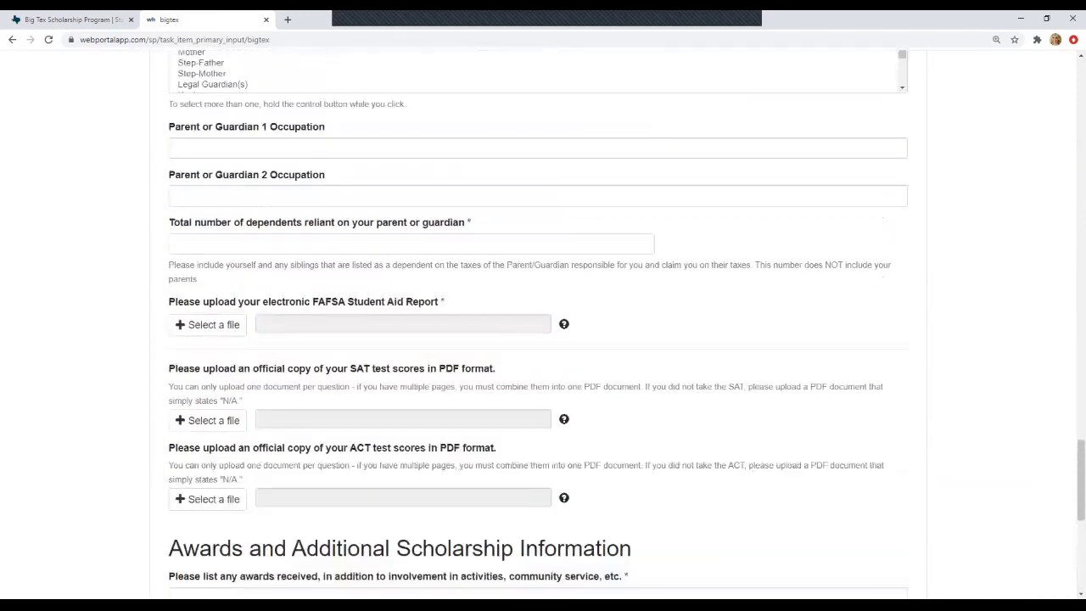
pyautogui.scroll(15, 537, 327)
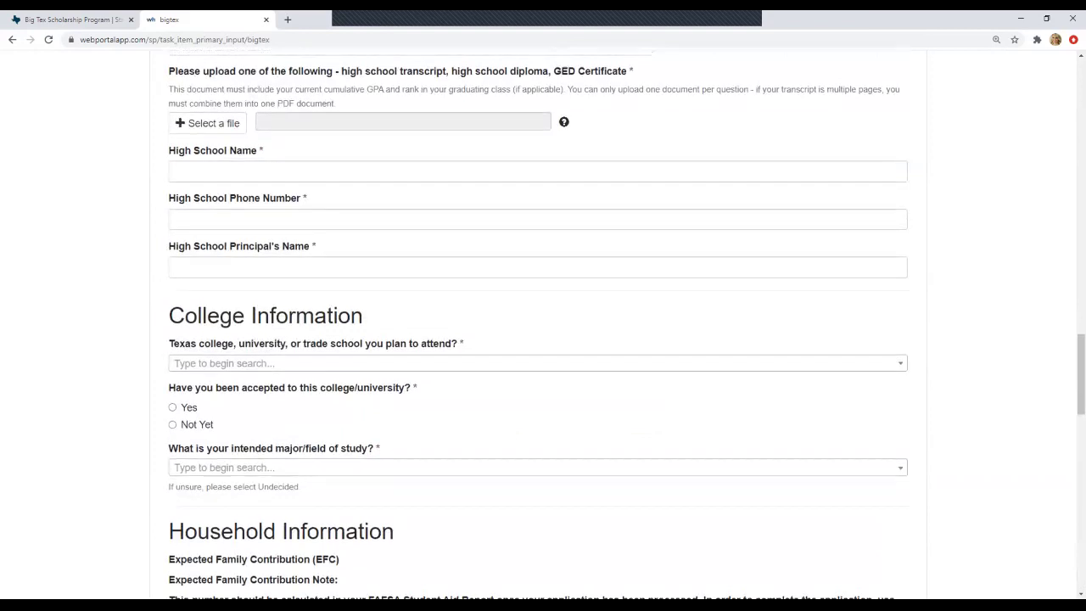
pyautogui.scroll(4, 538, 327)
pyautogui.scroll(-5, 538, 327)
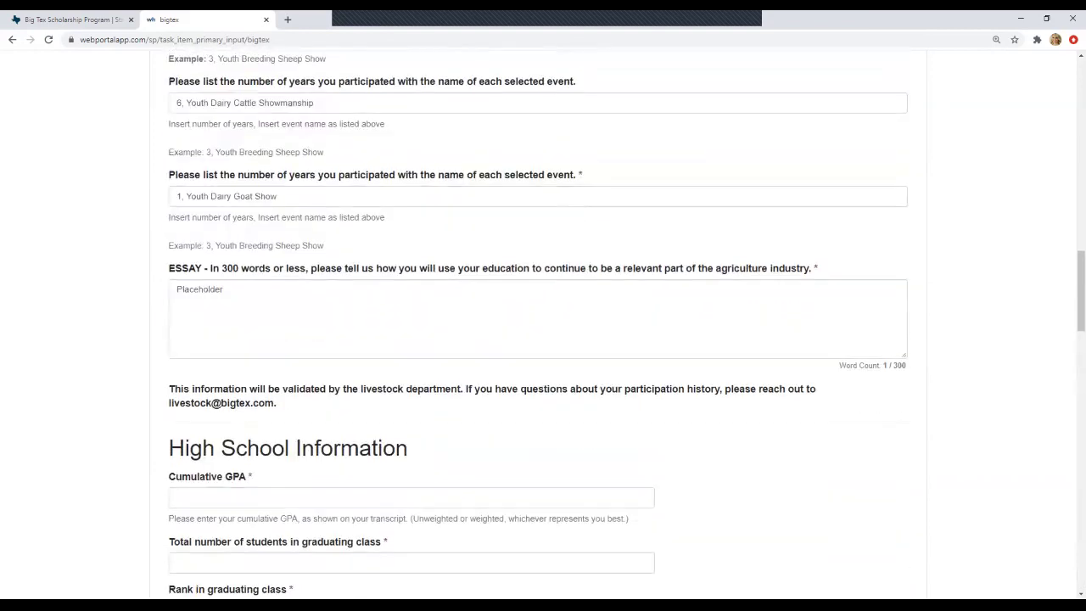
# - Enter 4.10 as the cumulative GPA
pyautogui.click(412, 327)
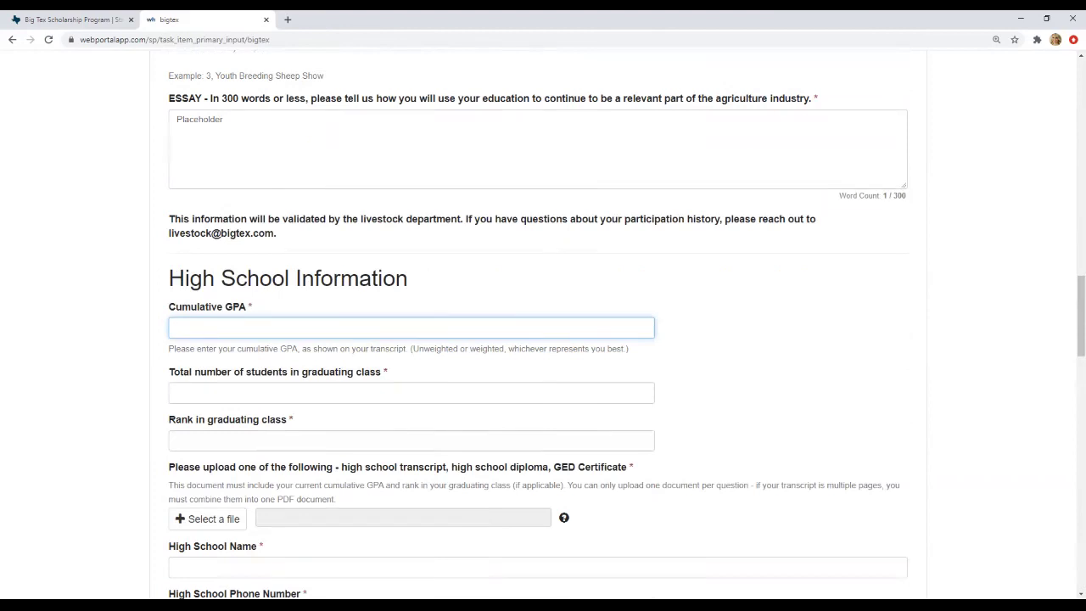
pyautogui.write('4.1')
pyautogui.scroll(-1, 536, 325)
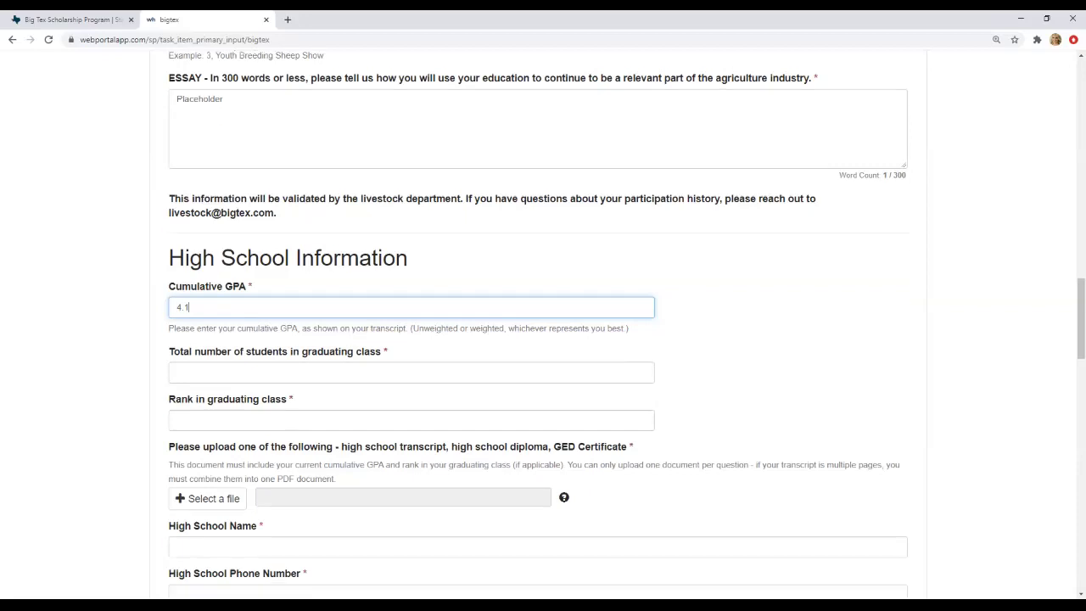
pyautogui.write('0')
pyautogui.press('Tab')
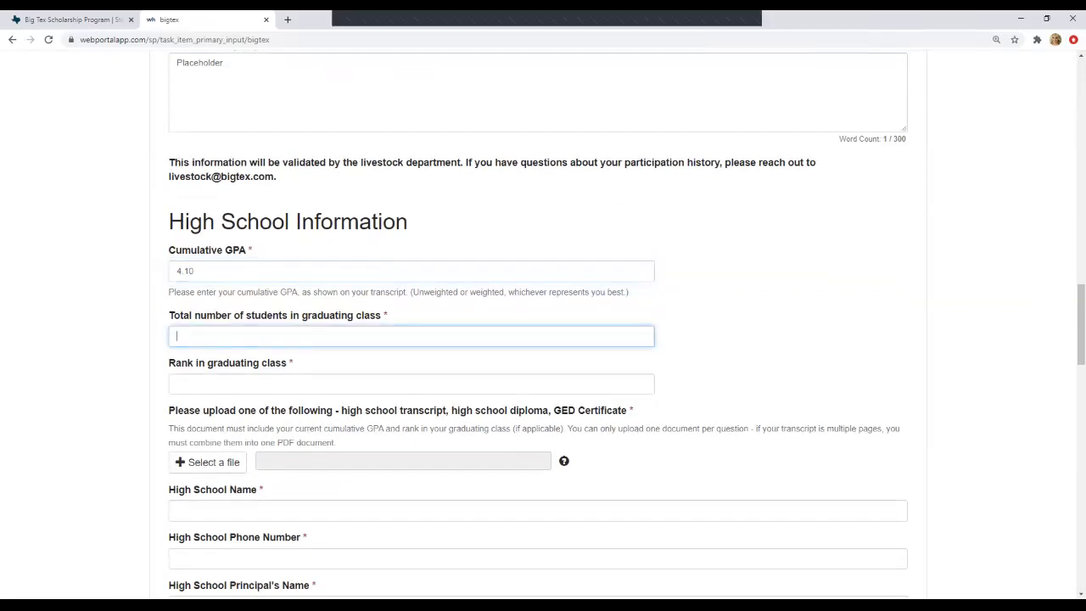
# - Set the graduating class size to 50 and the class rank to 24
pyautogui.scroll(-1, 536, 325)
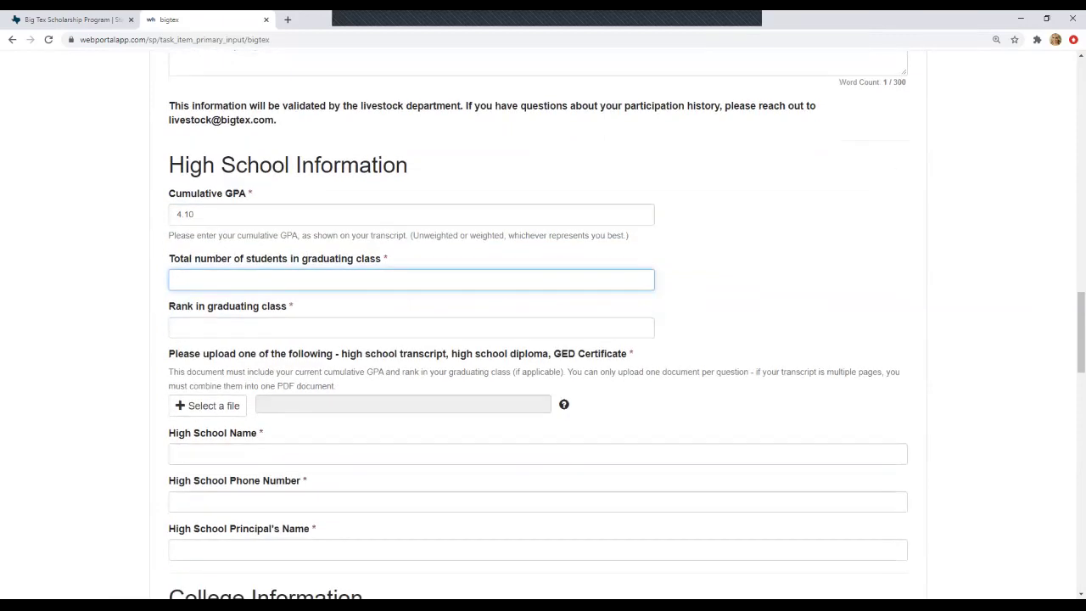
pyautogui.write('1')
pyautogui.click(179, 326)
pyautogui.write('1')
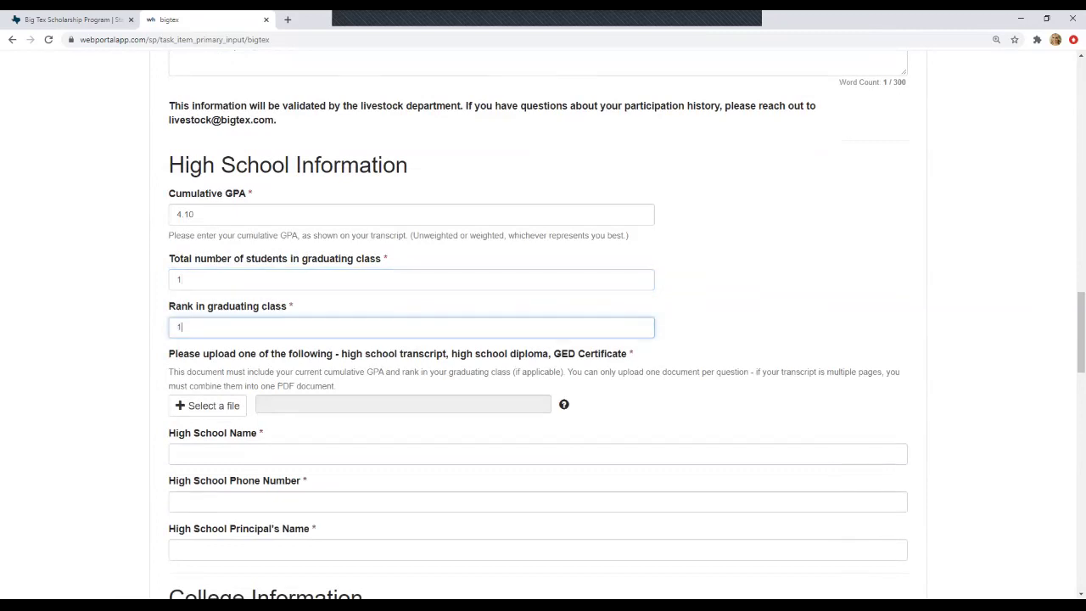
pyautogui.click(180, 279)
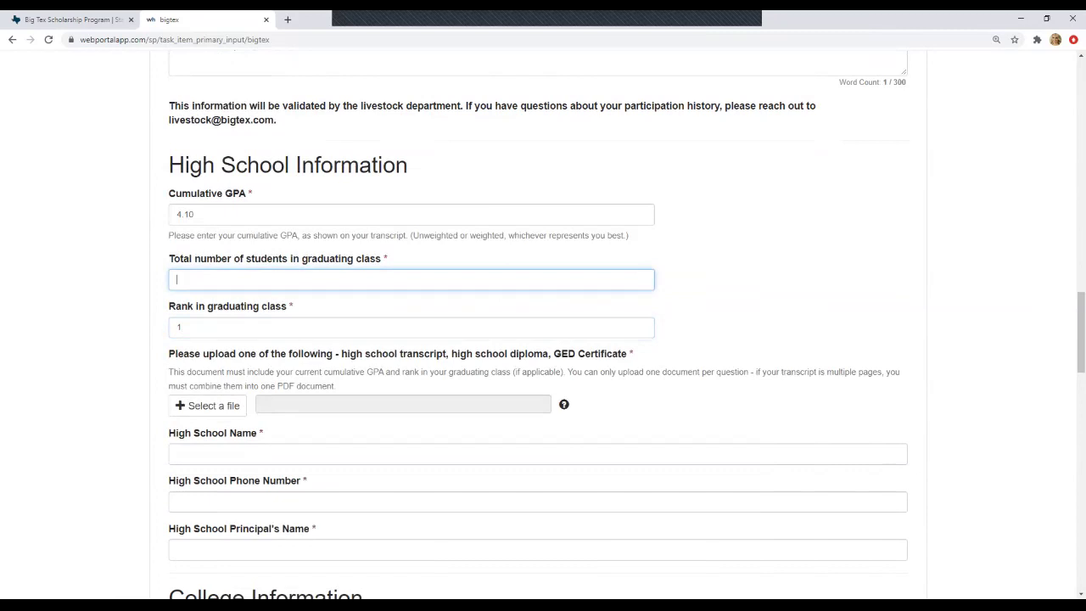
pyautogui.write('50')
pyautogui.click(179, 327)
pyautogui.press('BackSpace')
pyautogui.write('24')
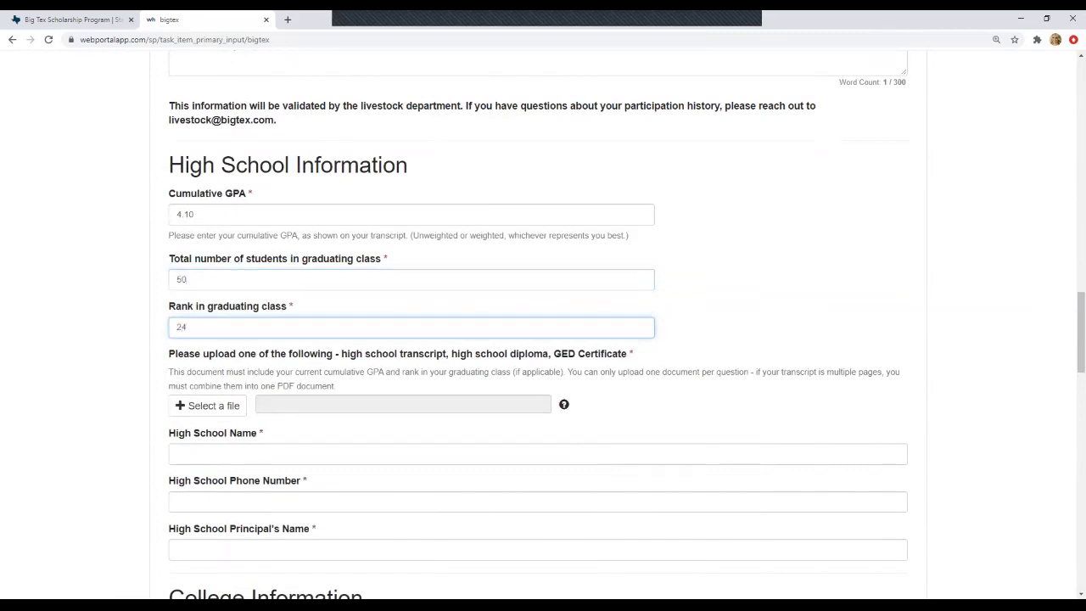
pyautogui.scroll(-3, 538, 323)
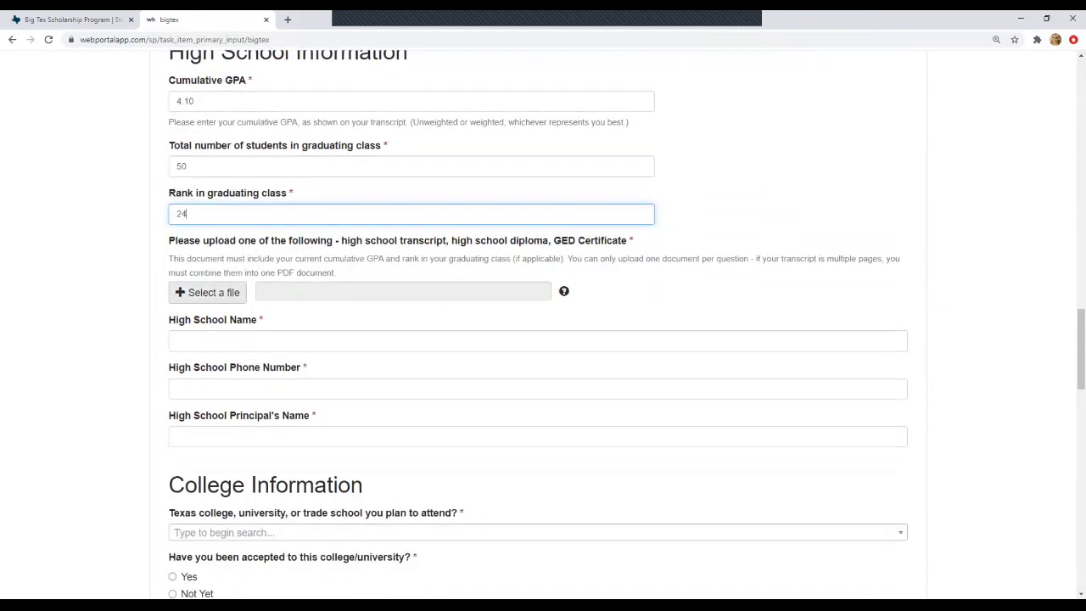
# - Upload the selection PDF as the transcript document
pyautogui.press('Tab')
pyautogui.press('Return')
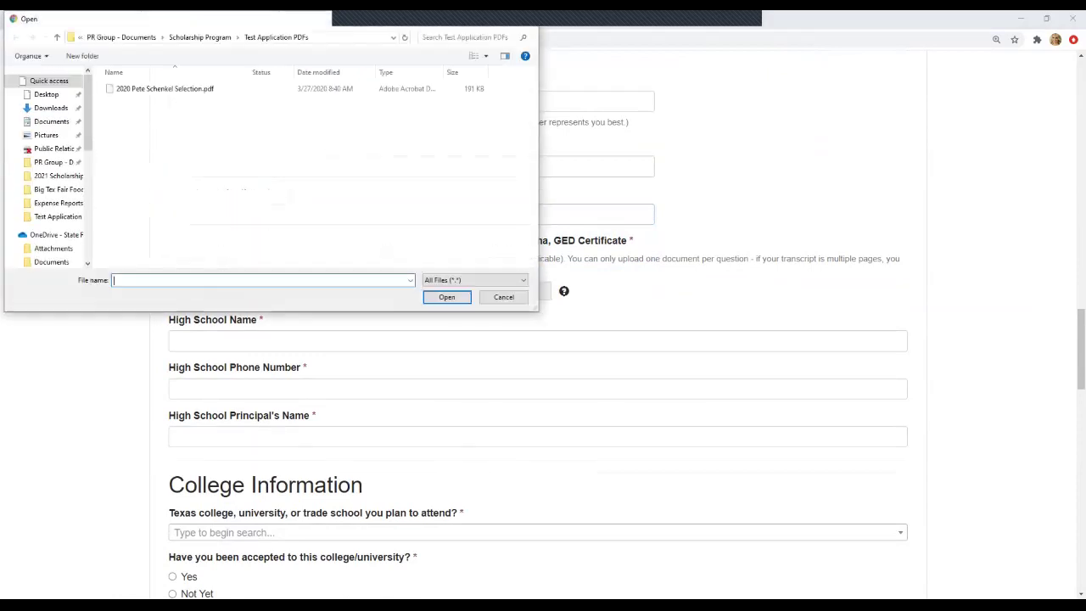
pyautogui.click(164, 88)
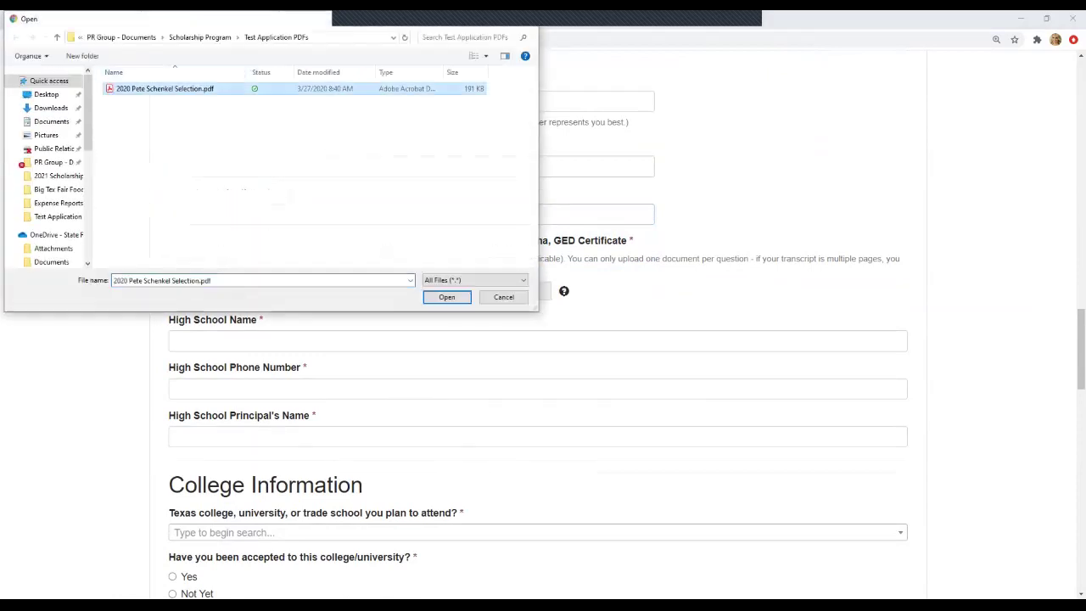
pyautogui.press('Return')
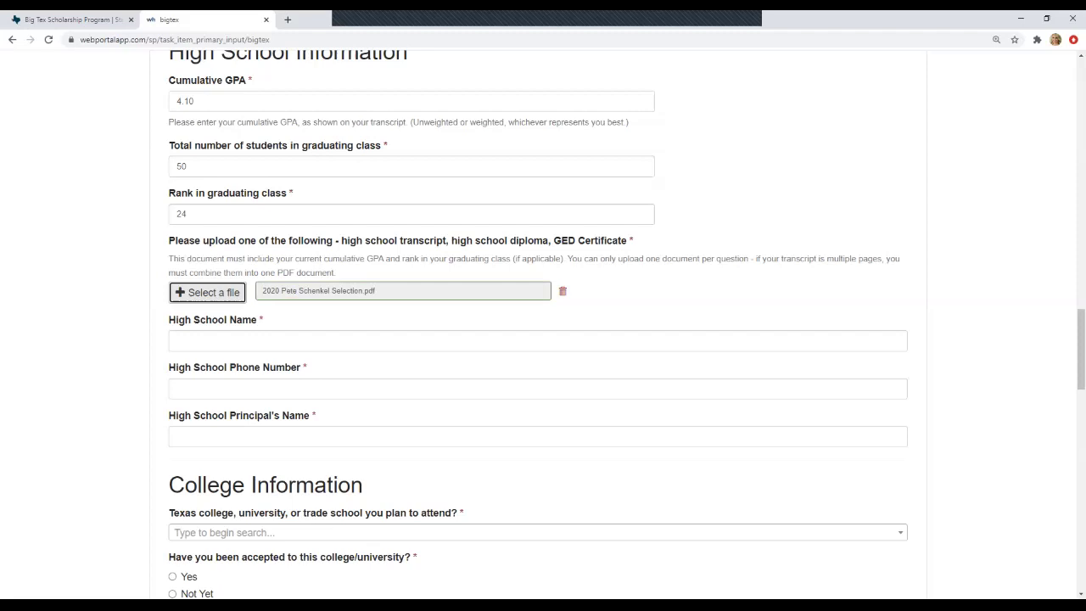
# - Enter Bentonville High School as the school name, plus its phone number and principal's name
pyautogui.click(538, 341)
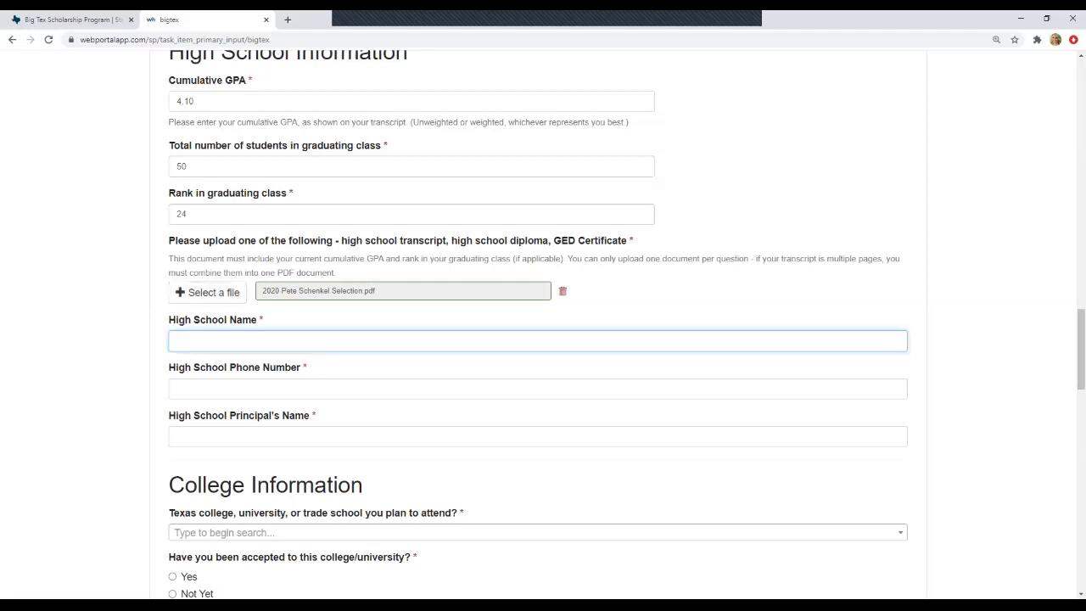
pyautogui.write('Bentonville High School')
pyautogui.click(538, 389)
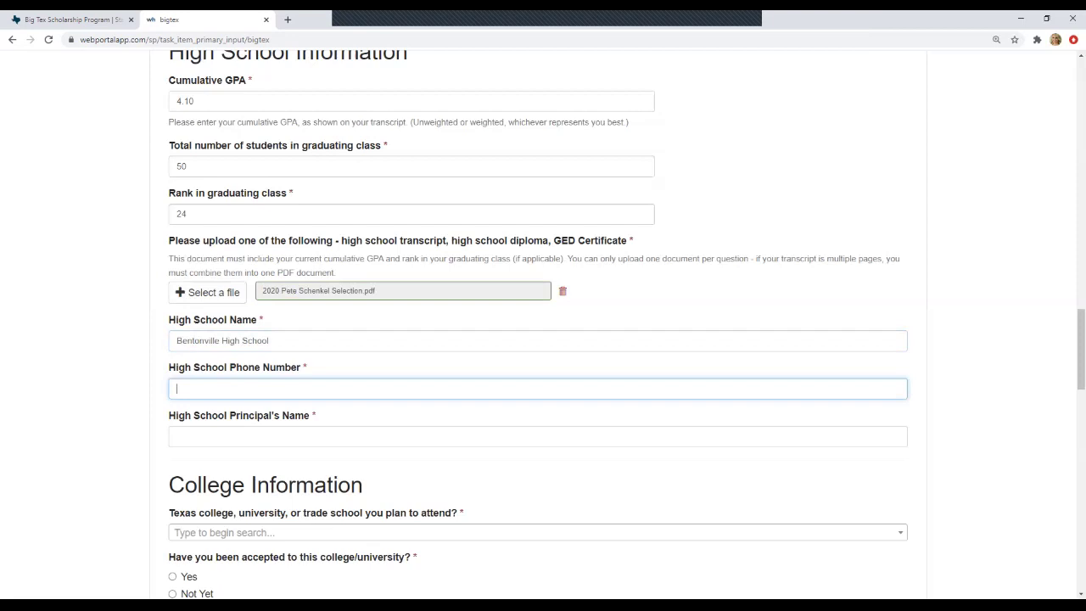
pyautogui.scroll(-1, 543, 322)
pyautogui.click(538, 379)
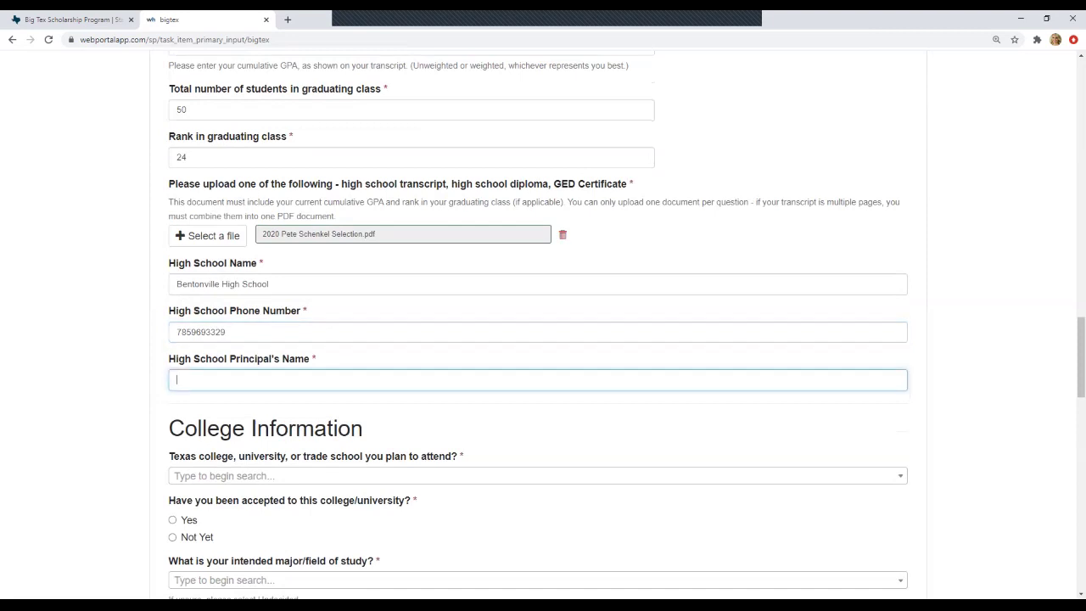
pyautogui.scroll(-3, 543, 322)
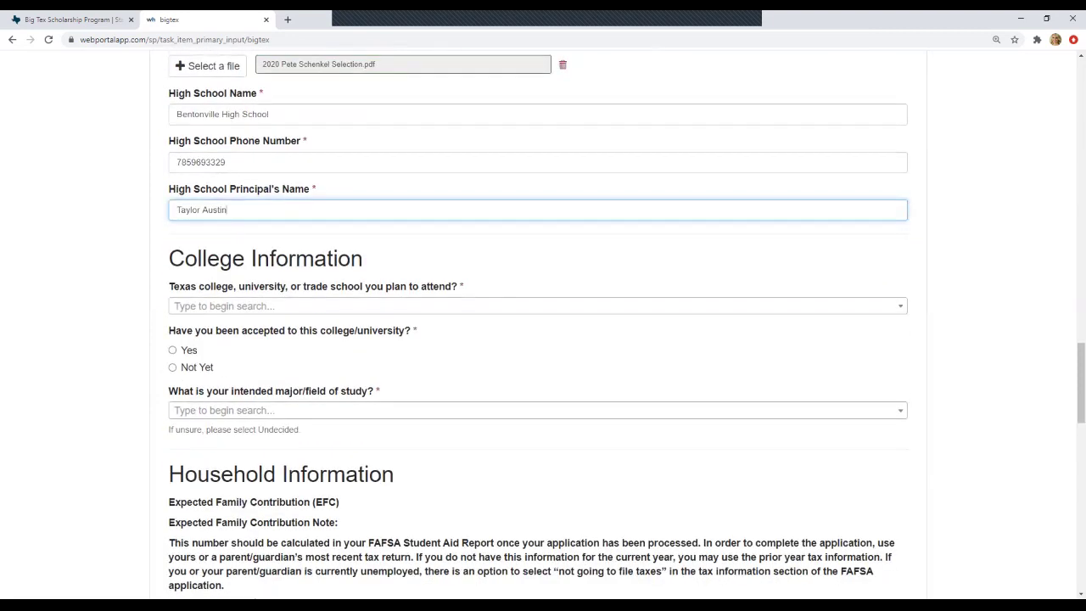
# - Choose Mountain View College as the planned school and answer Not Yet for acceptance
pyautogui.click(538, 306)
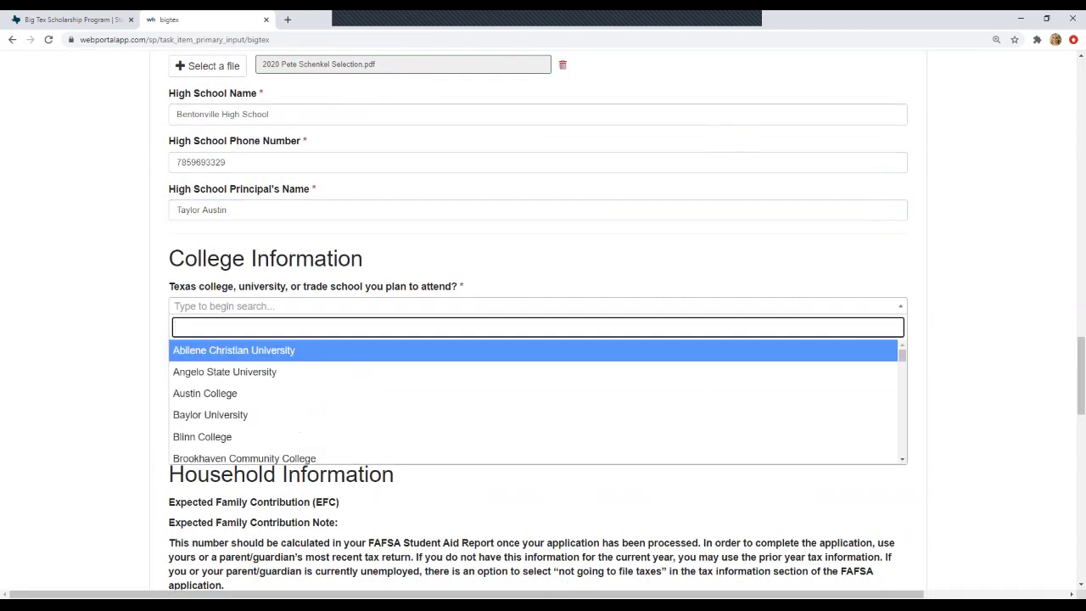
pyautogui.press('Down')
pyautogui.press('Down')
pyautogui.press('Down')
pyautogui.press('Down')
pyautogui.press('Down')
pyautogui.press('Down')
pyautogui.press('Down')
pyautogui.press('Down')
pyautogui.press('Down')
pyautogui.press('Down')
pyautogui.press('Down')
pyautogui.press('Down')
pyautogui.press('Down')
pyautogui.press('Down')
pyautogui.press('Down')
pyautogui.press('Down')
pyautogui.press('Down')
pyautogui.press('Down')
pyautogui.press('Down')
pyautogui.press('Down')
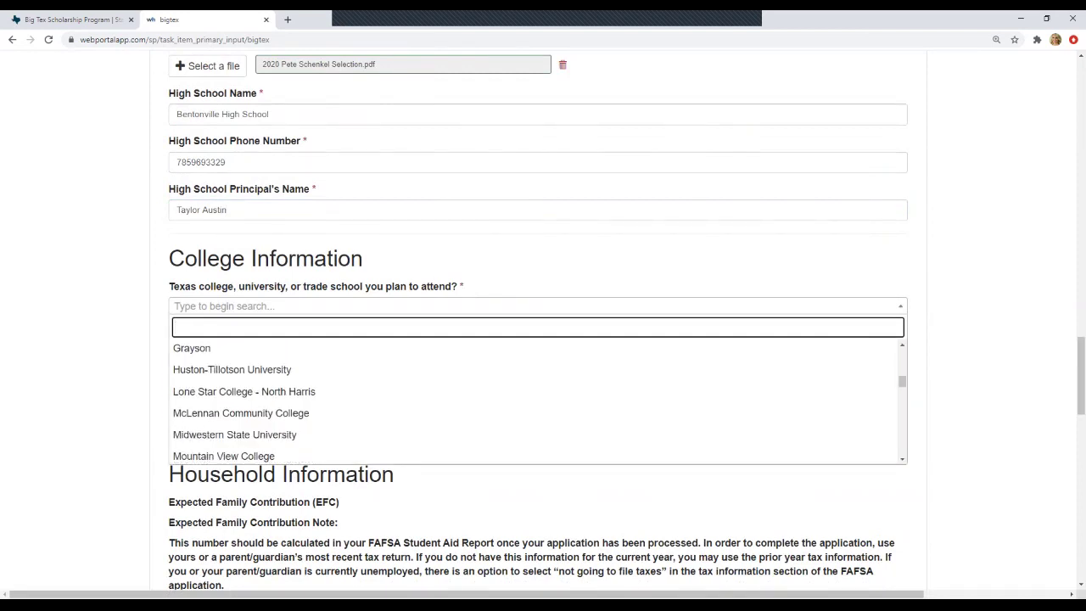
pyautogui.press('Down')
pyautogui.press('Down')
pyautogui.press('Down')
pyautogui.press('Down')
pyautogui.press('Up')
pyautogui.press('Up')
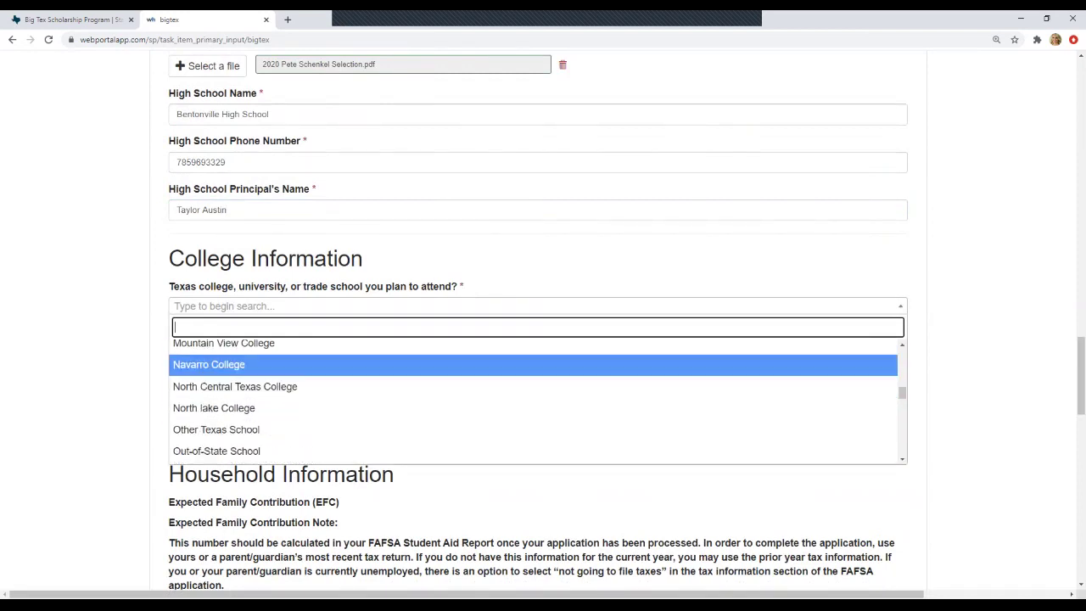
pyautogui.press('Return')
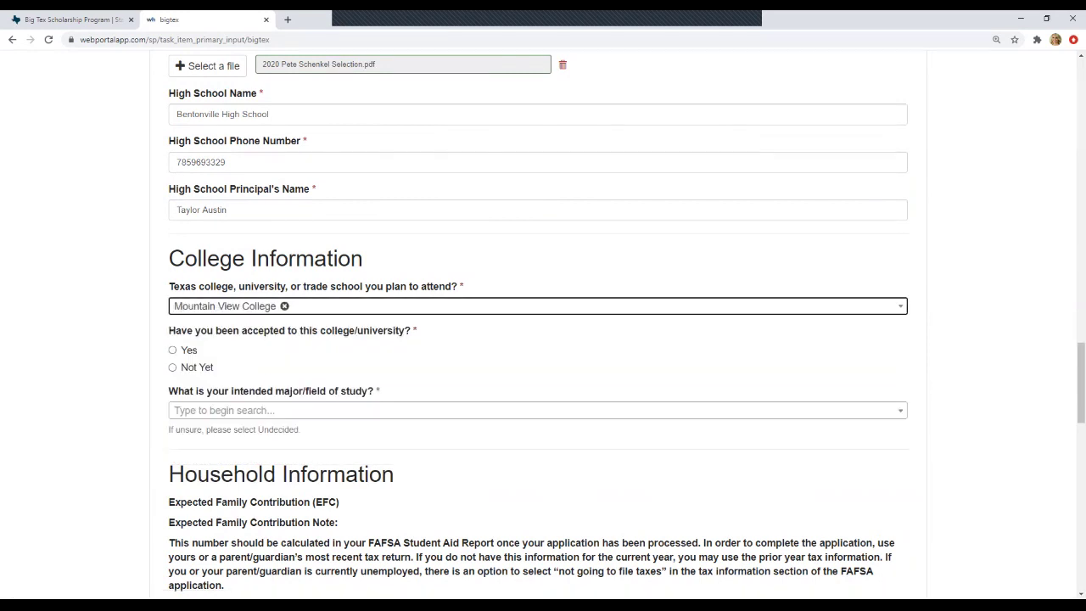
pyautogui.press('Tab')
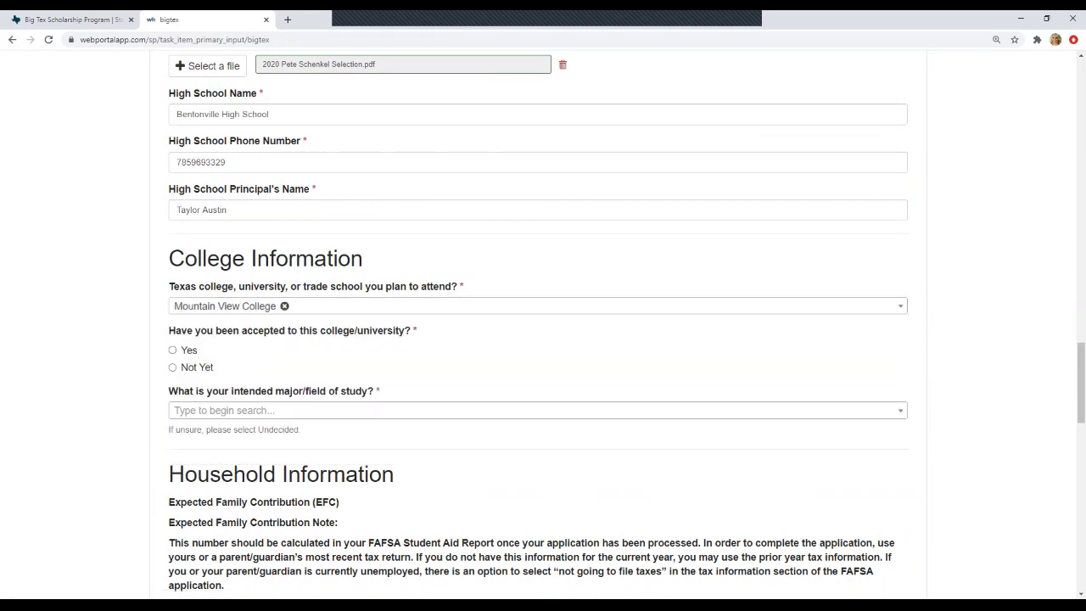
pyautogui.press('Down')
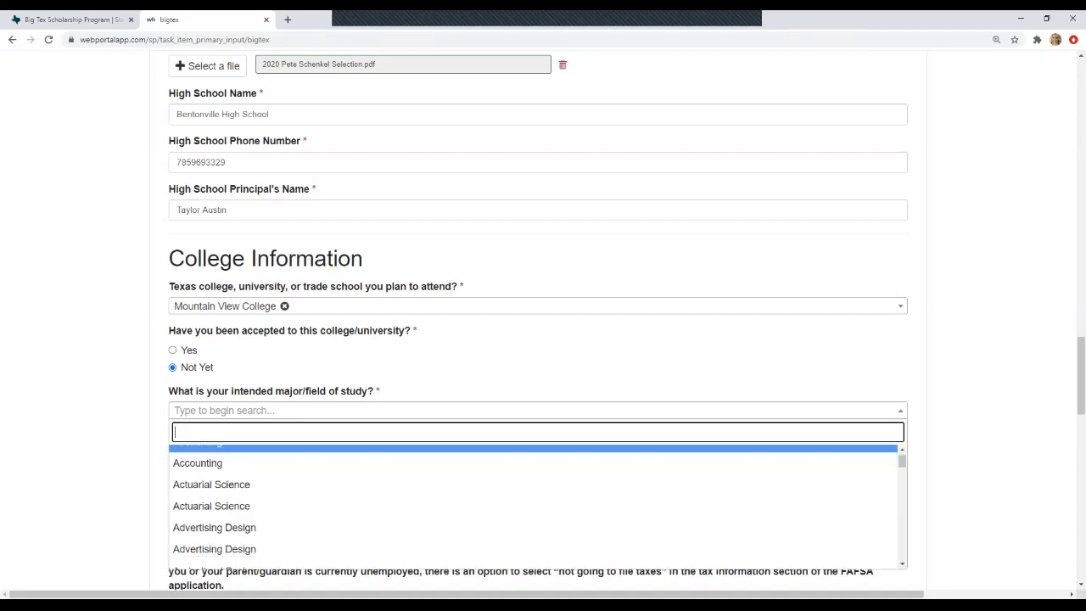
# - Select Biology as the intended major
pyautogui.scroll(-5, 535, 505)
pyautogui.scroll(-8, 534, 505)
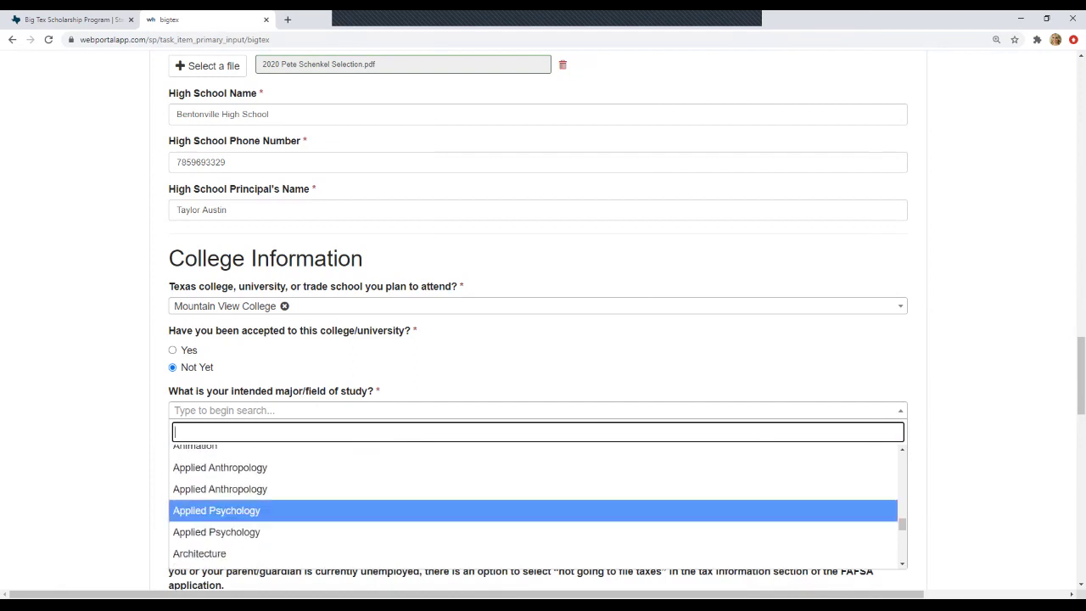
pyautogui.scroll(-6, 534, 505)
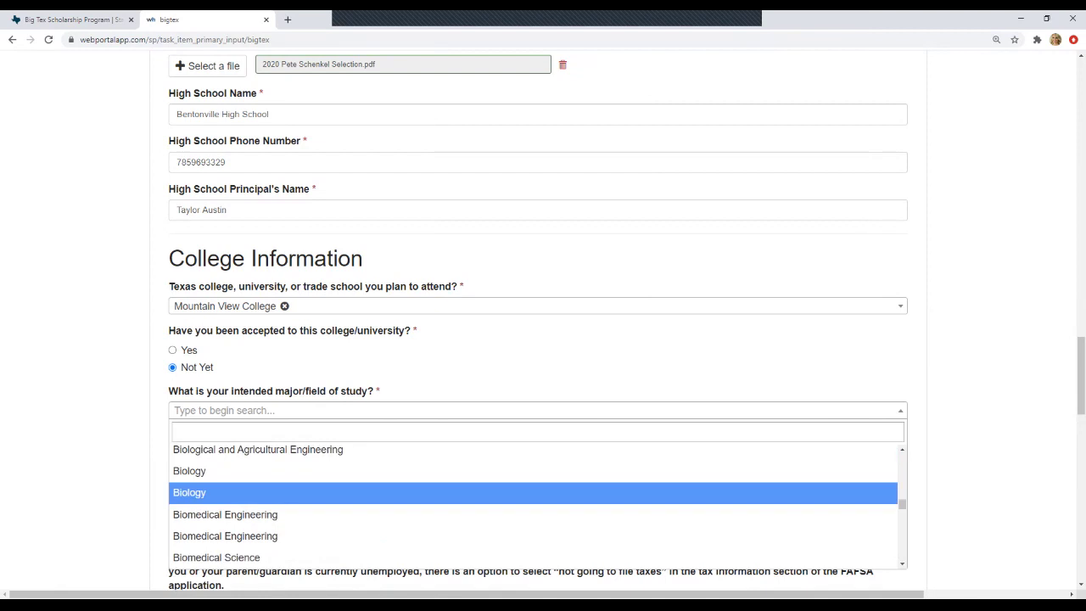
pyautogui.click(255, 492)
pyautogui.scroll(-3, 538, 324)
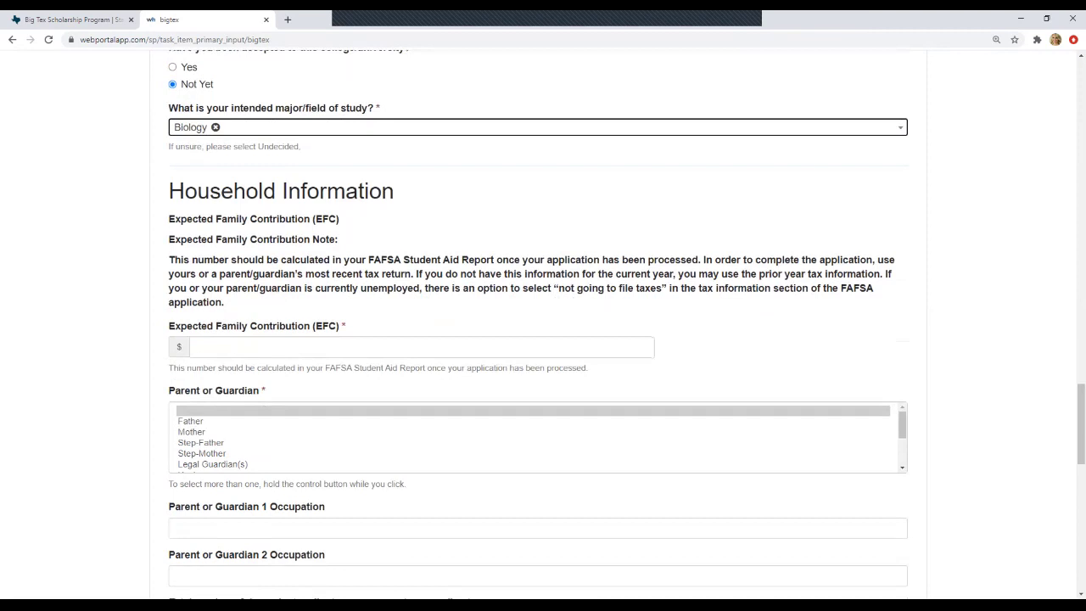
# - Enter 7423 as the Expected Family Contribution
pyautogui.press('Tab')
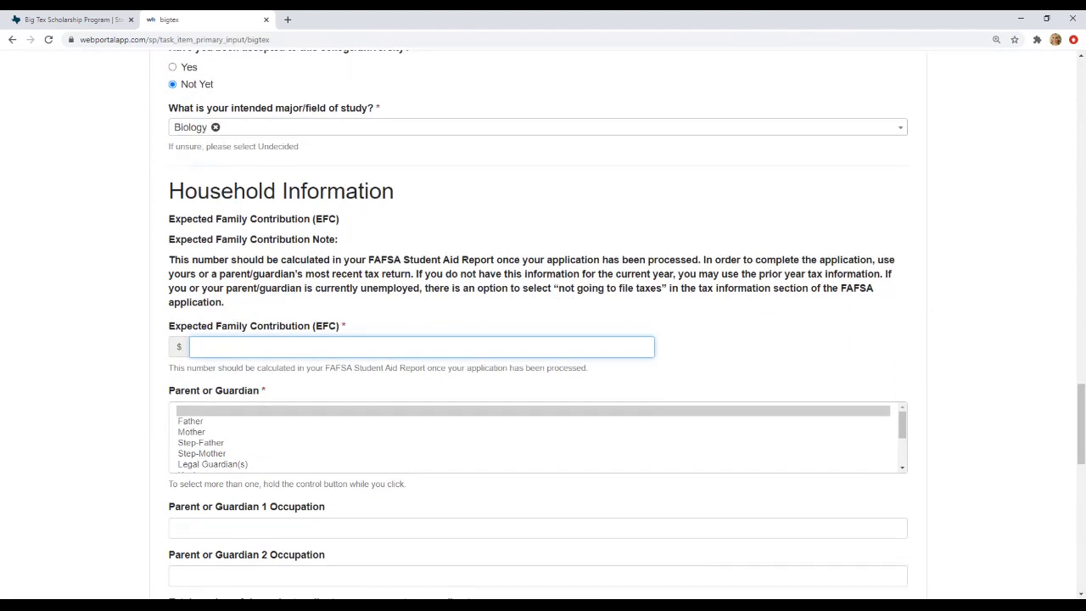
pyautogui.write('7423')
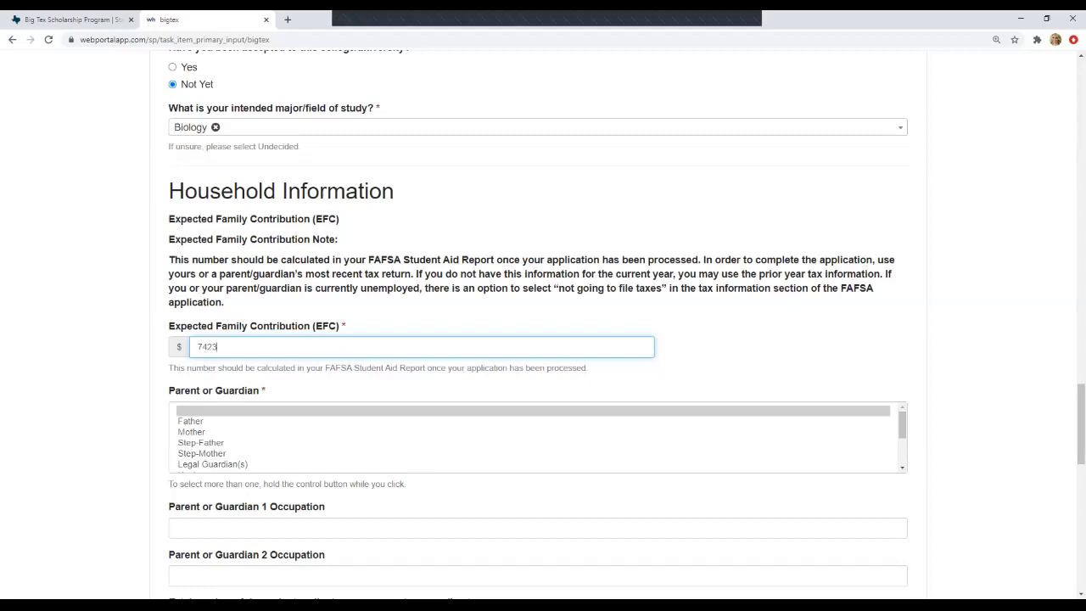
pyautogui.scroll(-1, 538, 381)
pyautogui.scroll(-2, 538, 382)
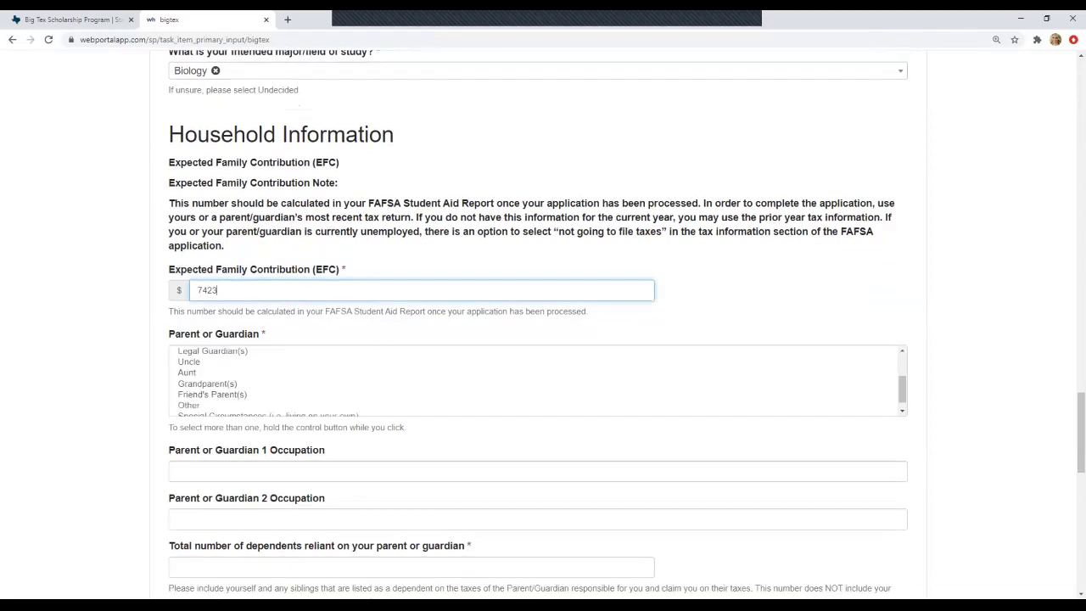
pyautogui.scroll(2, 538, 382)
pyautogui.scroll(-1, 538, 382)
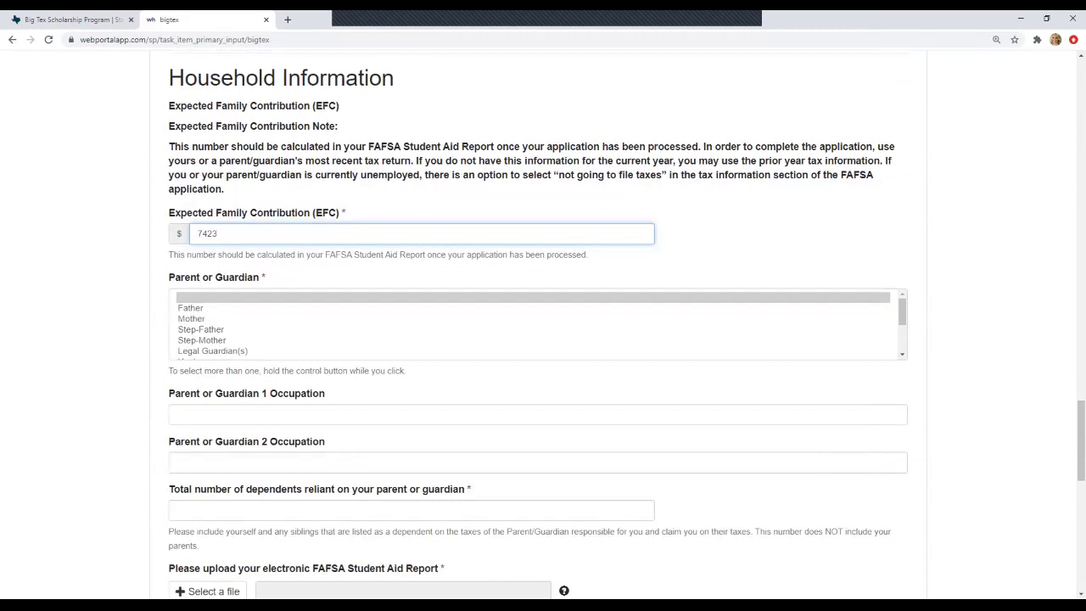
# - Select only Mother as the parent or guardian relationship
pyautogui.click(191, 318)
pyautogui.click(190, 307)
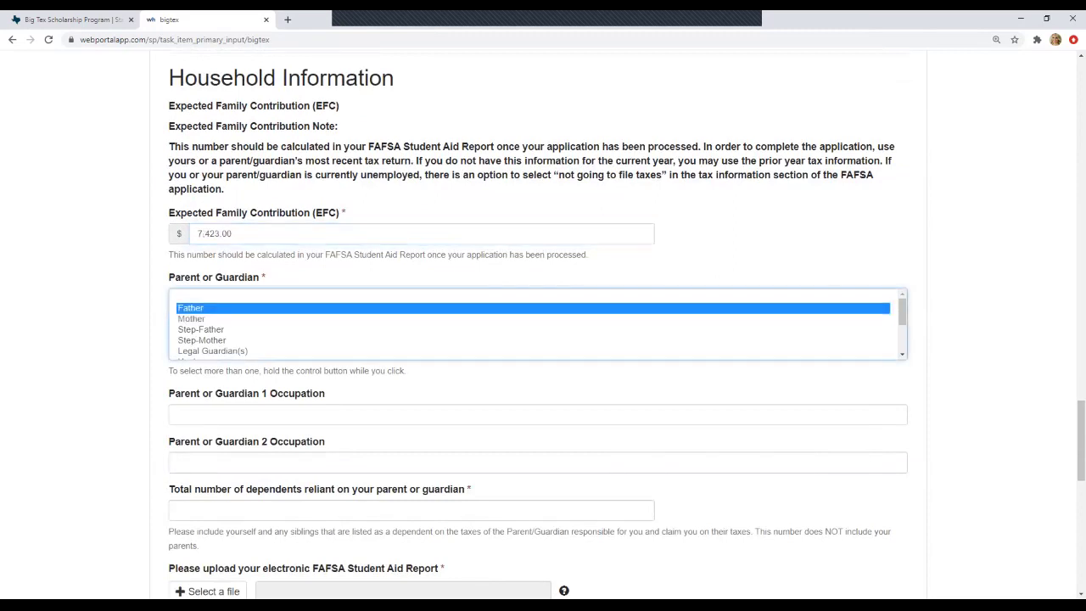
pyautogui.click(191, 318)
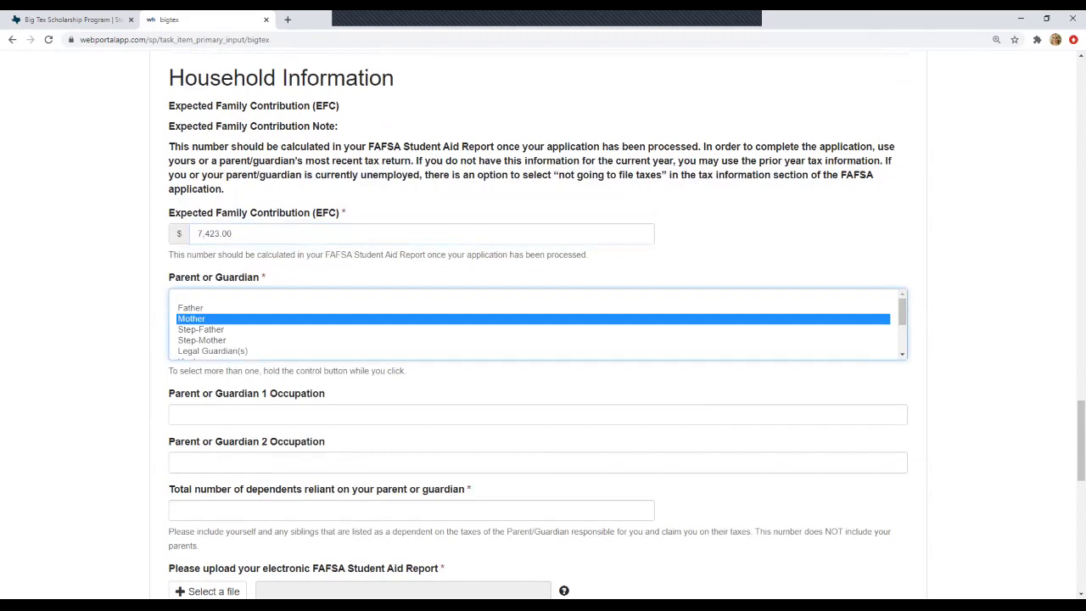
pyautogui.keyDown('ctrl'); pyautogui.click(202, 340); pyautogui.keyUp('ctrl')
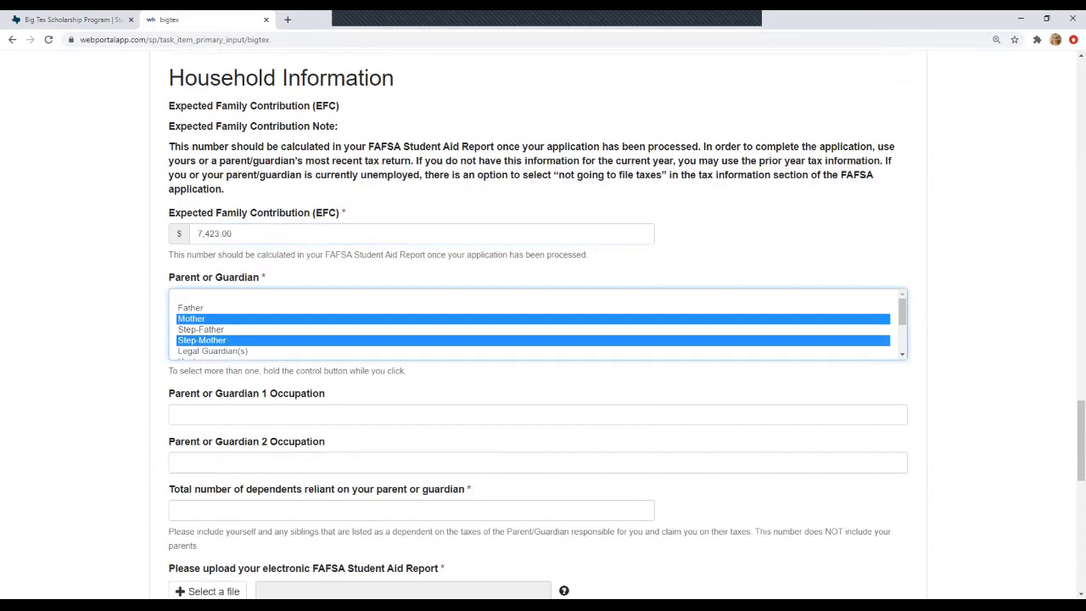
pyautogui.keyDown('ctrl'); pyautogui.click(200, 329); pyautogui.keyUp('ctrl')
pyautogui.keyDown('ctrl'); pyautogui.click(200, 329); pyautogui.keyUp('ctrl')
pyautogui.keyDown('ctrl'); pyautogui.click(202, 339); pyautogui.keyUp('ctrl')
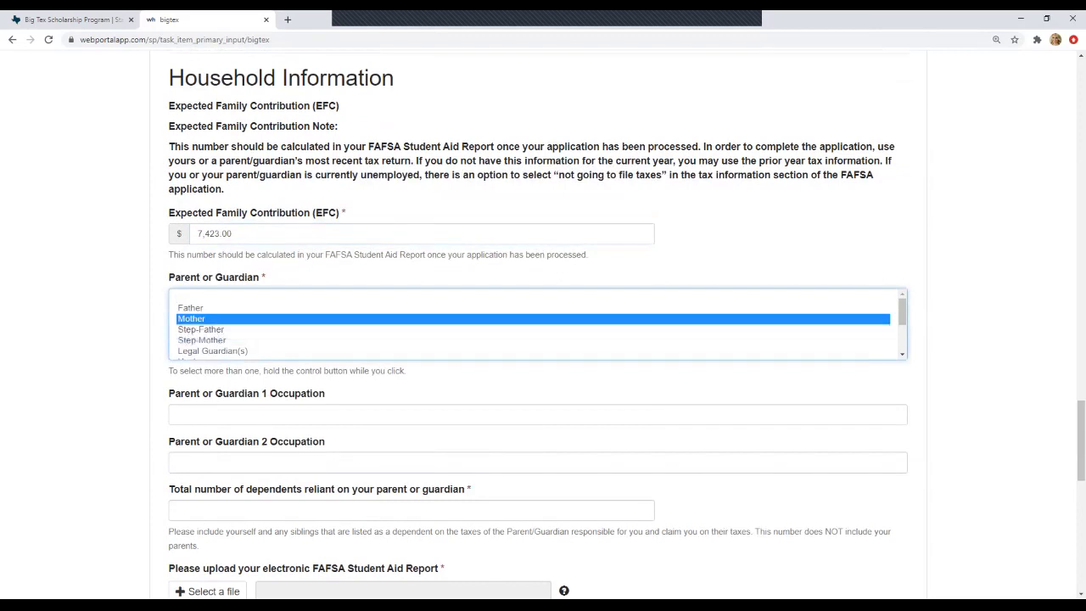
pyautogui.keyDown('ctrl'); pyautogui.click(200, 329); pyautogui.keyUp('ctrl')
pyautogui.keyDown('ctrl'); pyautogui.click(200, 329); pyautogui.keyUp('ctrl')
pyautogui.scroll(-3, 538, 325)
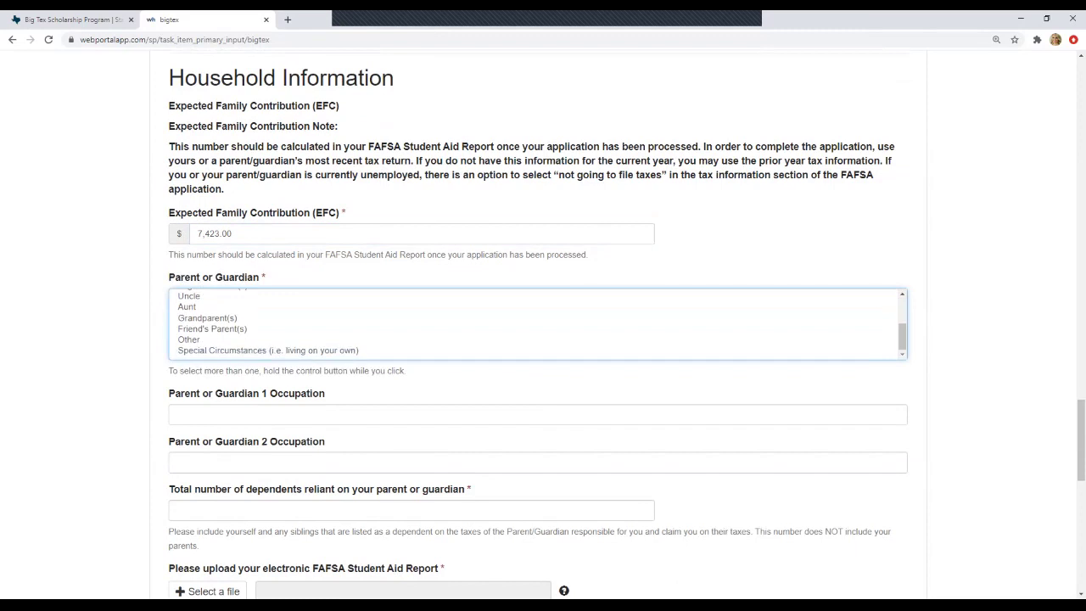
pyautogui.click(177, 414)
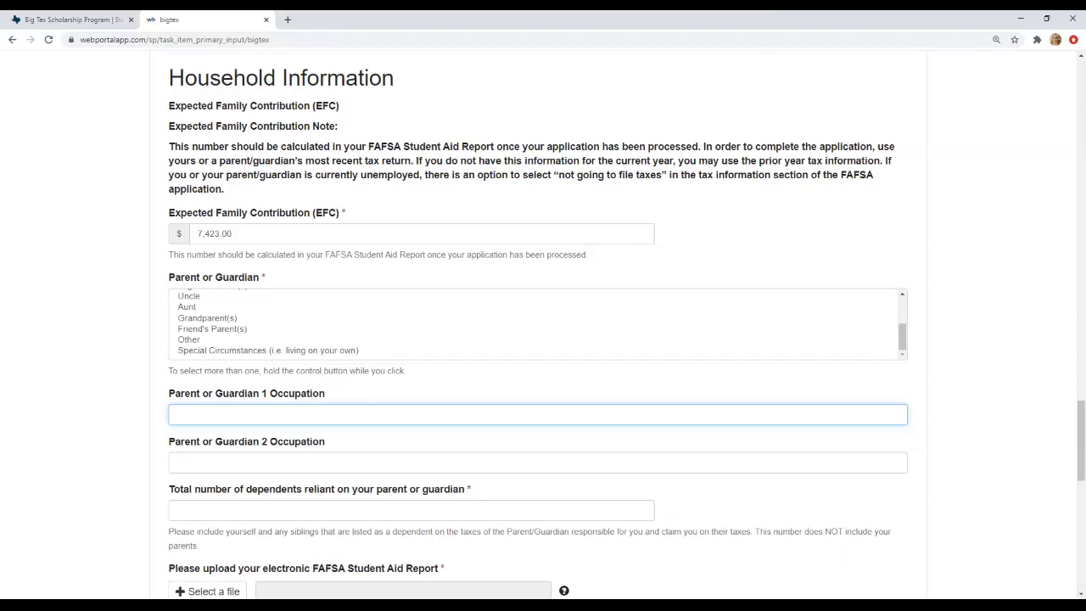
# - Enter Teacher as parent 1 occupation and 3 total dependents
pyautogui.write('Teacher')
pyautogui.scroll(-2, 543, 322)
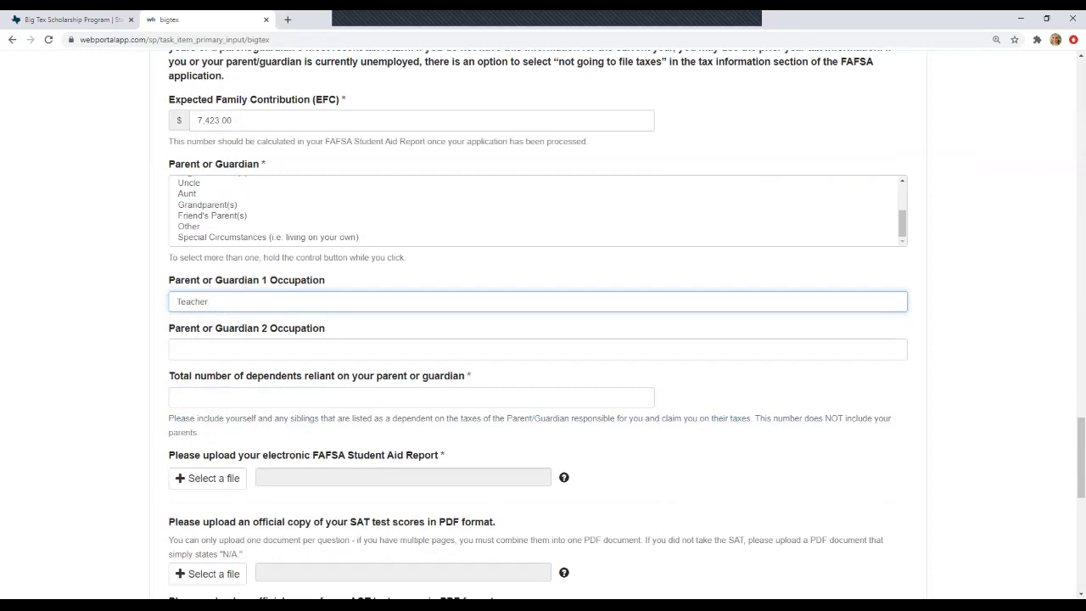
pyautogui.click(411, 397)
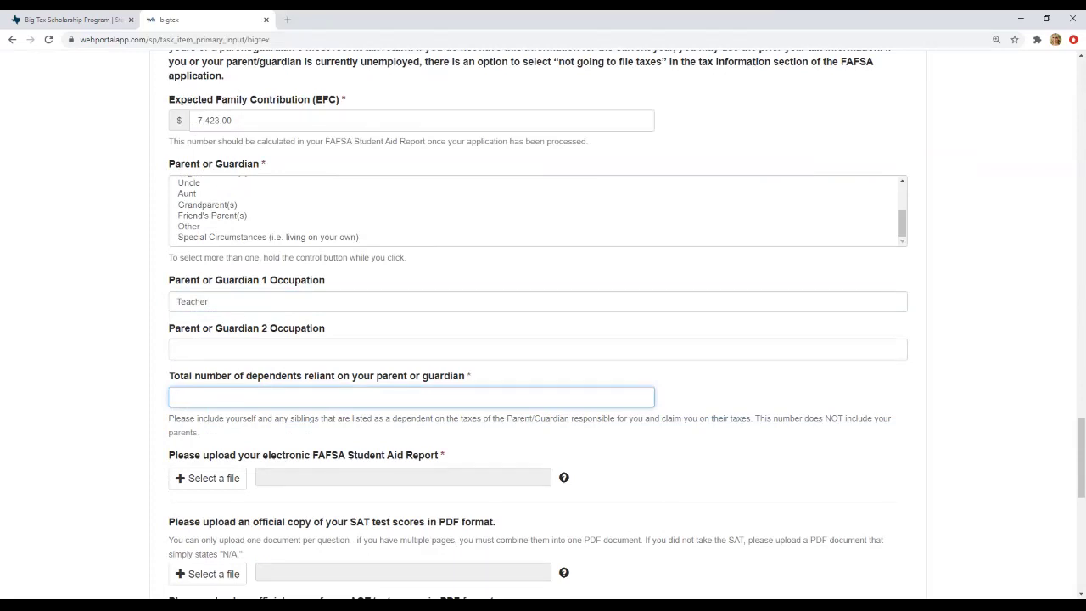
pyautogui.write('3')
pyautogui.scroll(-1, 208, 421)
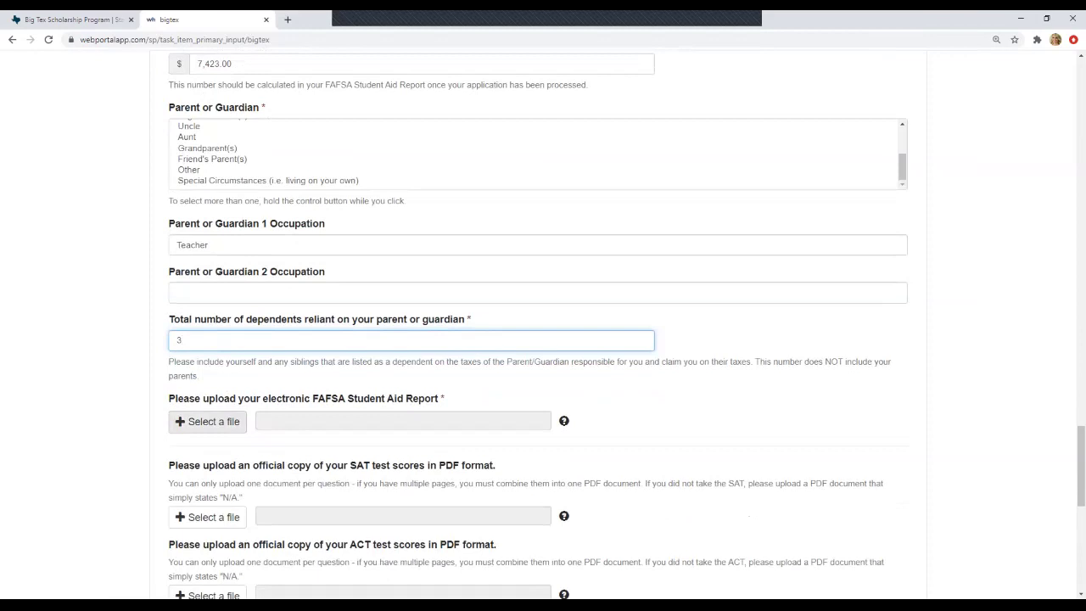
# - Upload the 2020 selection PDF under FAFSA Student Aid Report
pyautogui.click(208, 421)
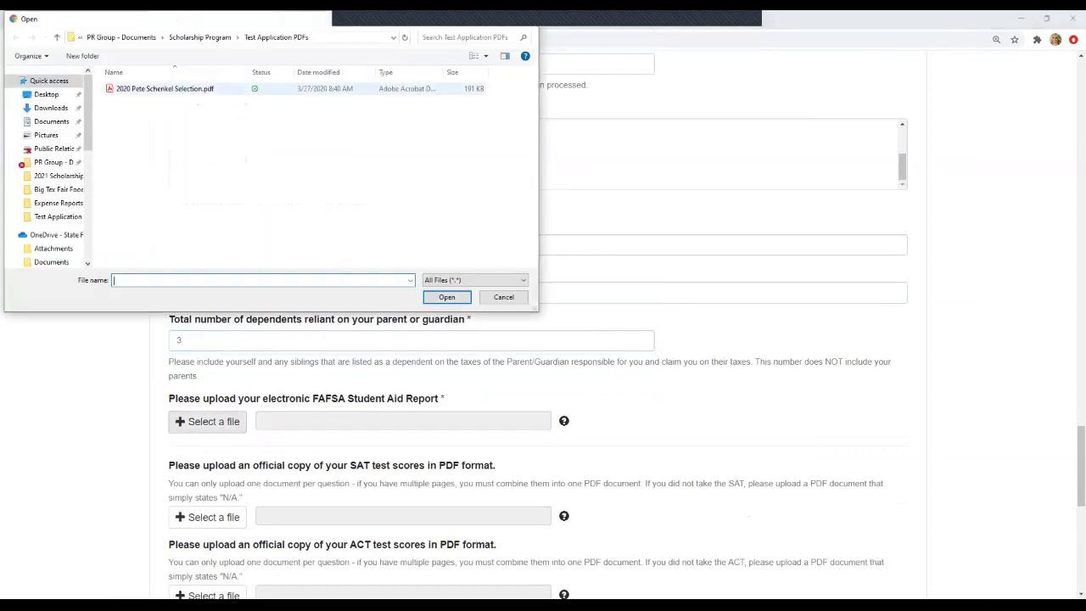
pyautogui.click(164, 88)
pyautogui.click(447, 297)
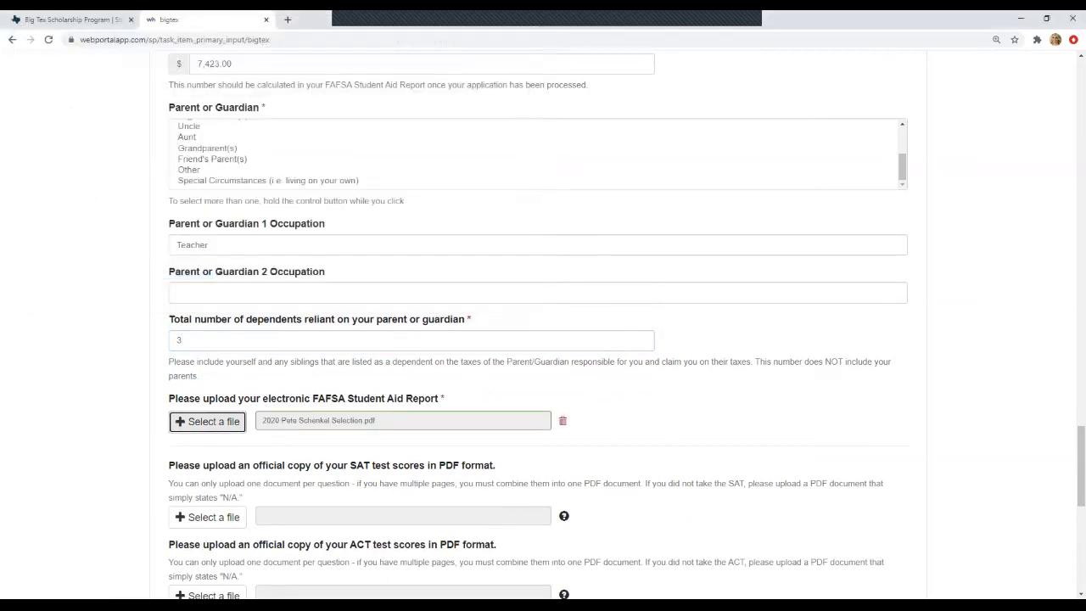
pyautogui.scroll(-2, 543, 322)
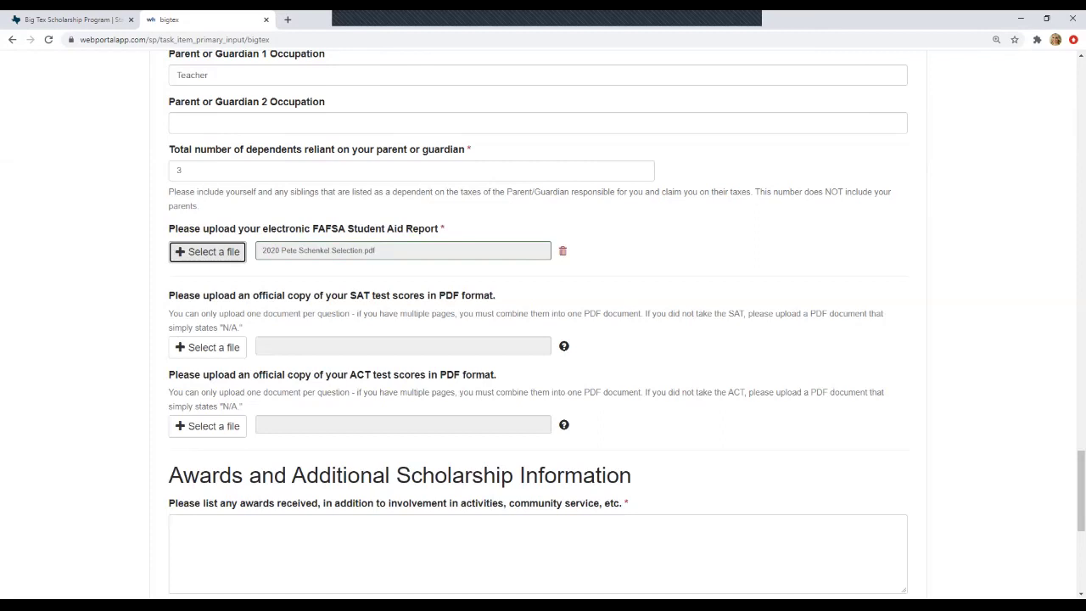
# - Answer the awards question with Placeholder
pyautogui.scroll(-3, 543, 322)
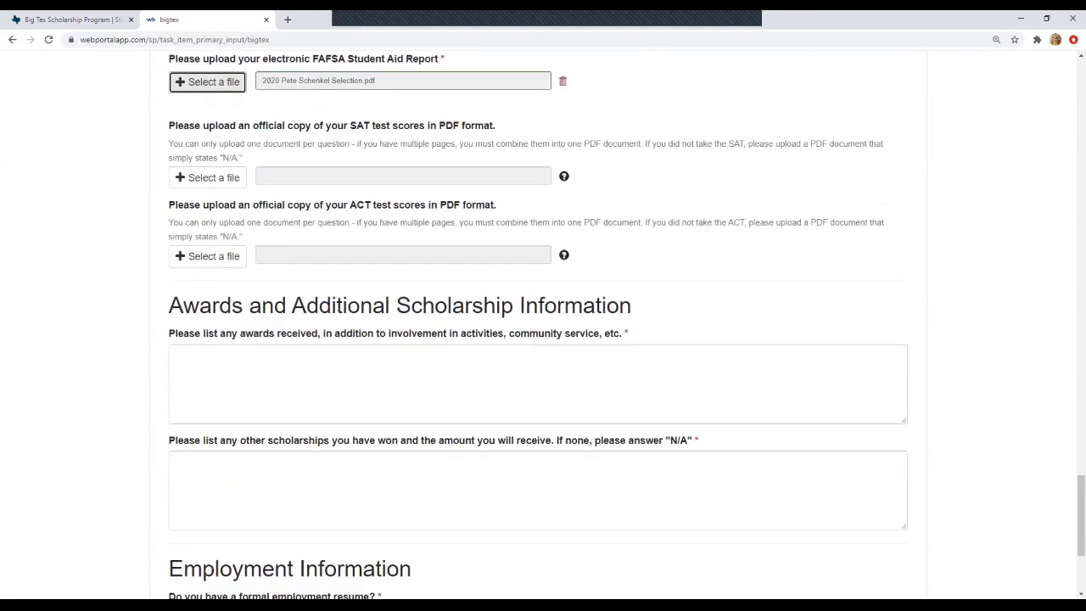
pyautogui.click(177, 241)
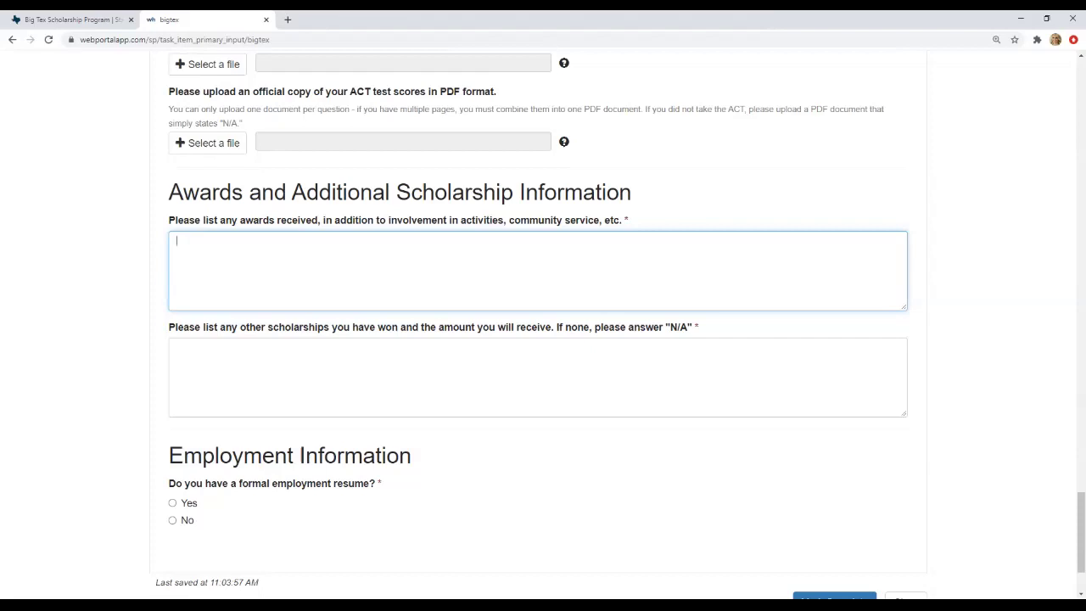
pyautogui.write('Placeholder')
# - List Best Student Scholarship $2,000/semester and Awesome Athlete Award $6,000 total as other scholarships
pyautogui.scroll(-1, 618, 324)
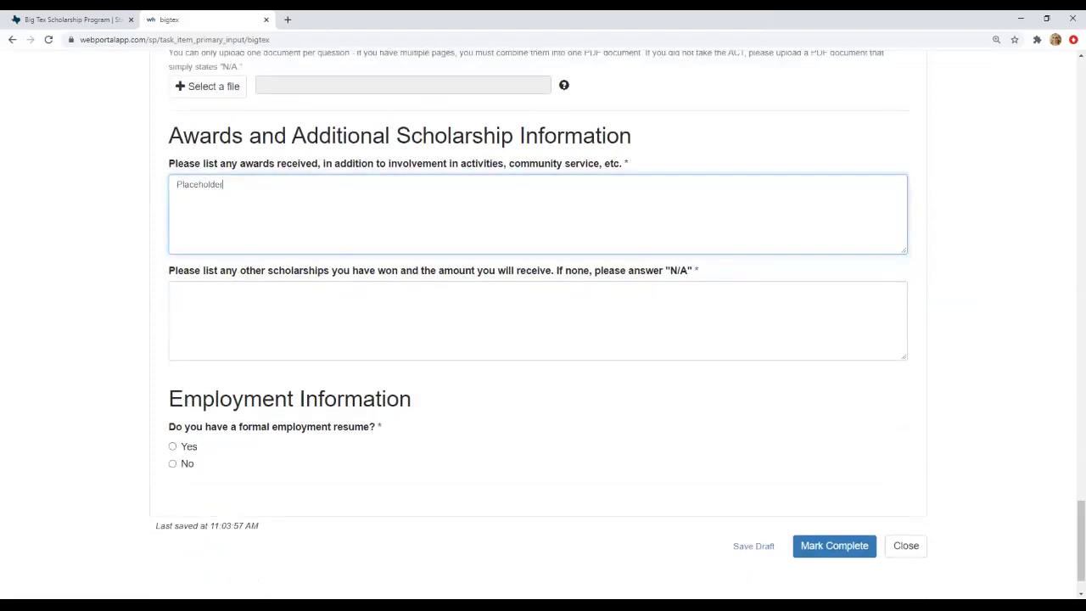
pyautogui.click(178, 291)
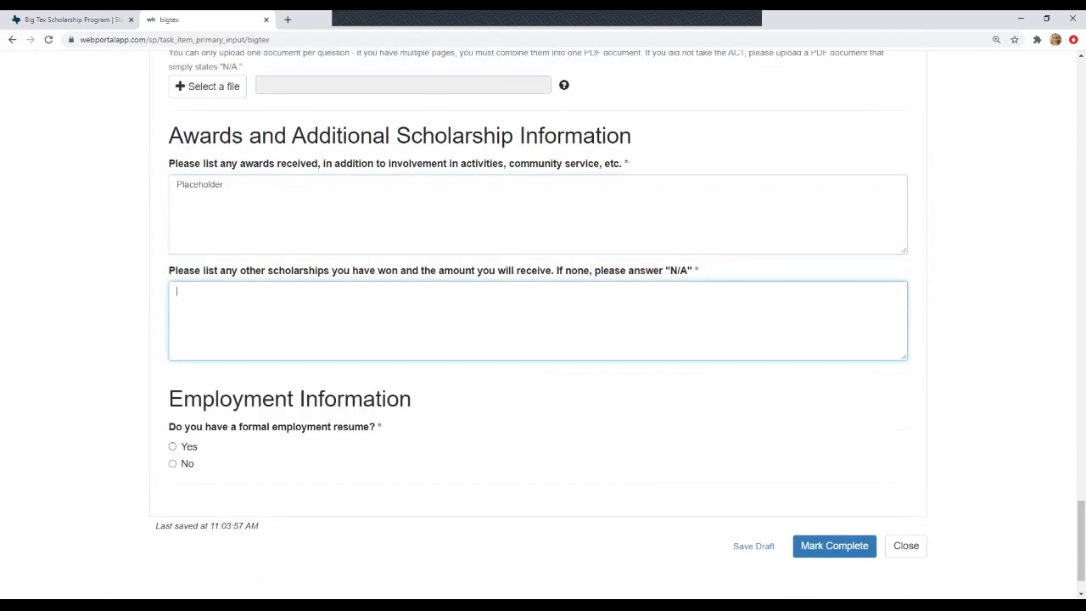
pyautogui.write('N/A')
pyautogui.press('BackSpace')
pyautogui.press('BackSpace')
pyautogui.write('Best Stu')
pyautogui.press('BackSpace')
pyautogui.write('uden')
pyautogui.write('olarship --')
pyautogui.press('BackSpace')
pyautogui.write('$')
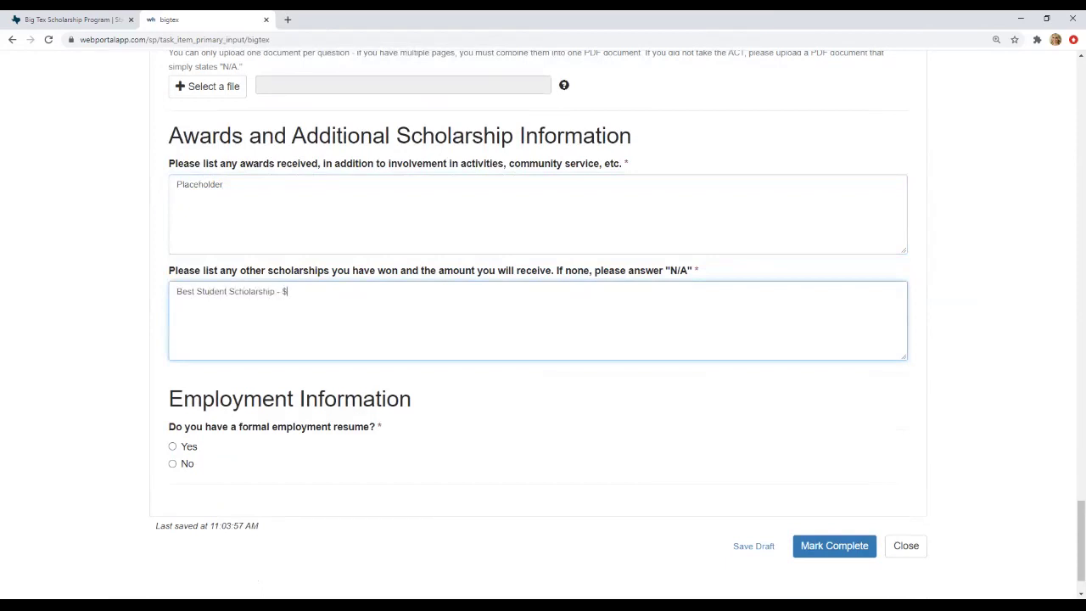
pyautogui.write('2,000/semester')
pyautogui.press('Return')
pyautogui.write('Awesome Athlete Award - ')
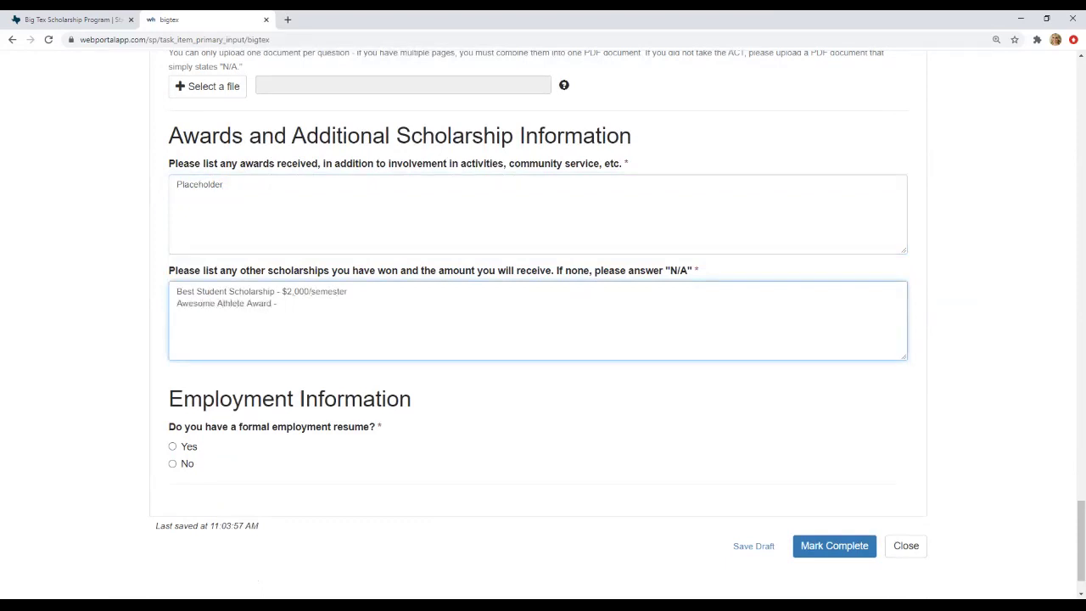
pyautogui.write('$')
pyautogui.write('6,000')
pyautogui.write('/semest')
pyautogui.press('BackSpace')
pyautogui.press('BackSpace')
pyautogui.press('BackSpace')
pyautogui.press('BackSpace')
pyautogui.press('BackSpace')
pyautogui.press('BackSpace')
pyautogui.write('total')
# - Answer No to formal resume, enter N/A for work experience, and mark the form complete
pyautogui.scroll(-1, 543, 322)
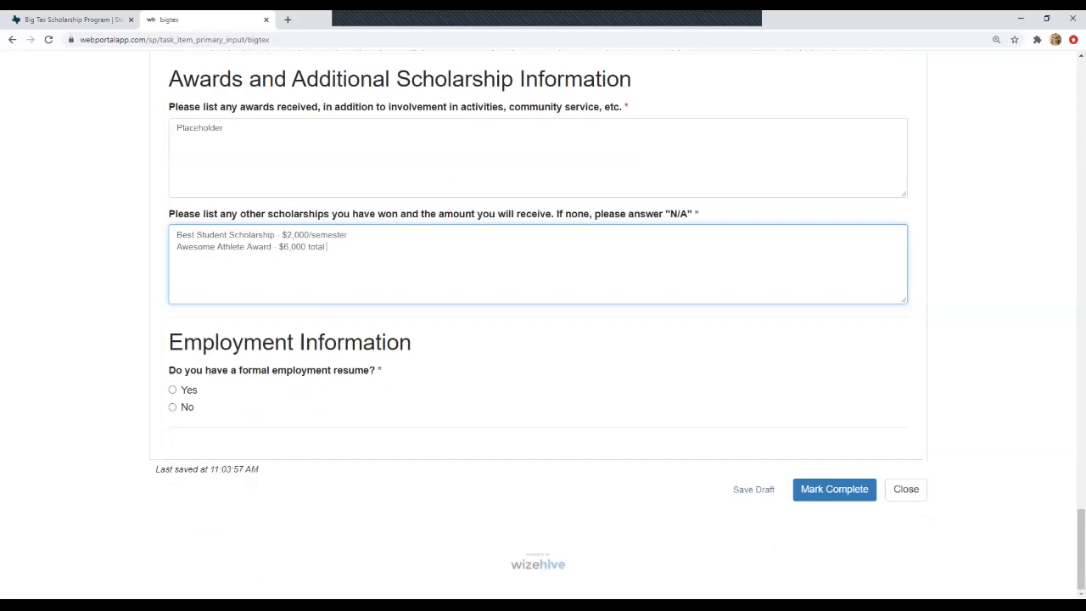
pyautogui.click(172, 390)
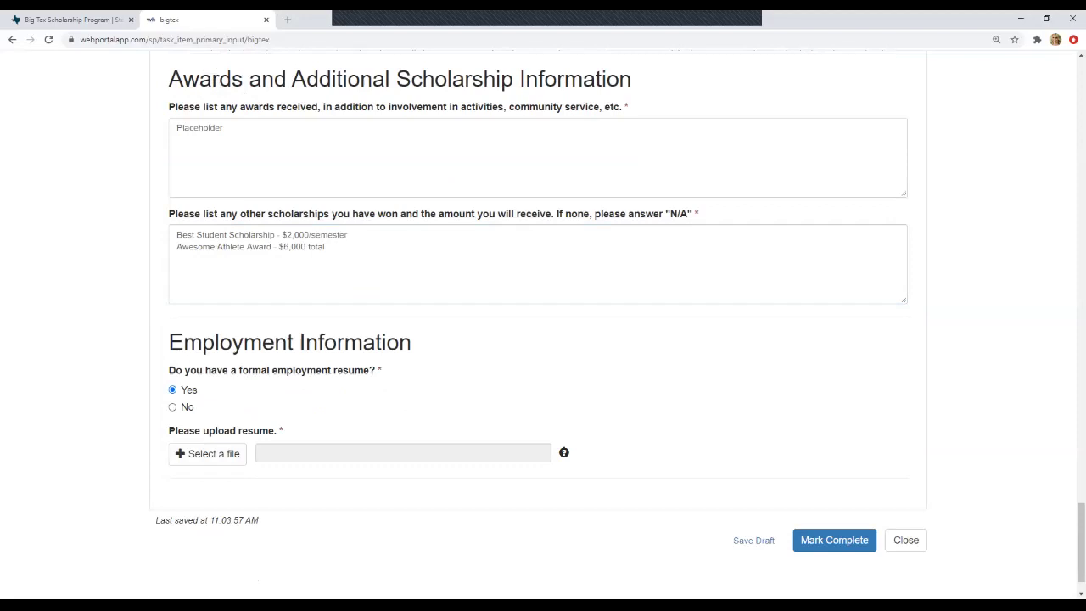
pyautogui.press('Down')
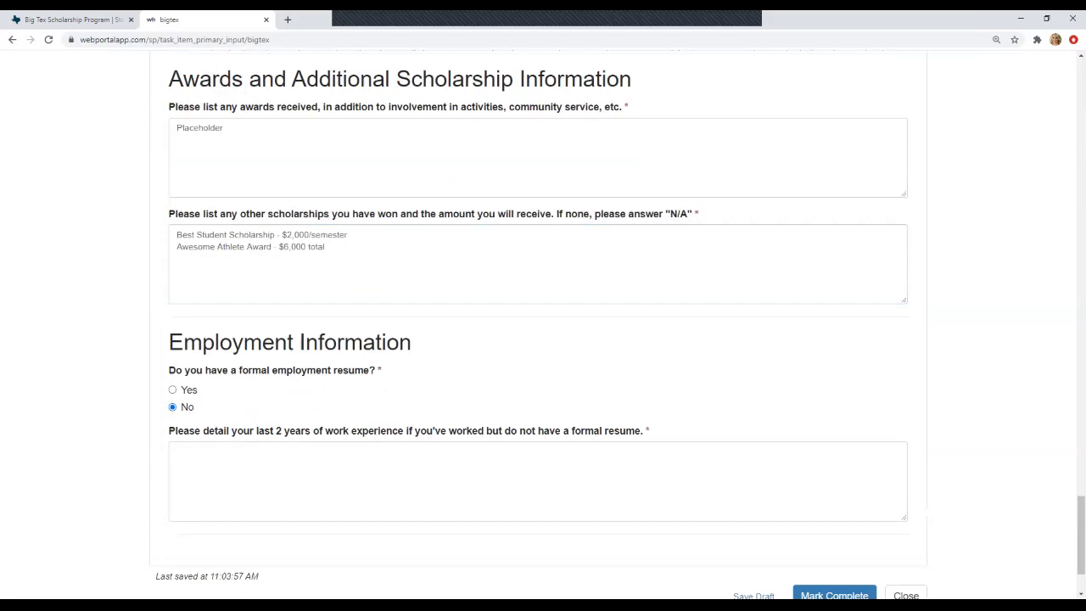
pyautogui.click(176, 451)
pyautogui.write('N/A')
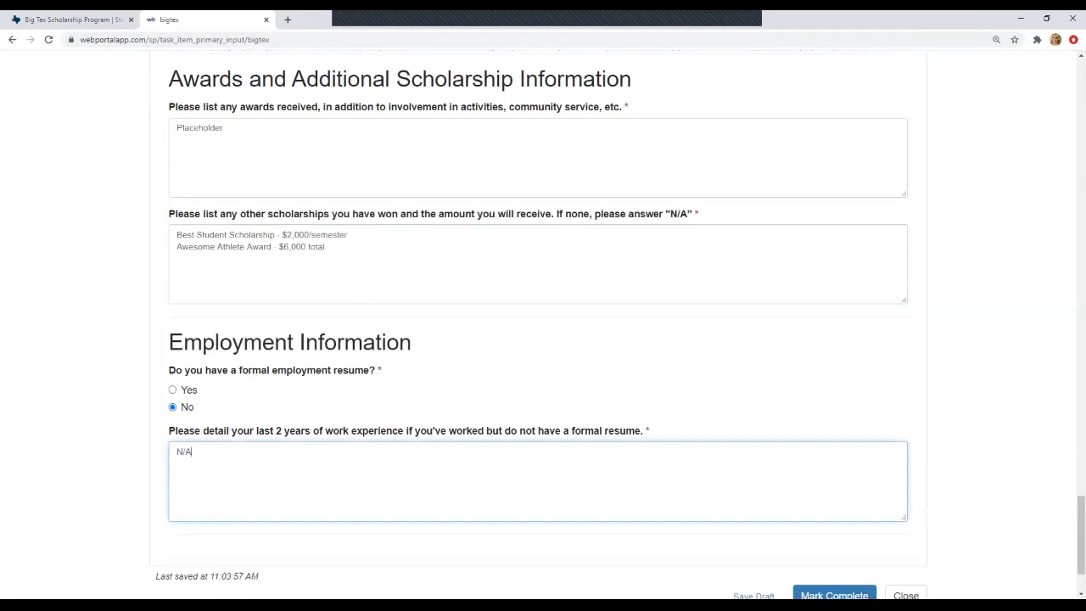
pyautogui.scroll(-1, 538, 322)
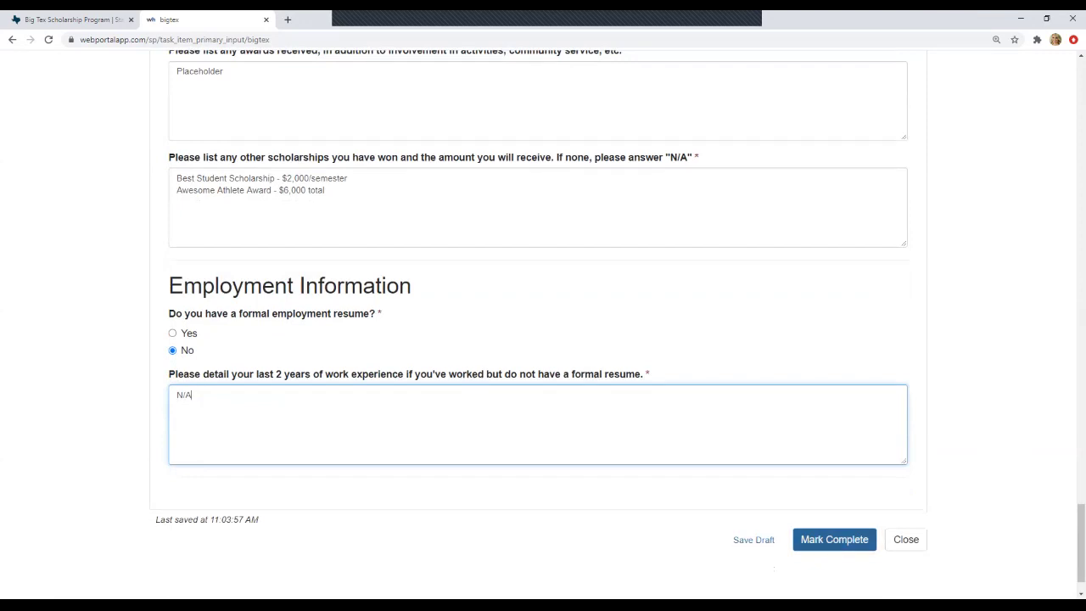
pyautogui.click(834, 540)
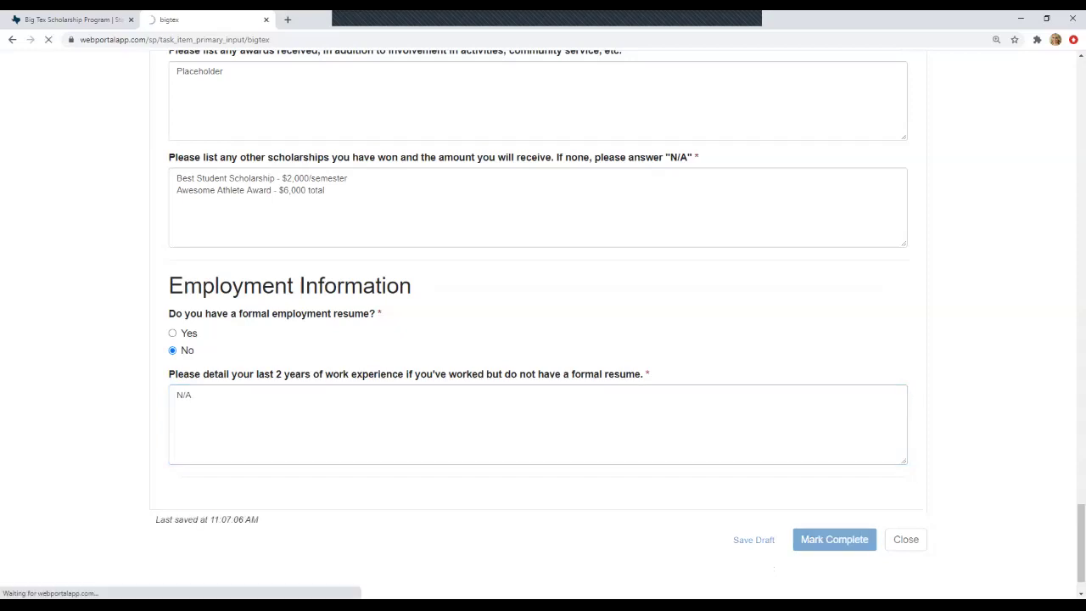
# - Reopen the completed application, change the class rank to 20, and save the changes
pyautogui.scroll(-2, 543, 340)
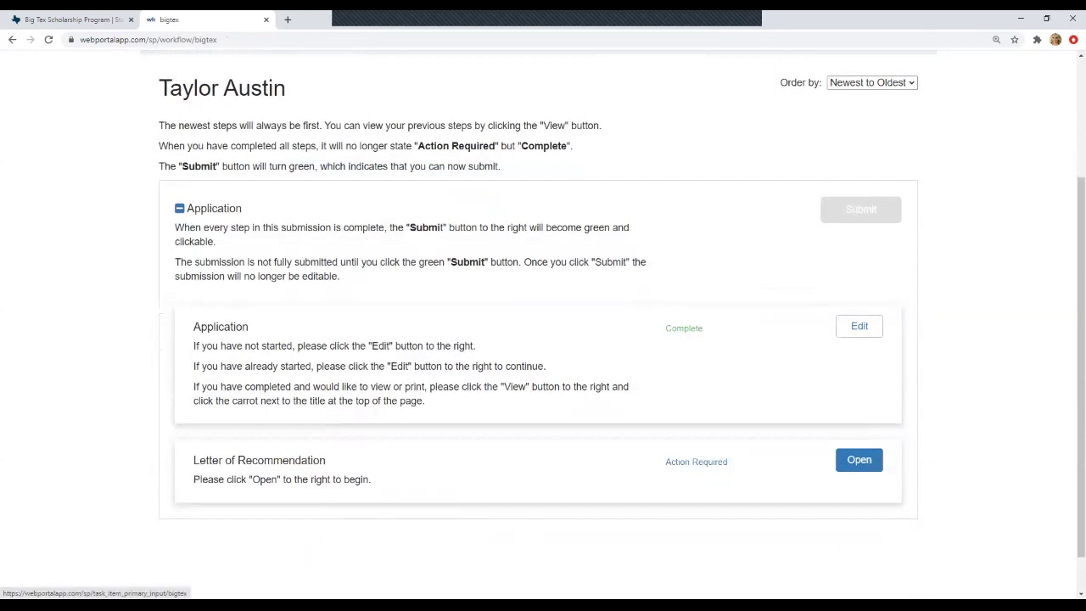
pyautogui.click(869, 327)
pyautogui.scroll(-20, 543, 340)
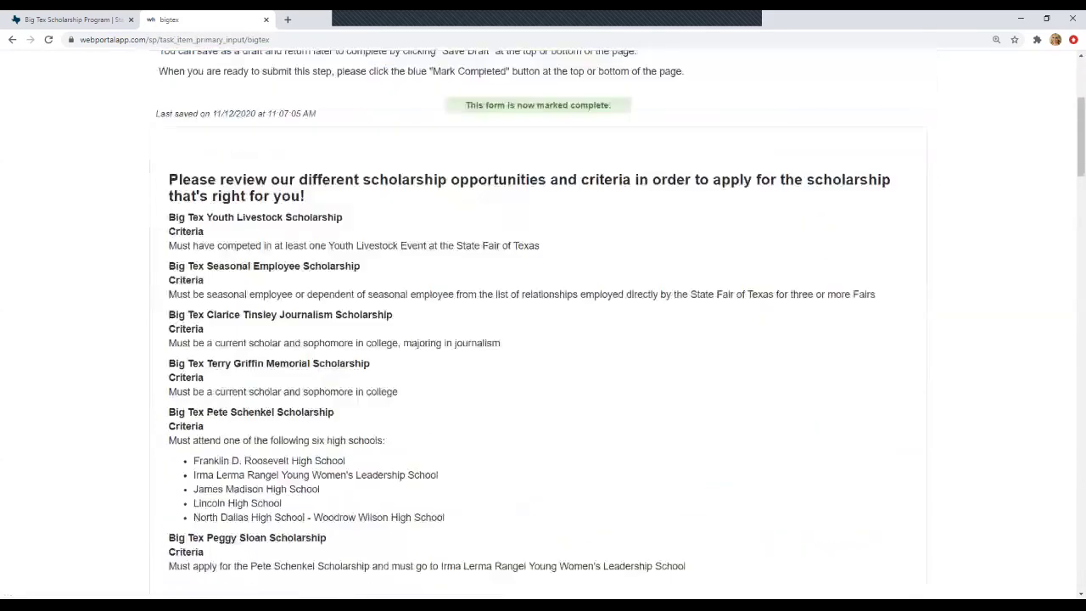
pyautogui.scroll(-5, 543, 340)
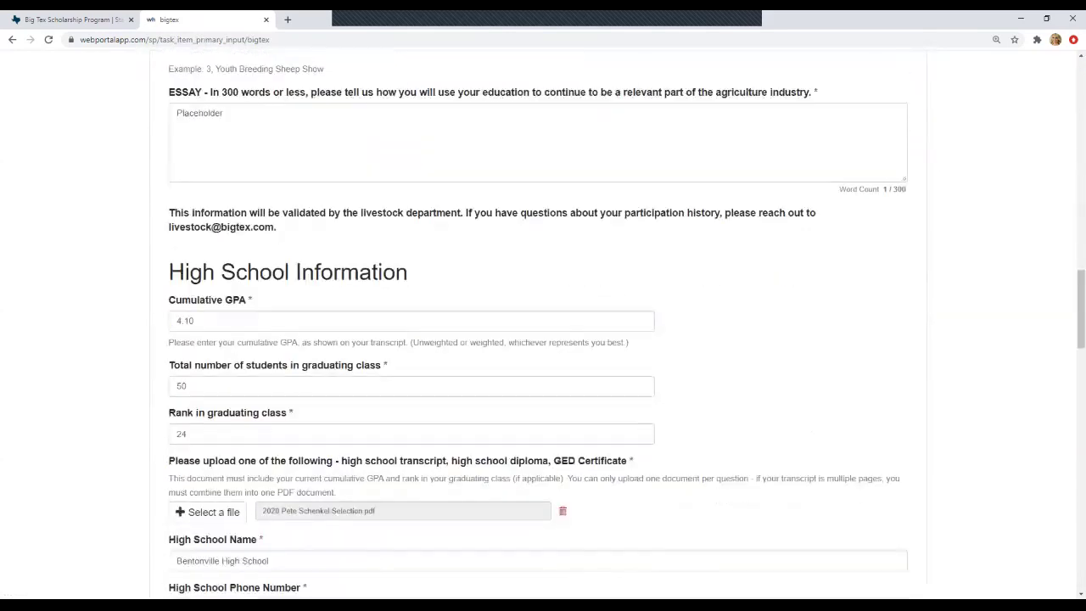
pyautogui.click(187, 320)
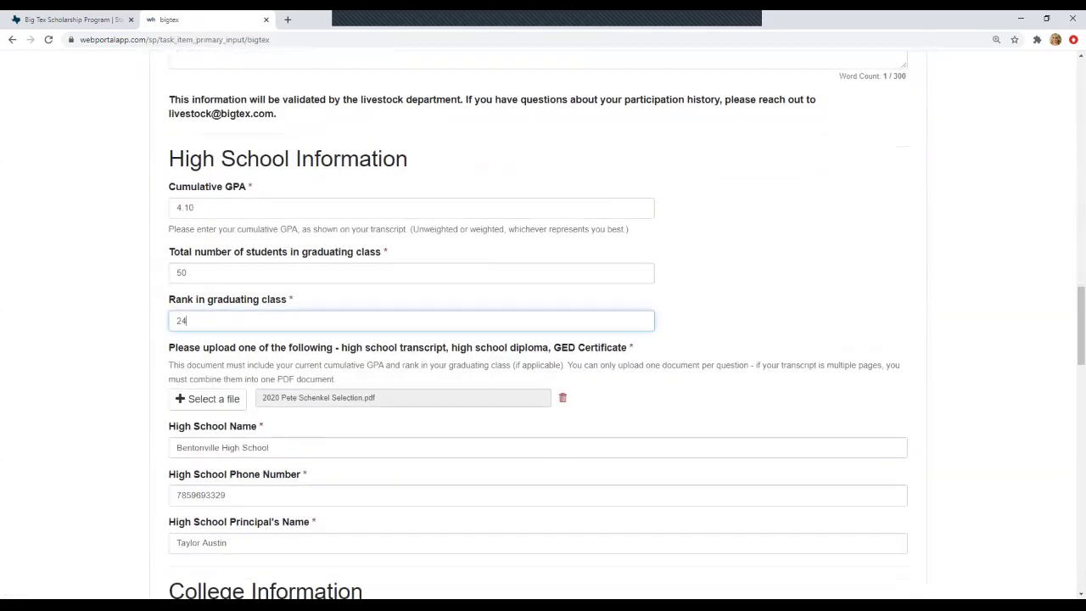
pyautogui.press('BackSpace')
pyautogui.write('20')
pyautogui.scroll(-20, 543, 340)
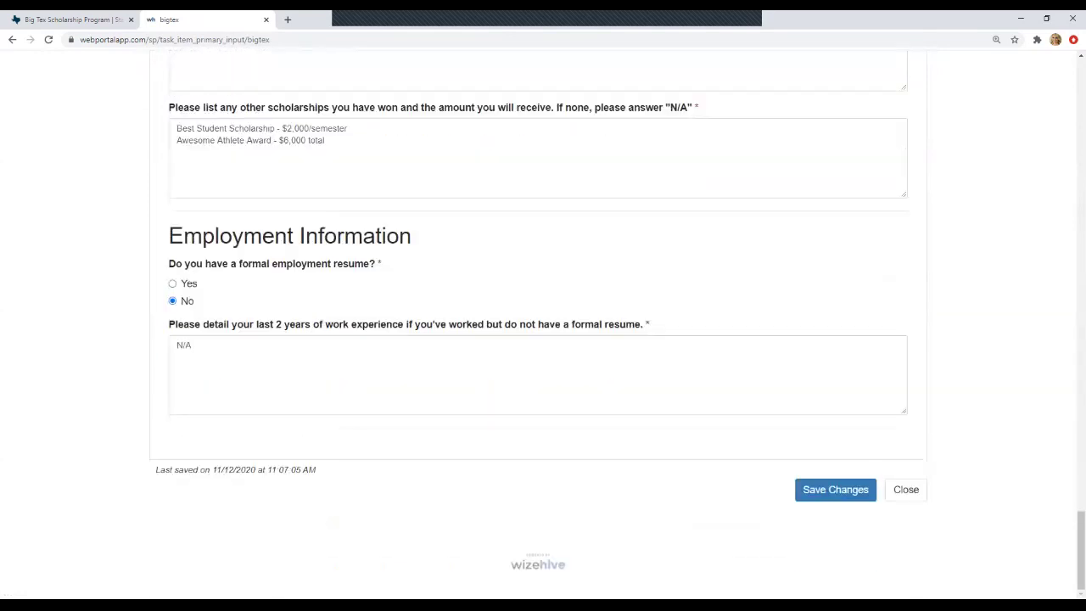
pyautogui.click(835, 490)
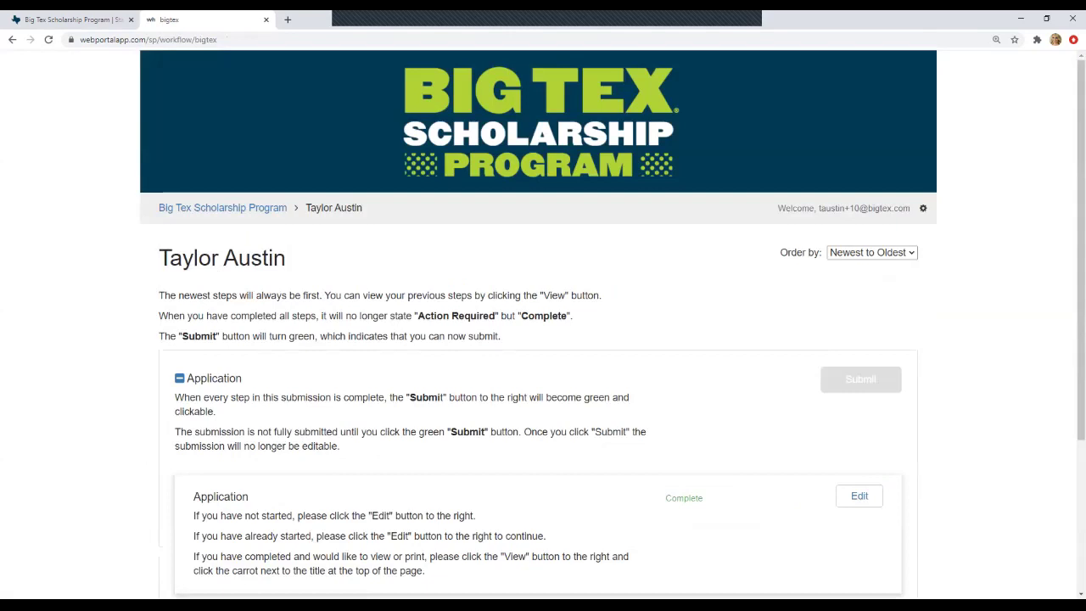
# - Open the Letter of Recommendation step and start a new request
pyautogui.scroll(-2, 543, 339)
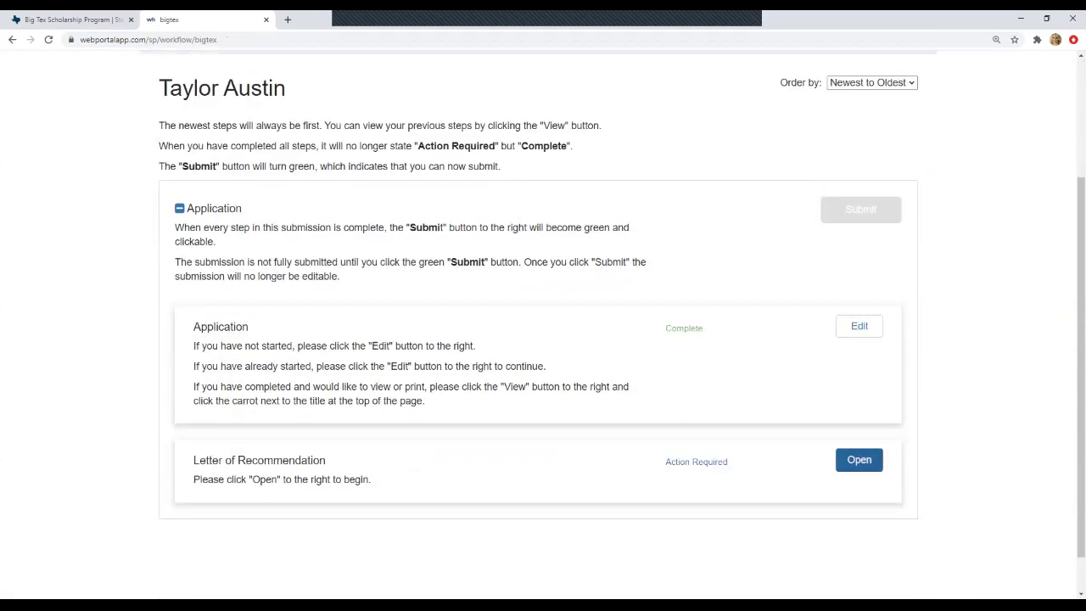
pyautogui.click(859, 459)
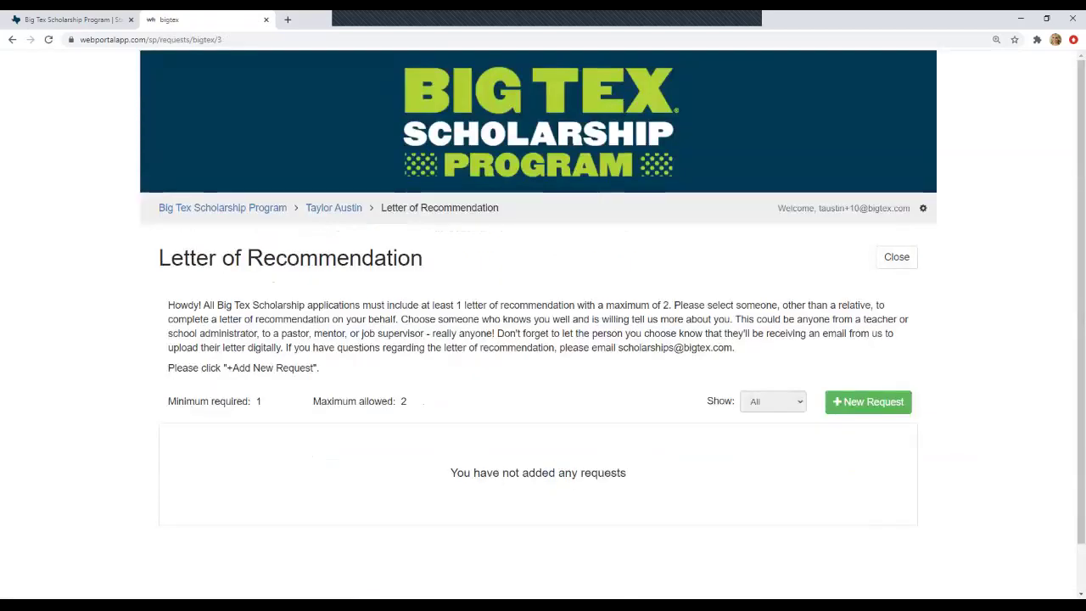
pyautogui.scroll(-1, 543, 340)
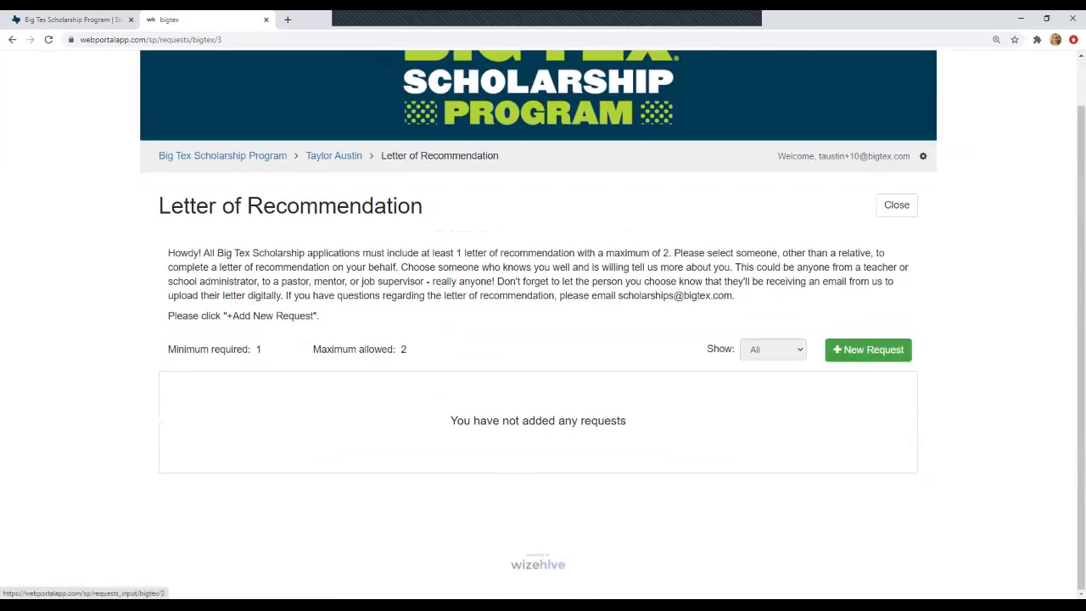
pyautogui.click(868, 350)
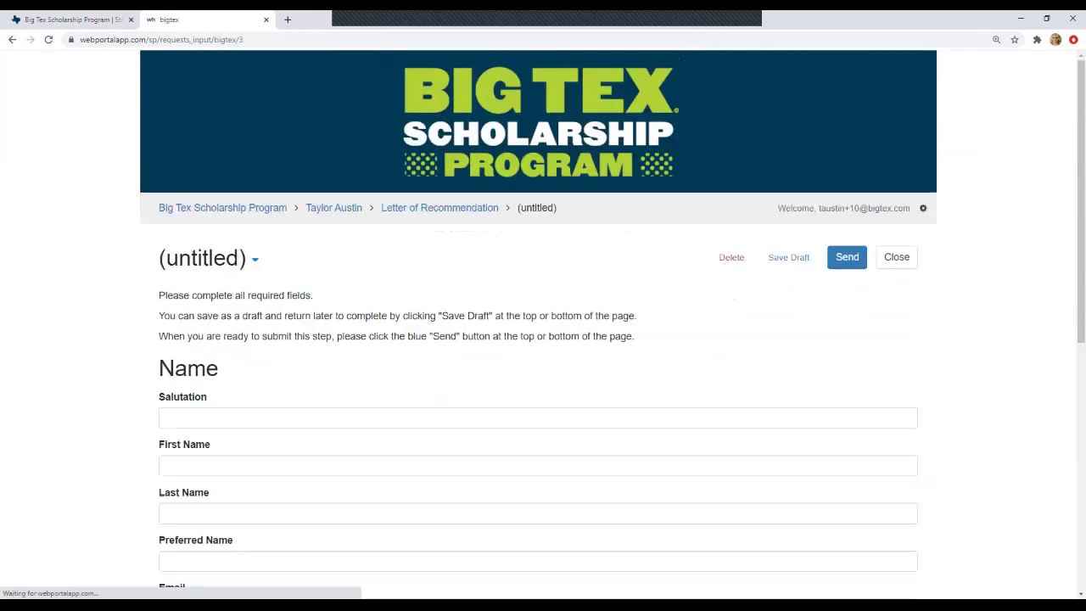
# - Enter salutation Mrs. and the recommender's first and last name
pyautogui.click(167, 362)
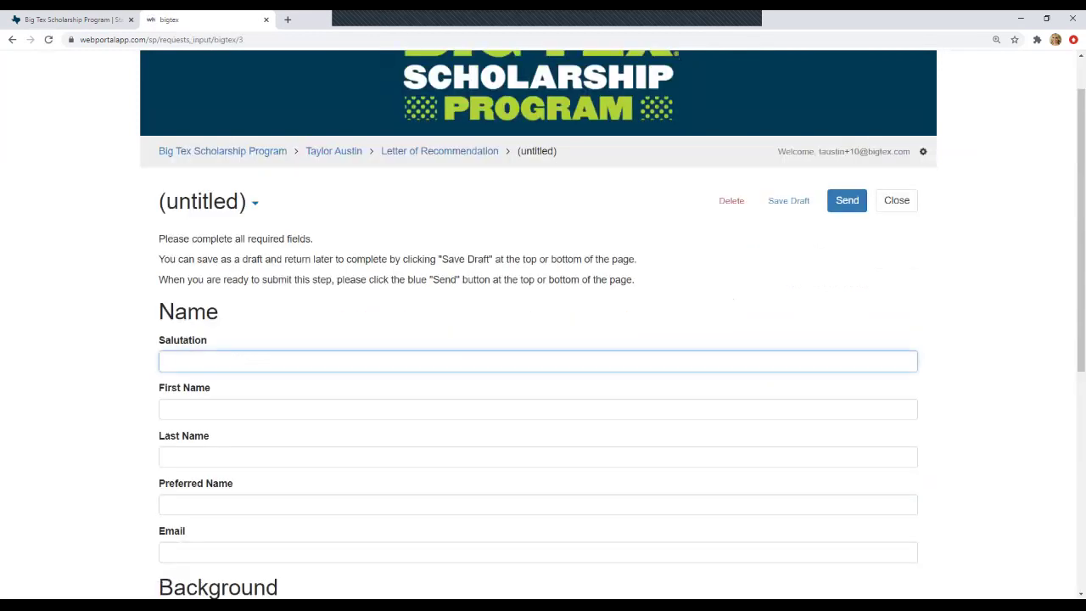
pyautogui.write('Mrs.')
pyautogui.press('Tab')
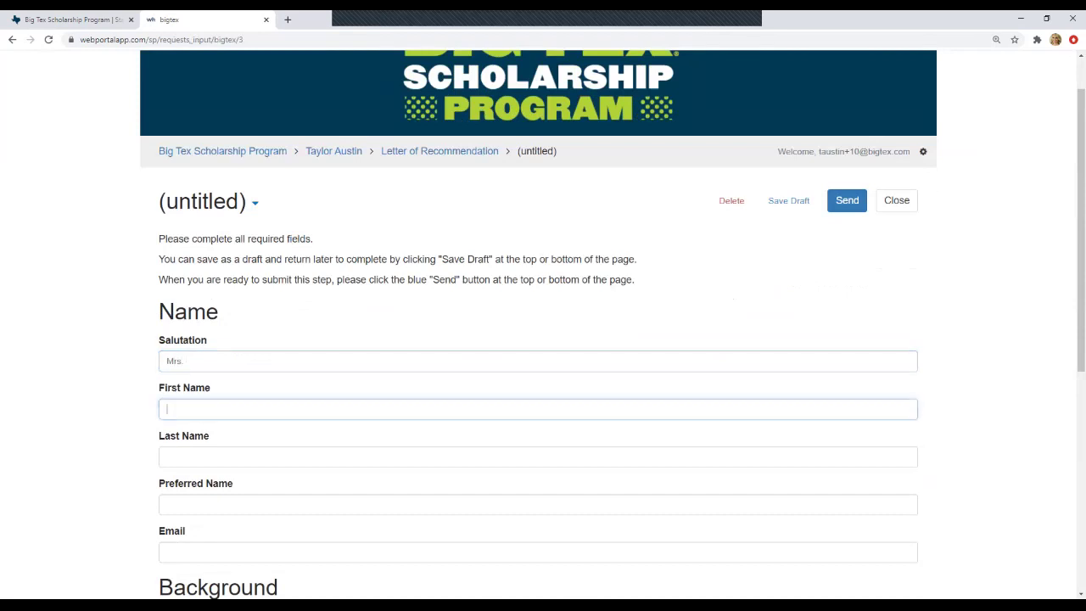
pyautogui.scroll(-2, 543, 340)
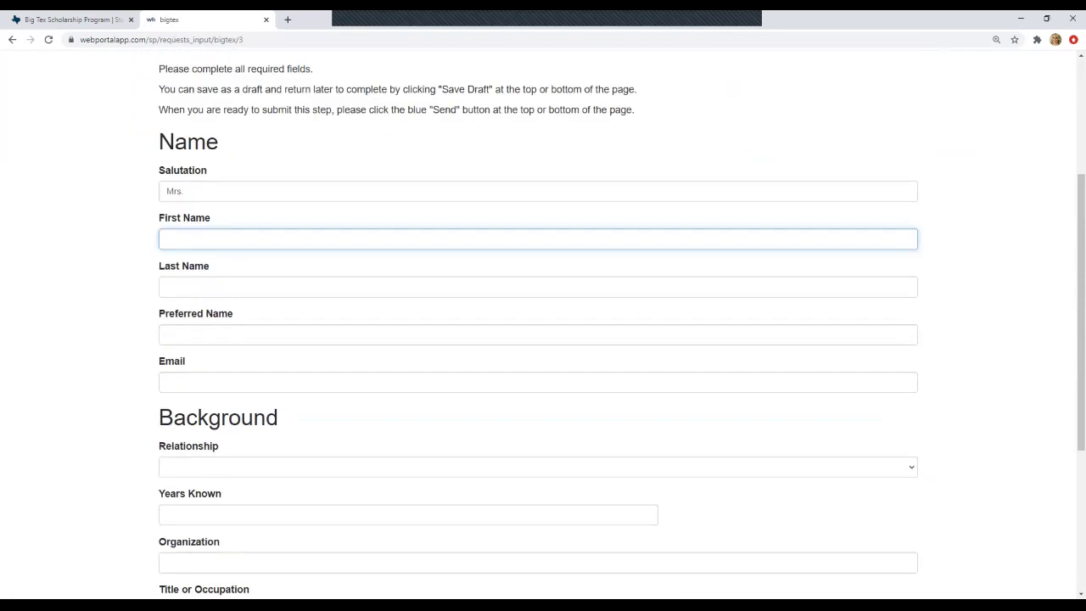
pyautogui.click(167, 287)
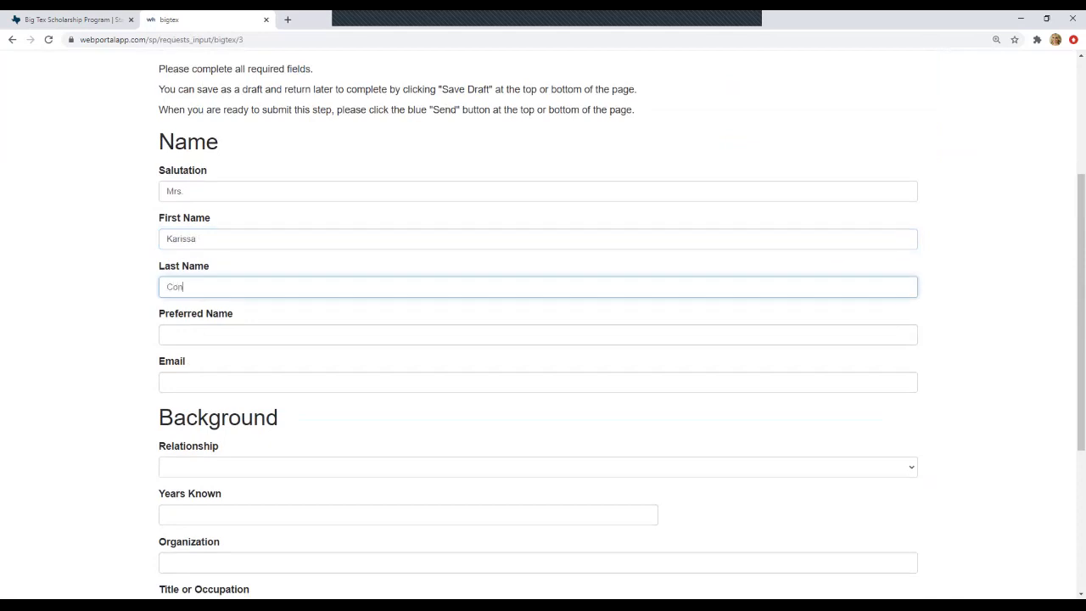
pyautogui.press('Tab')
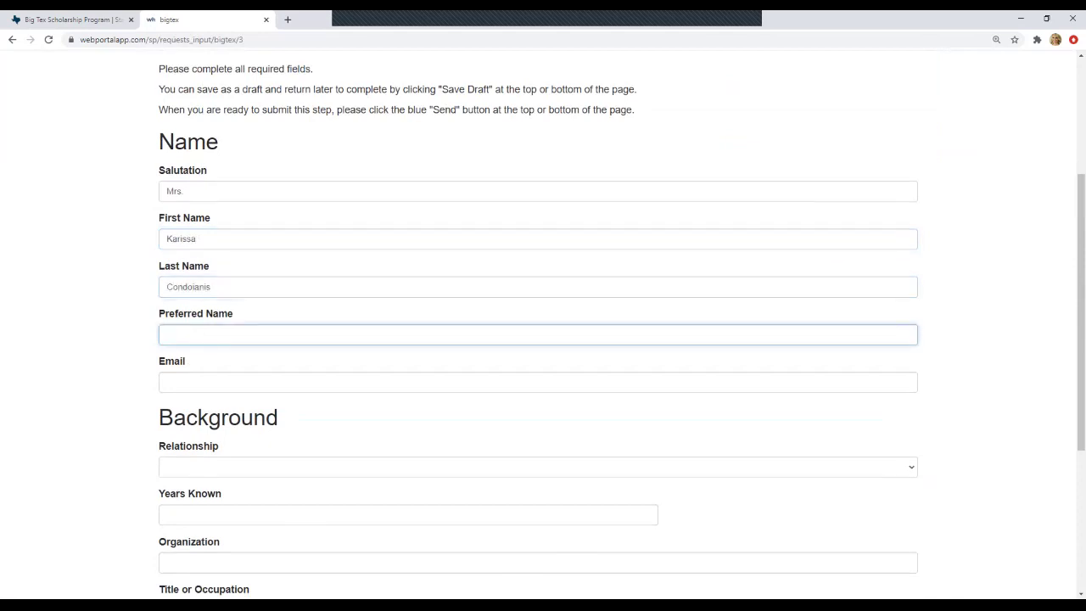
pyautogui.click(168, 383)
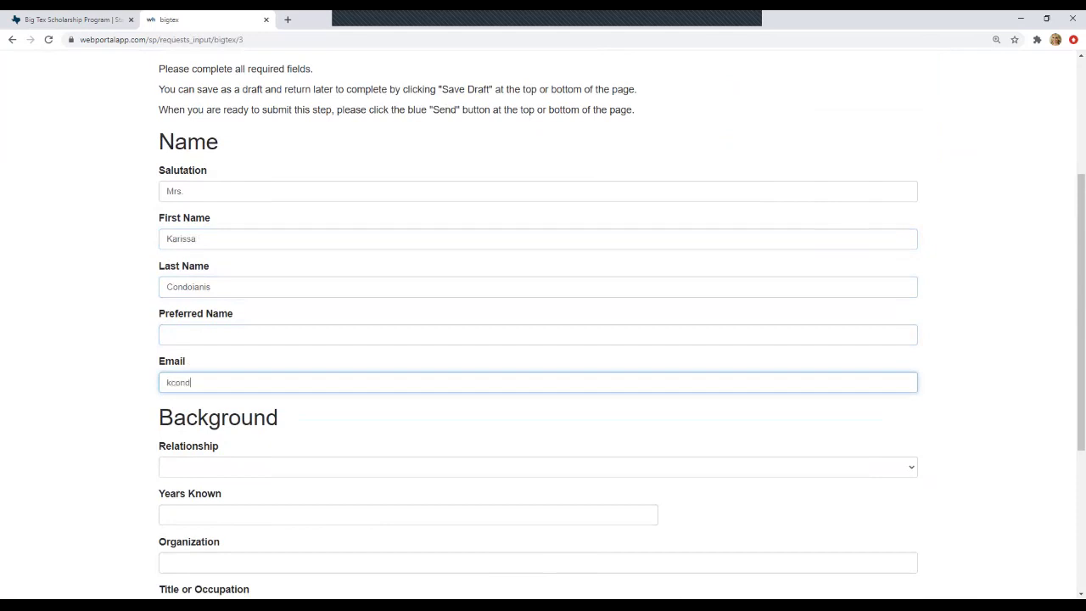
pyautogui.press('Tab')
pyautogui.click(222, 382)
pyautogui.write('@')
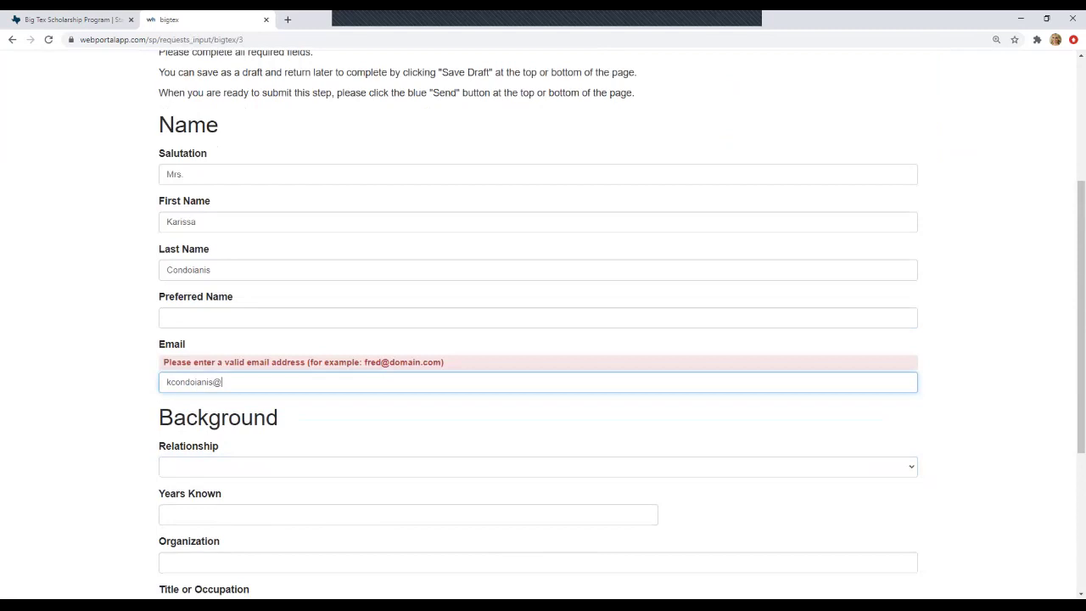
pyautogui.write('bigtex.com')
pyautogui.scroll(-1, 543, 322)
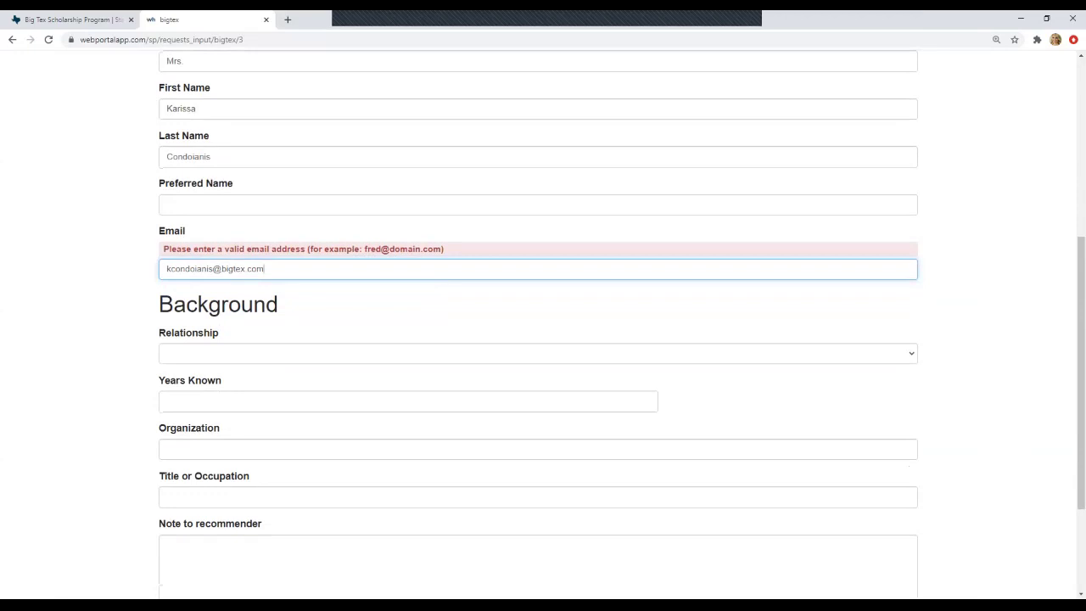
# - Set the recommender's relationship to Supervisor
pyautogui.click(538, 353)
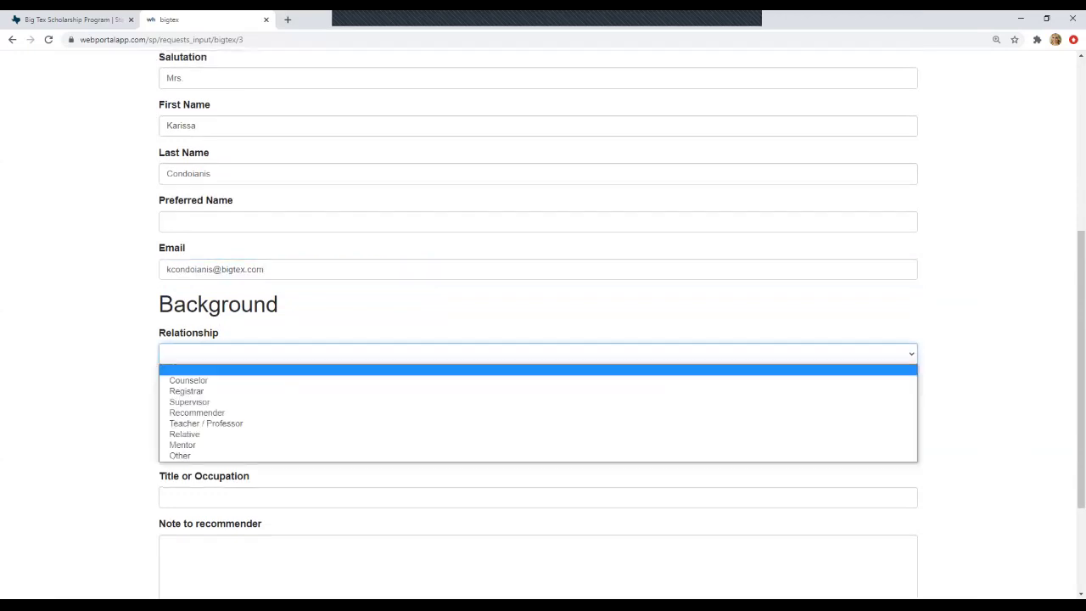
pyautogui.press('Return')
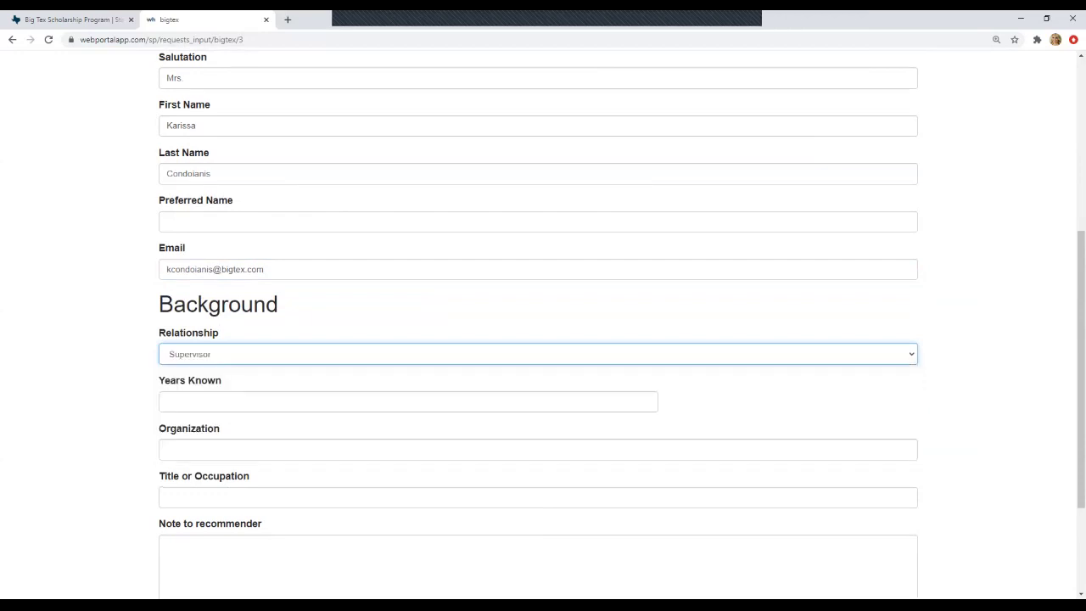
pyautogui.scroll(-1, 543, 322)
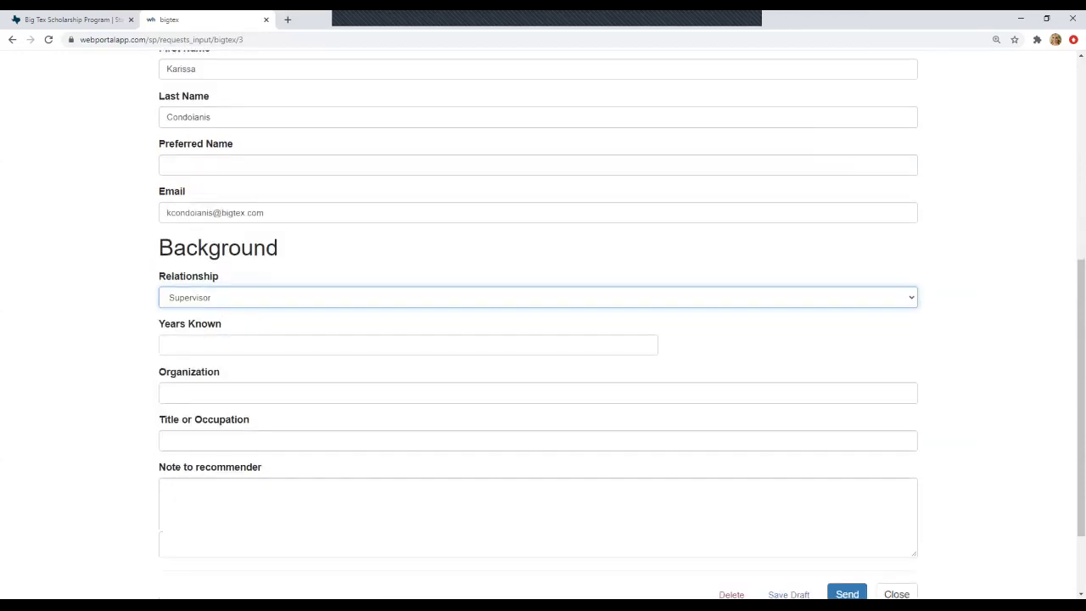
pyautogui.press('space')
pyautogui.press('Up')
pyautogui.press('Up')
pyautogui.press('Up')
pyautogui.press('Down')
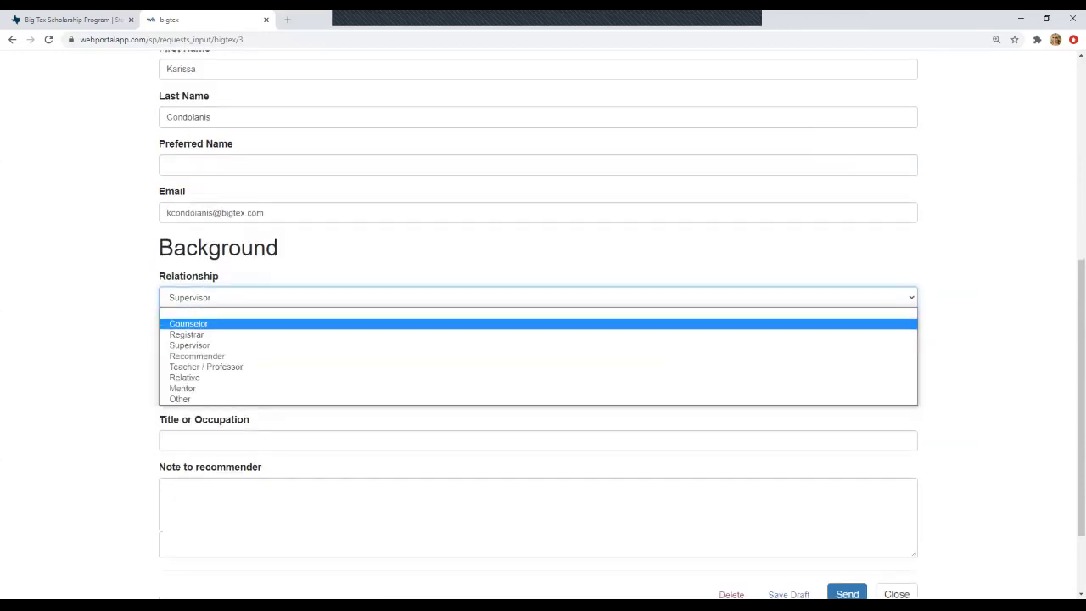
pyautogui.press('Down')
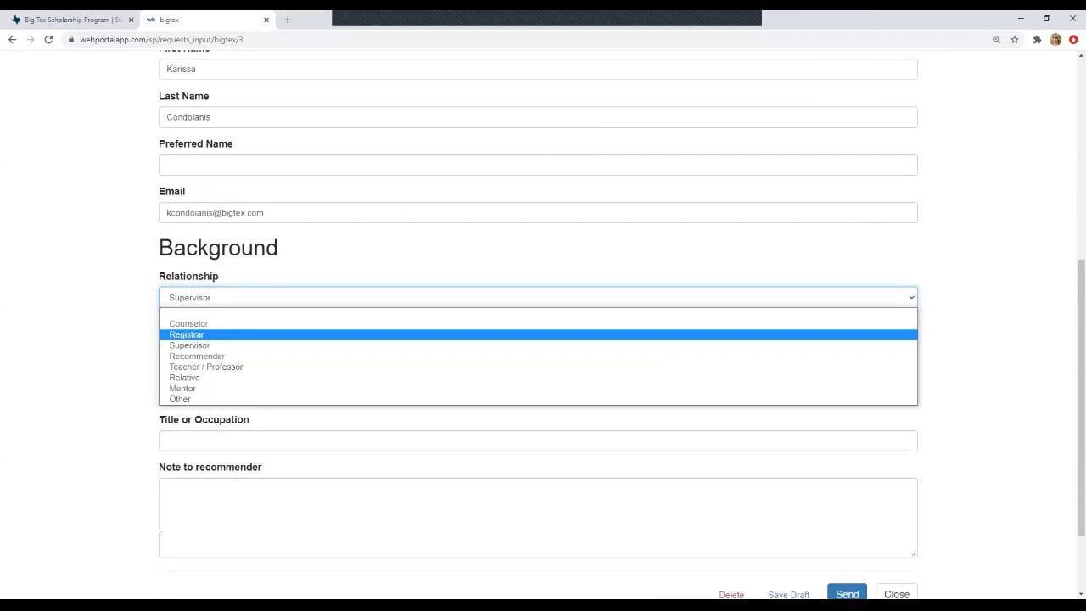
pyautogui.press('Up')
pyautogui.press('Escape')
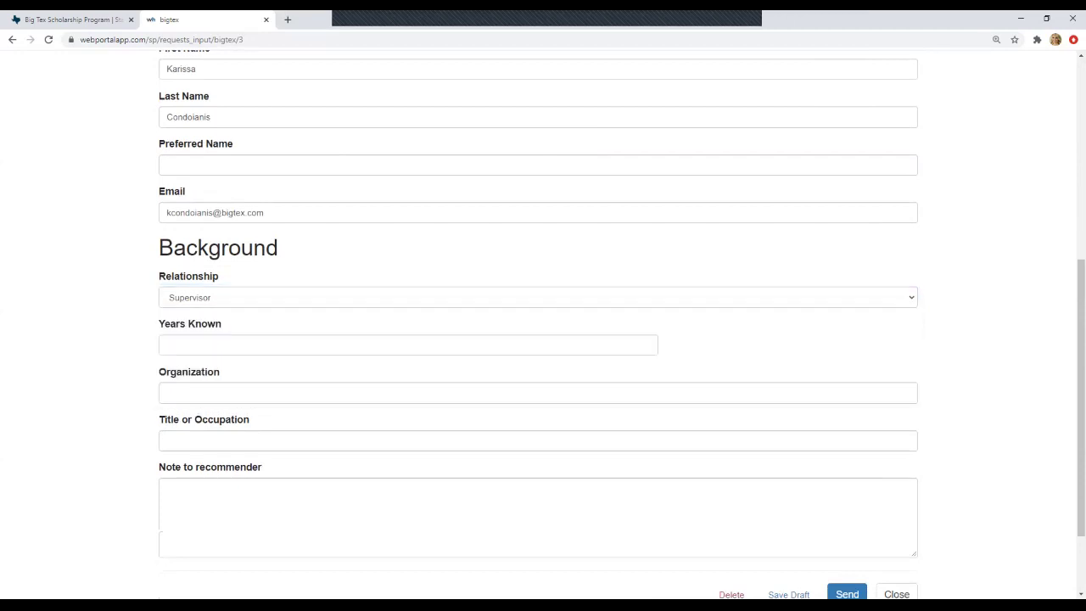
pyautogui.press('Tab')
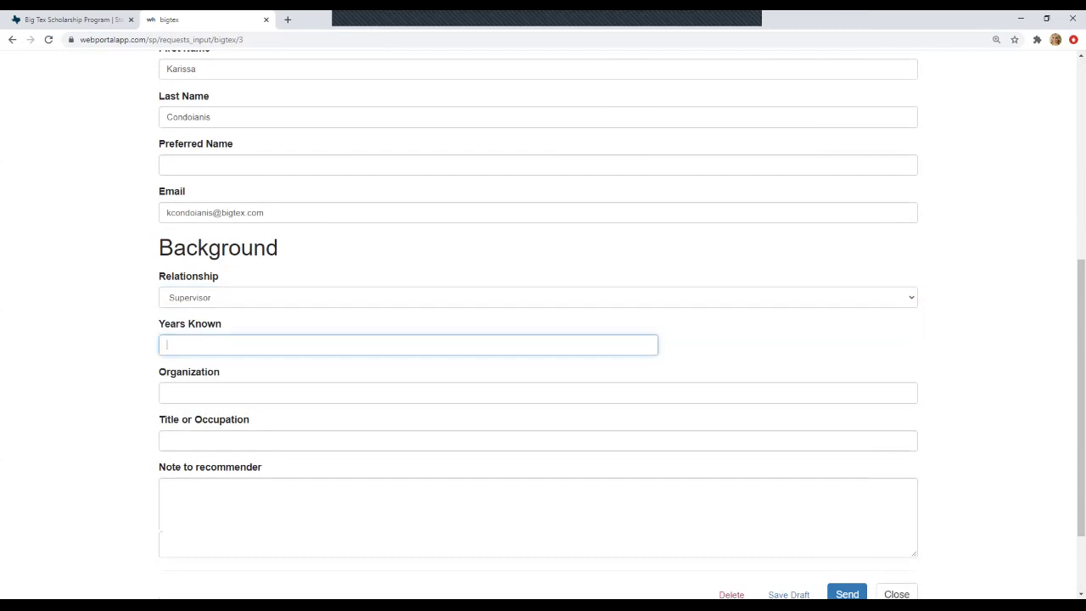
# - Enter 4 years known, organization State Fair of Texas, and title SVP of Public Relations
pyautogui.write('4')
pyautogui.press('Tab')
pyautogui.write('State Fair')
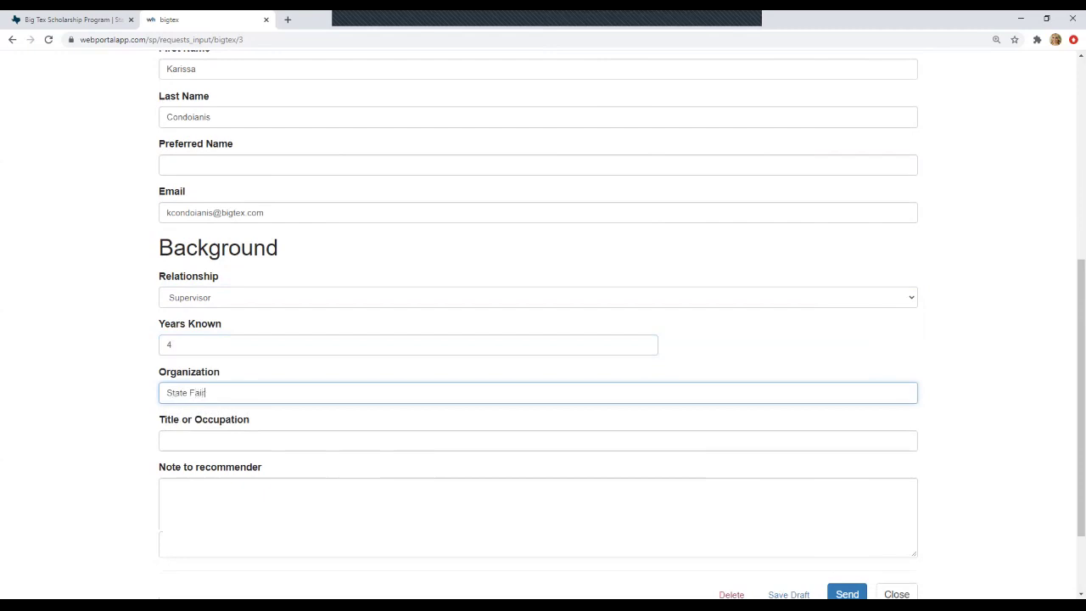
pyautogui.write(' of Texas')
pyautogui.press('Tab')
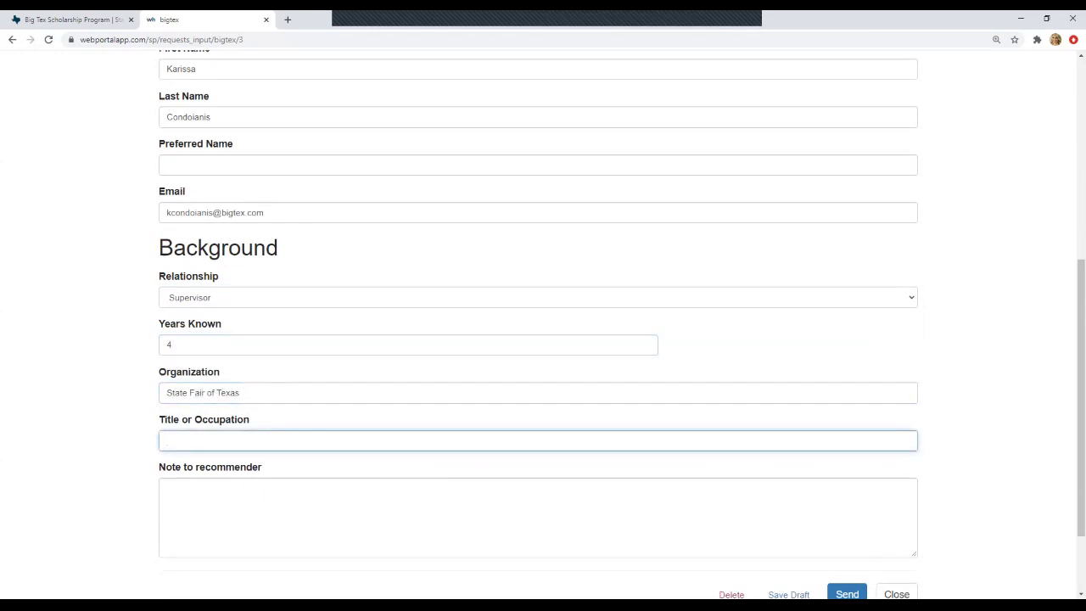
pyautogui.write('SVP of Public Relations')
pyautogui.press('Tab')
# - Write a note greeting the recommender, requesting the letter before February 1, thanking them and signing off
pyautogui.scroll(-1, 543, 340)
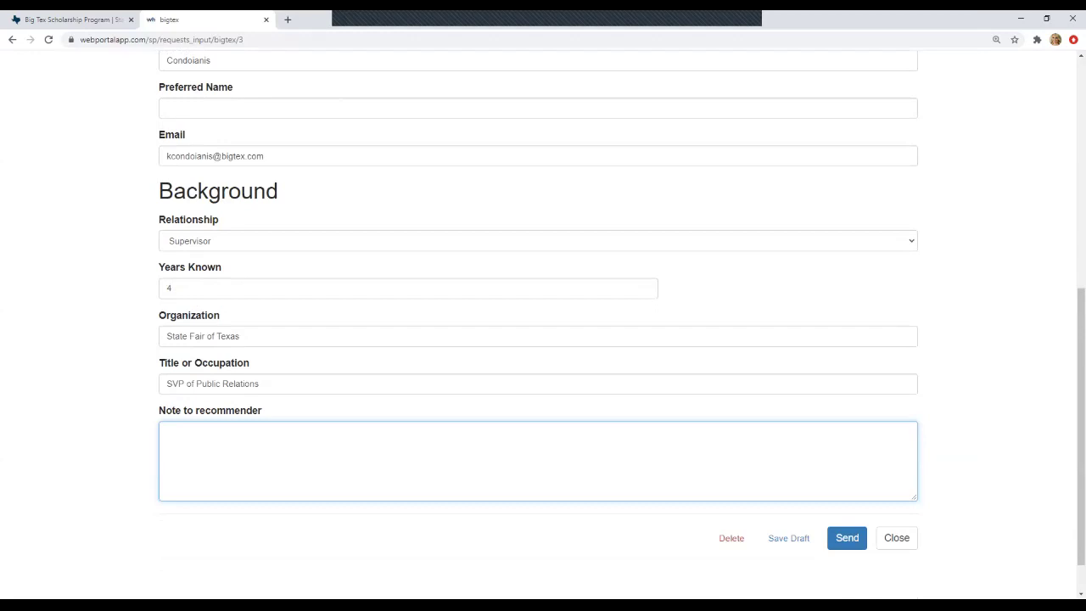
pyautogui.write('Hi Karissa,')
pyautogui.press('Return')
pyautogui.press('Return')
pyautogui.write('I mentioned sending you thi')
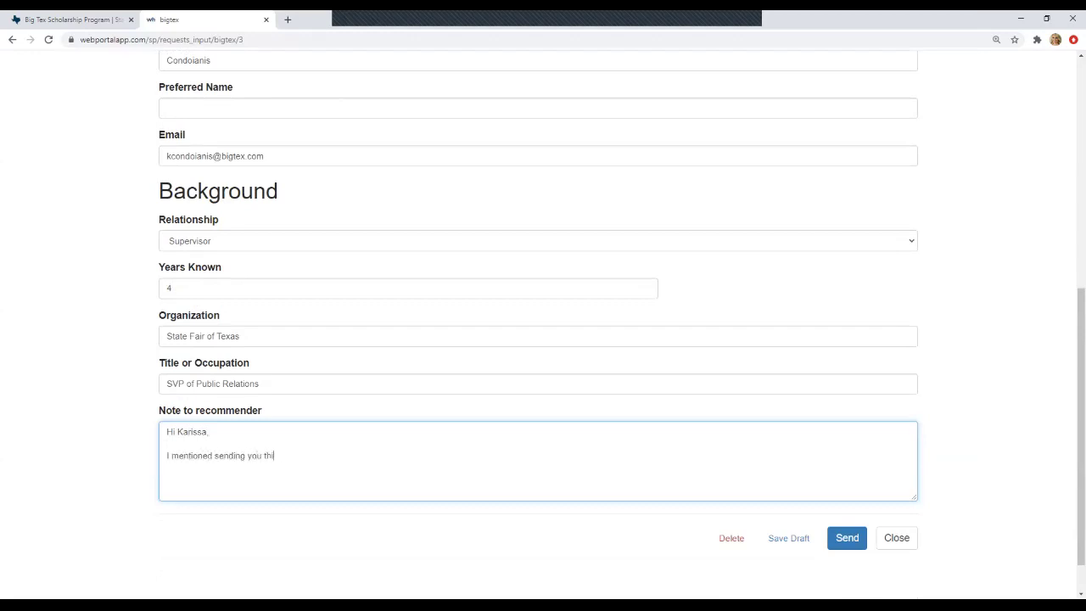
pyautogui.write('s recommendation letter, would you mi')
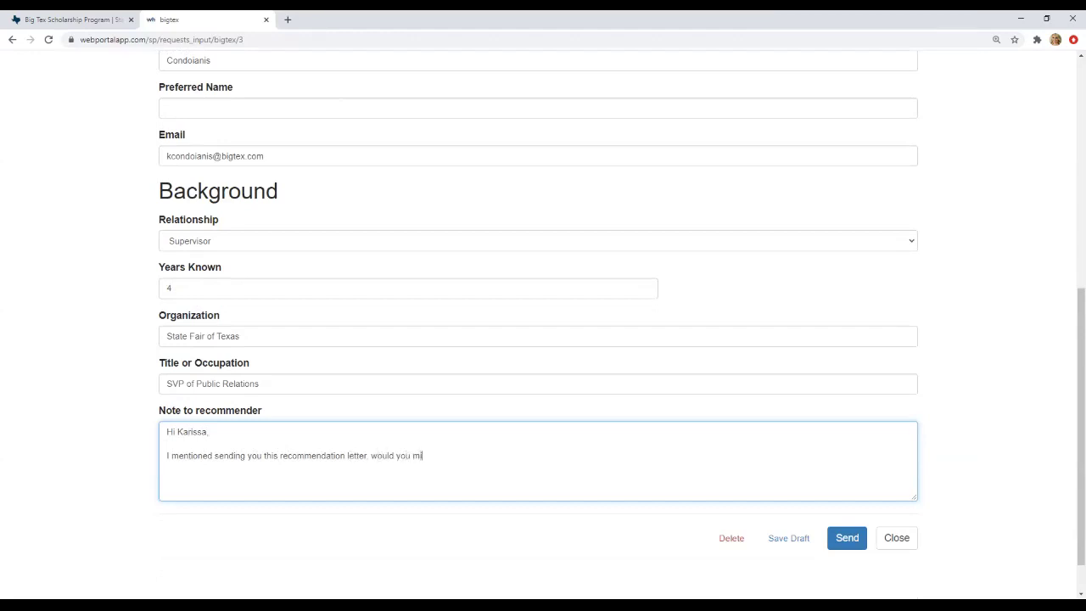
pyautogui.write('nd filling it out for me before ')
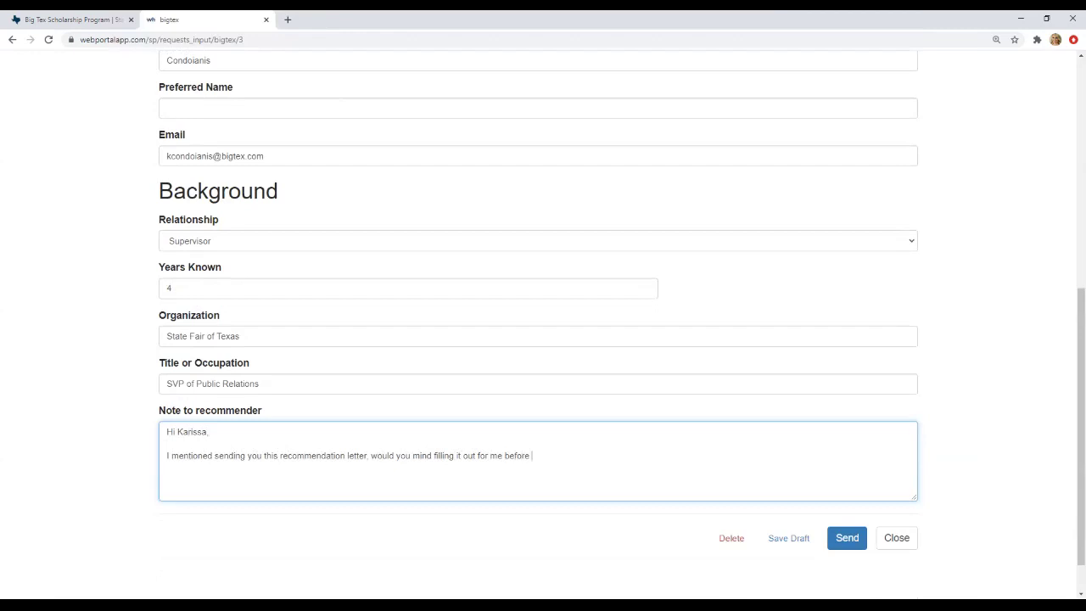
pyautogui.write('February 1?  ')
pyautogui.write('Thank you so much')
pyautogui.write(', I really aprpecai')
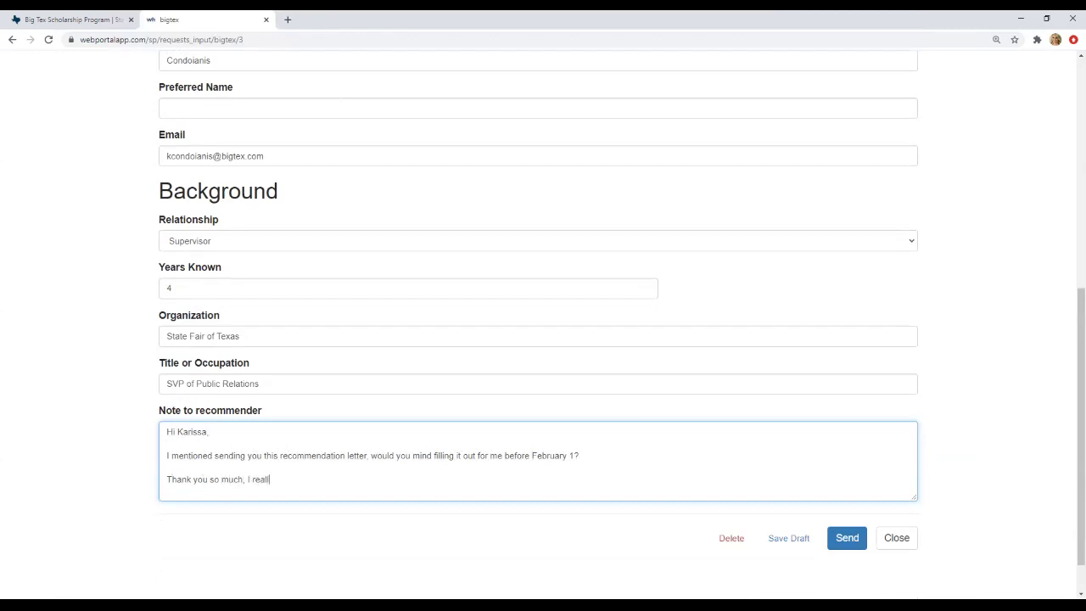
pyautogui.press('BackSpace')
pyautogui.press('BackSpace')
pyautogui.press('BackSpace')
pyautogui.press('BackSpace')
pyautogui.press('BackSpace')
pyautogui.write('preciat')
pyautogui.press('BackSpace')
pyautogui.press('BackSpace')
pyautogui.write('ate it! ')
pyautogui.write('Taylor')
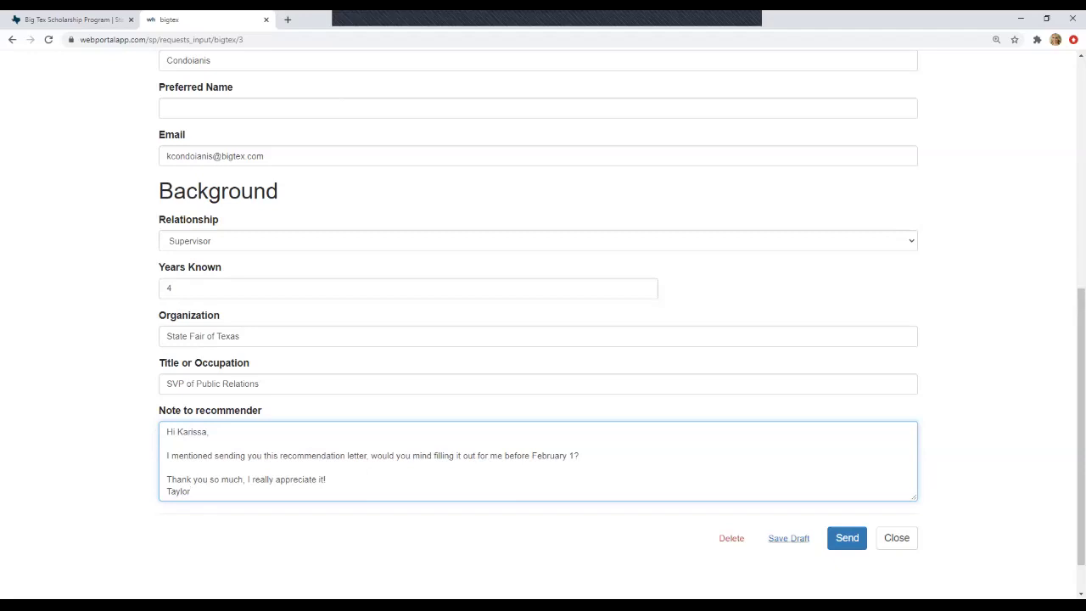
# - Send the recommendation request, review the sent note, and return to the request list
pyautogui.scroll(3, 543, 339)
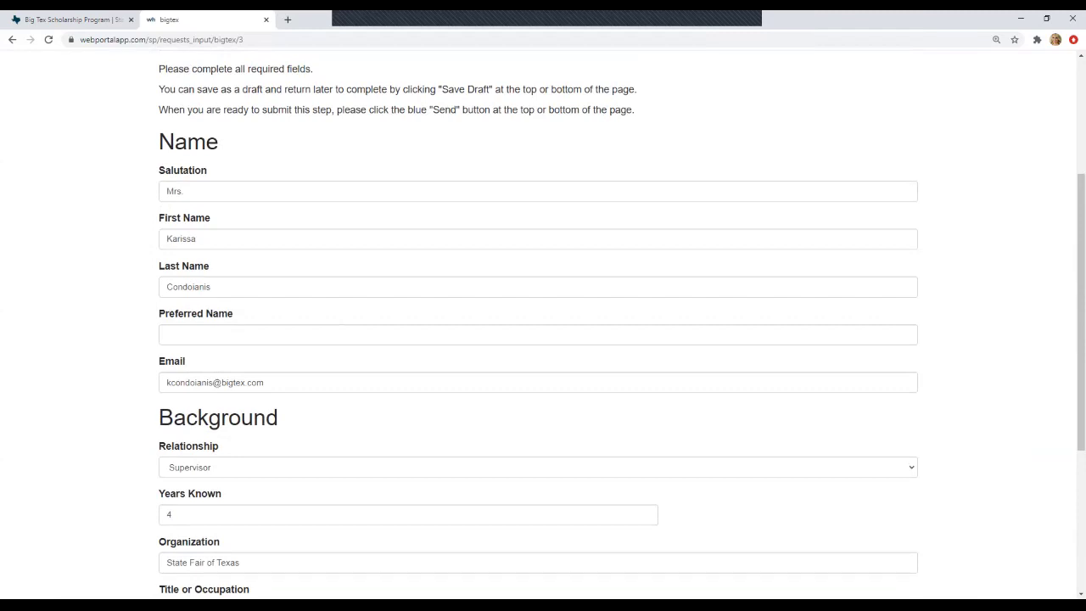
pyautogui.scroll(-3, 543, 340)
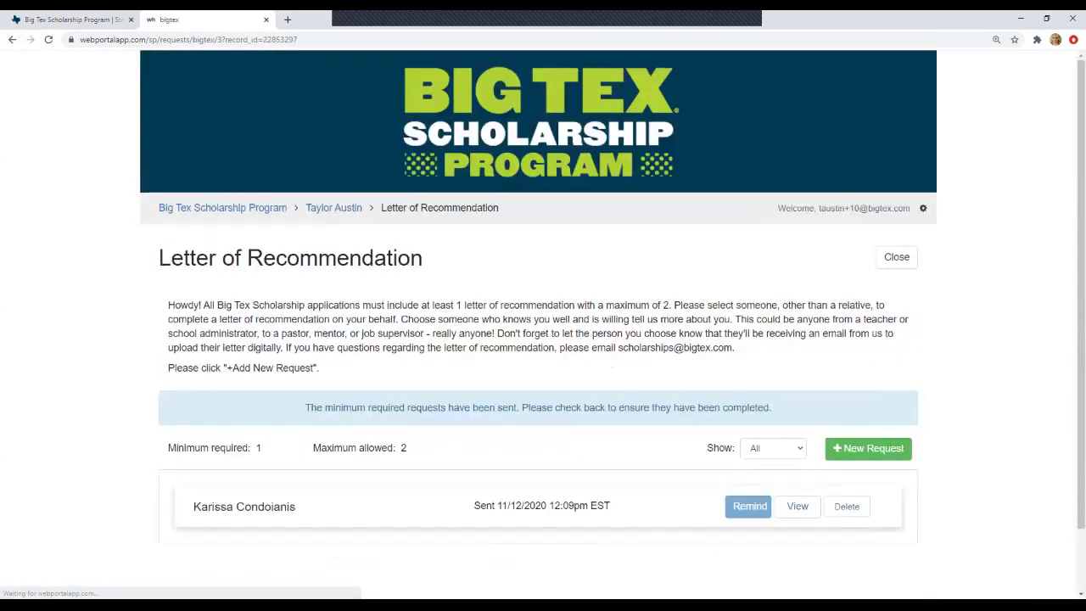
pyautogui.scroll(-1, 543, 339)
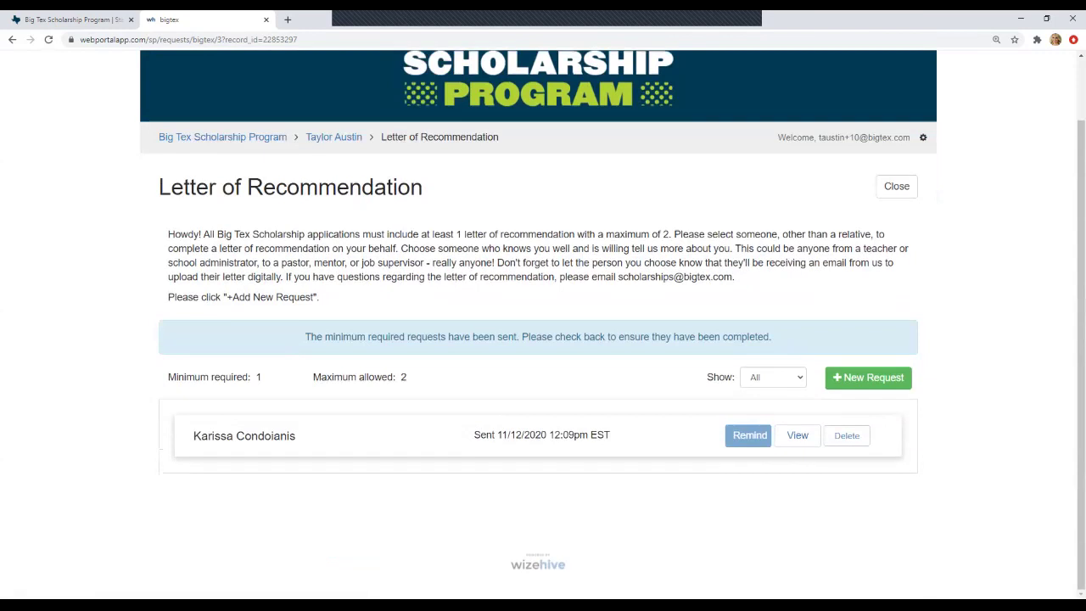
pyautogui.moveTo(473, 435); pyautogui.dragTo(588, 434)
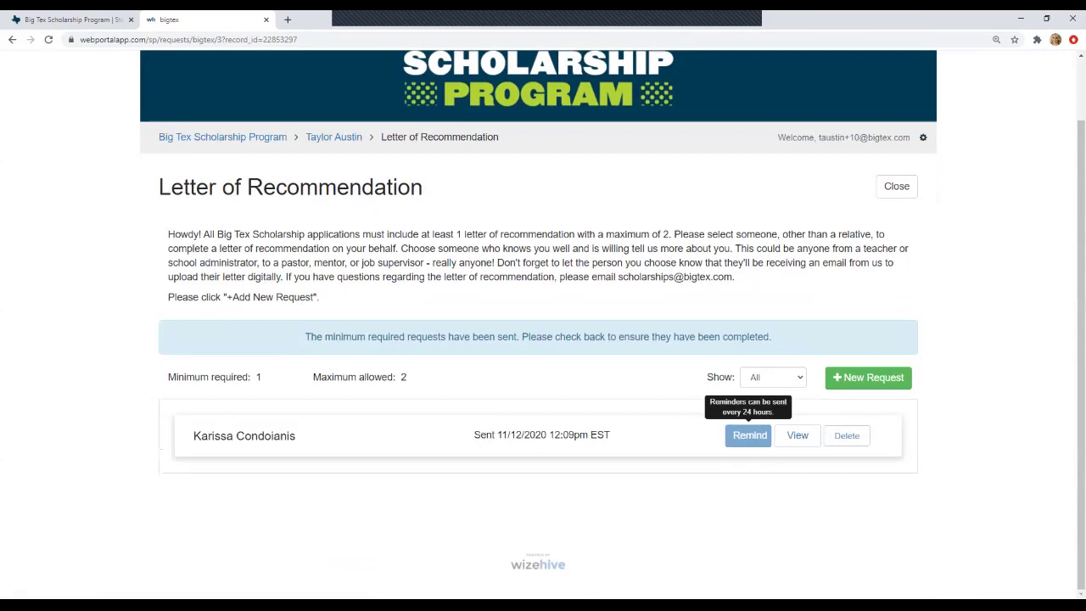
pyautogui.click(797, 436)
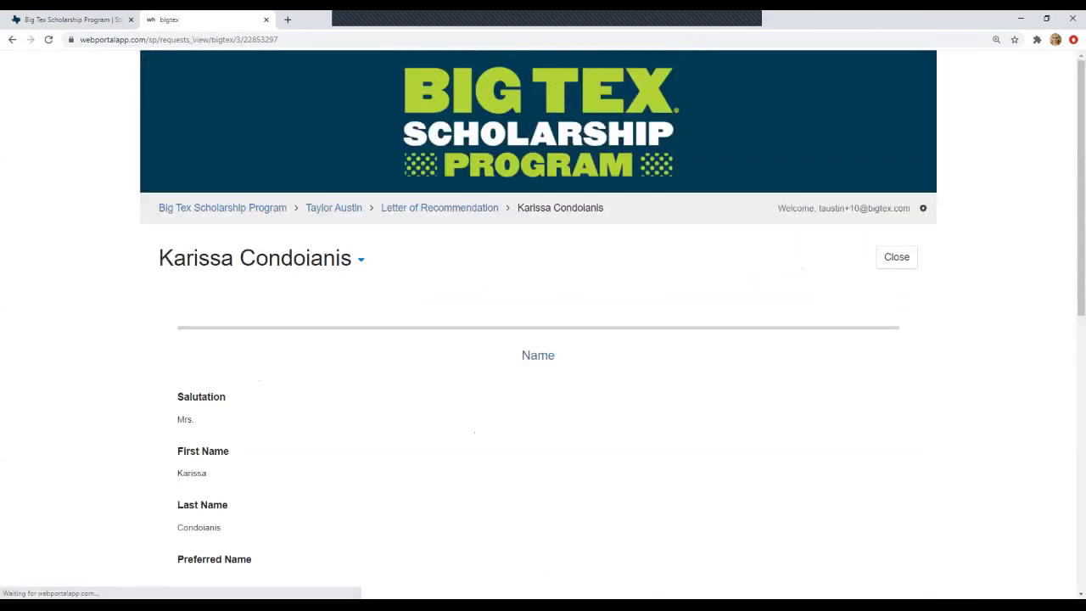
pyautogui.scroll(-6, 543, 340)
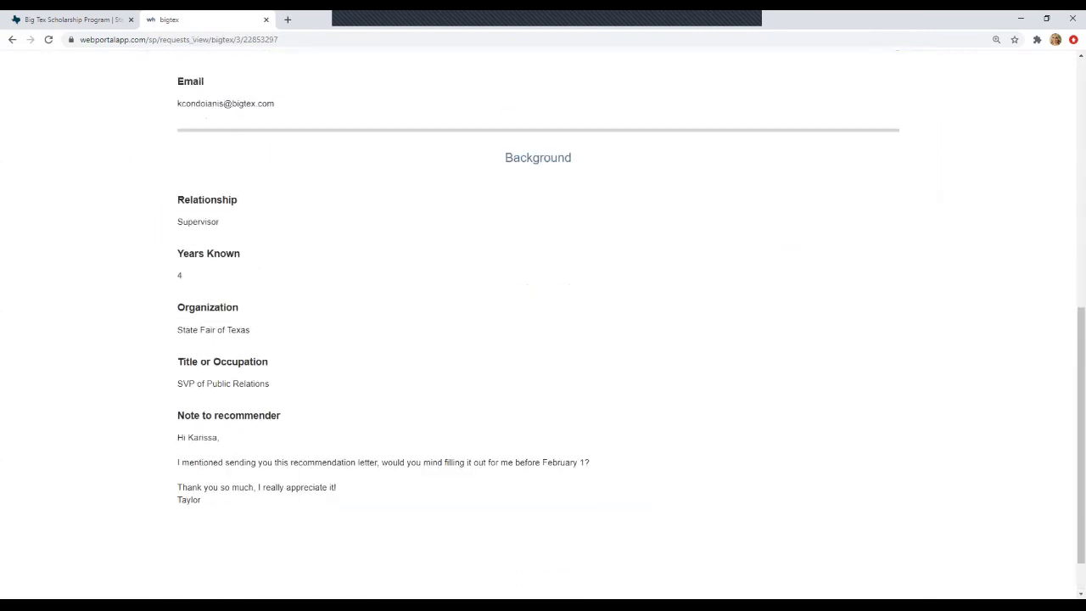
pyautogui.press('F5')
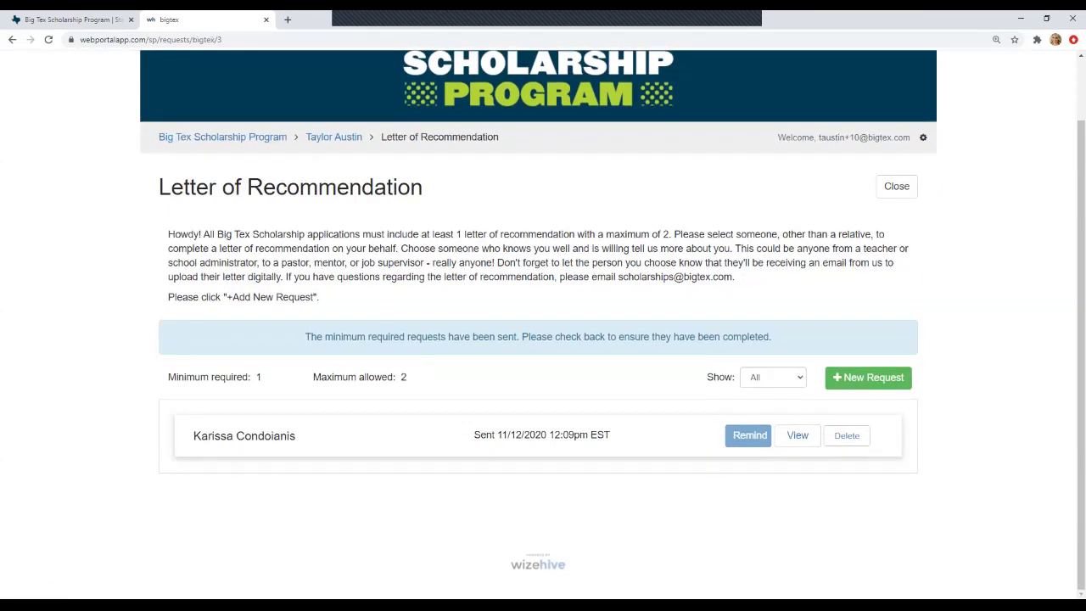
# - Reopen the Big Tex submission from the portal home and open its Letter of Recommendation step
pyautogui.click(222, 137)
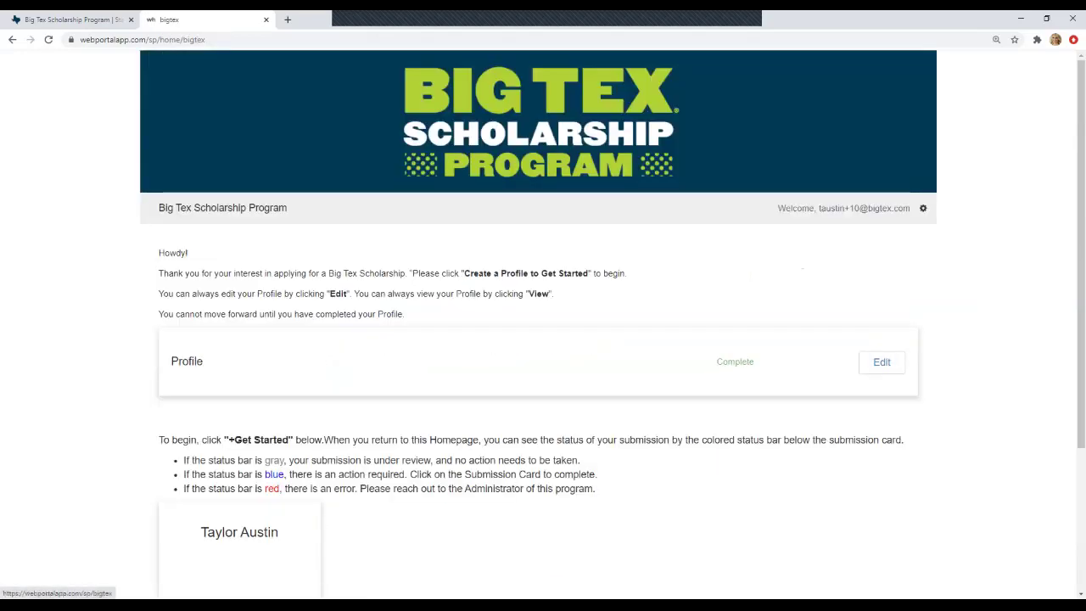
pyautogui.scroll(-1, 239, 543)
pyautogui.click(239, 536)
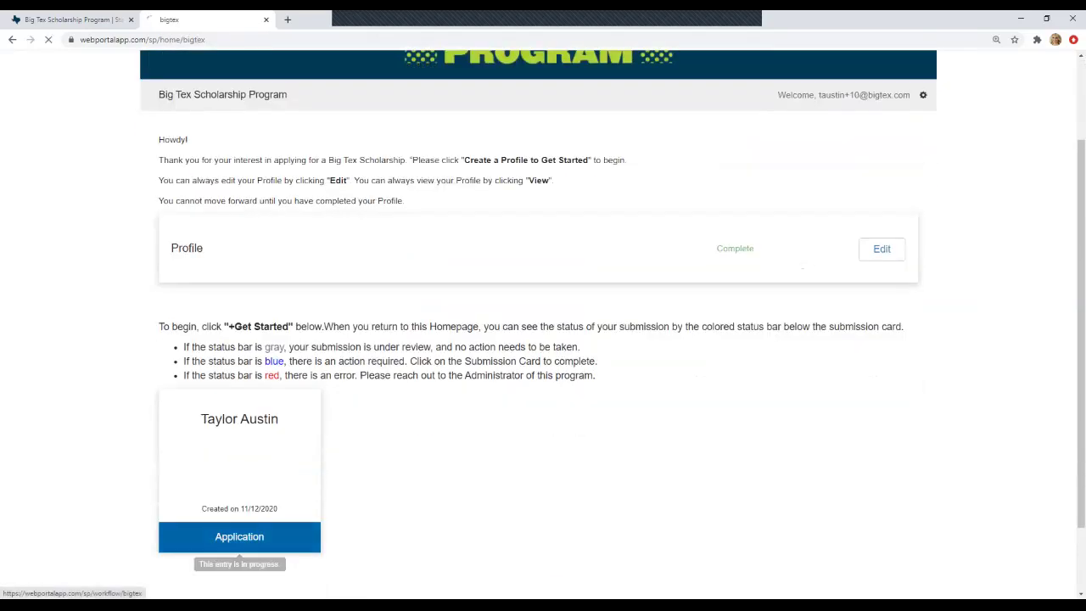
pyautogui.scroll(-3, 543, 339)
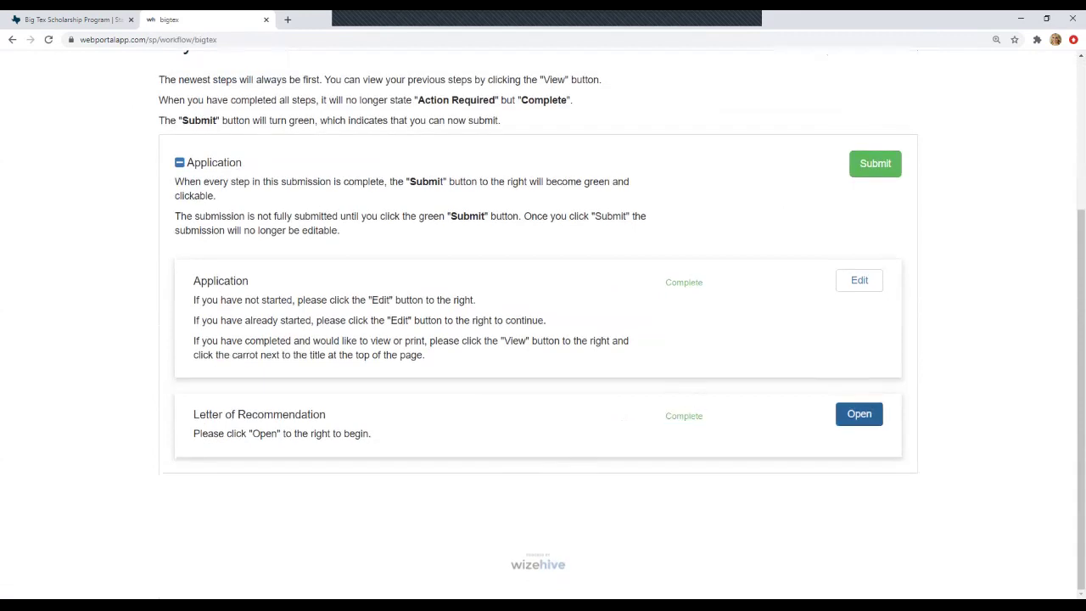
pyautogui.click(859, 414)
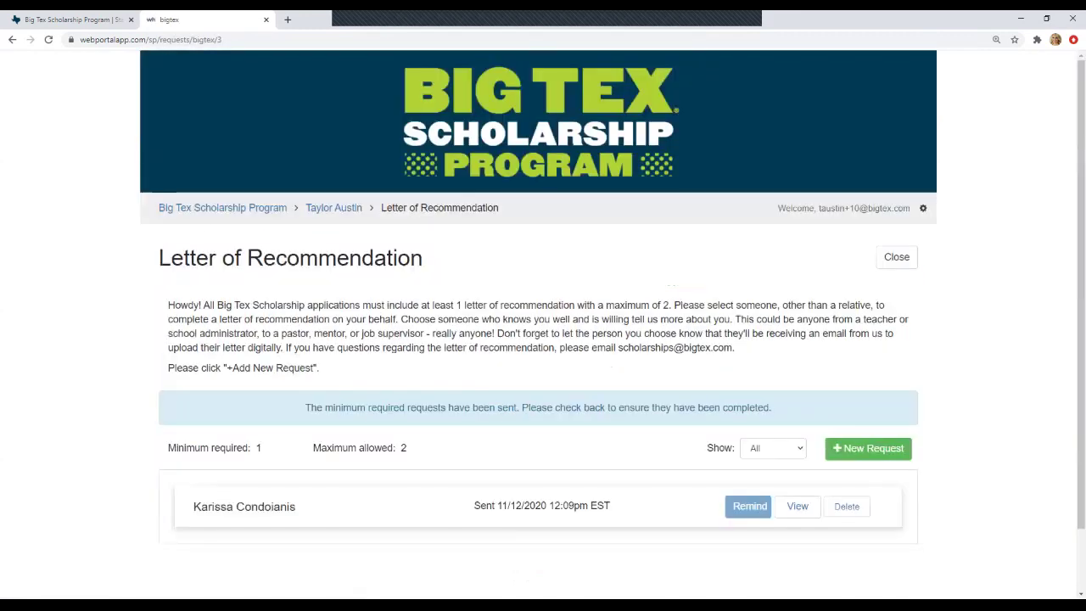
pyautogui.scroll(-1, 543, 340)
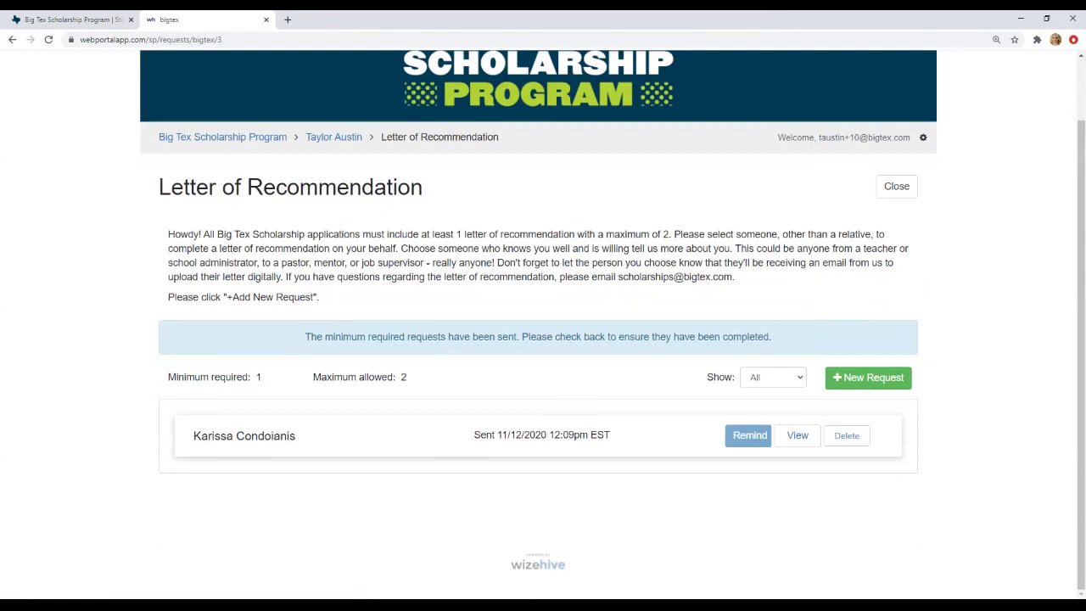
# - Close the recommendation list and confirm Application and Letter of Recommendation both show Complete
pyautogui.click(897, 186)
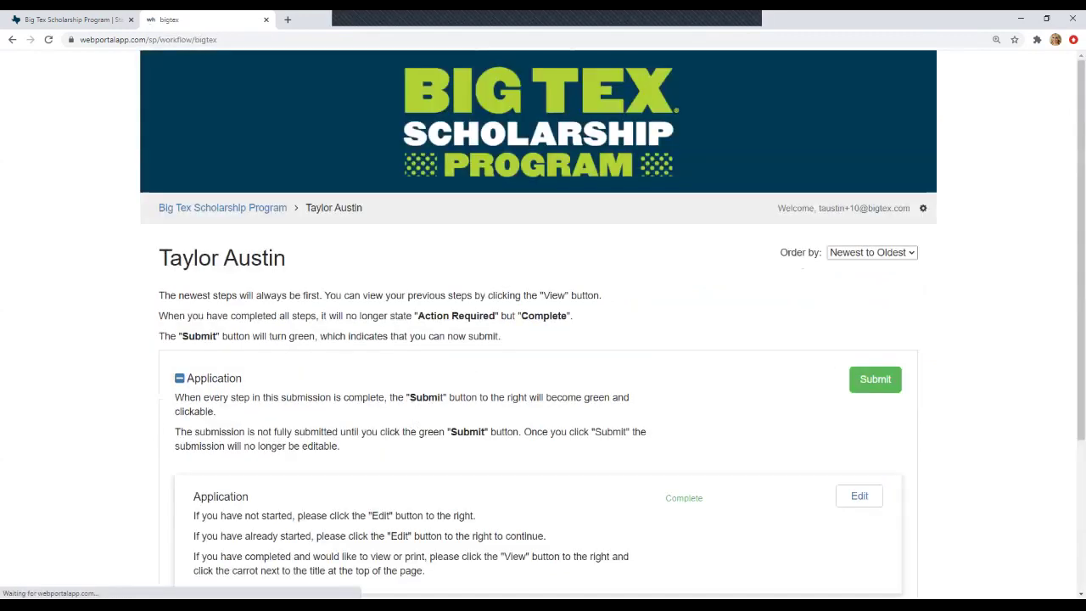
pyautogui.scroll(-2, 543, 323)
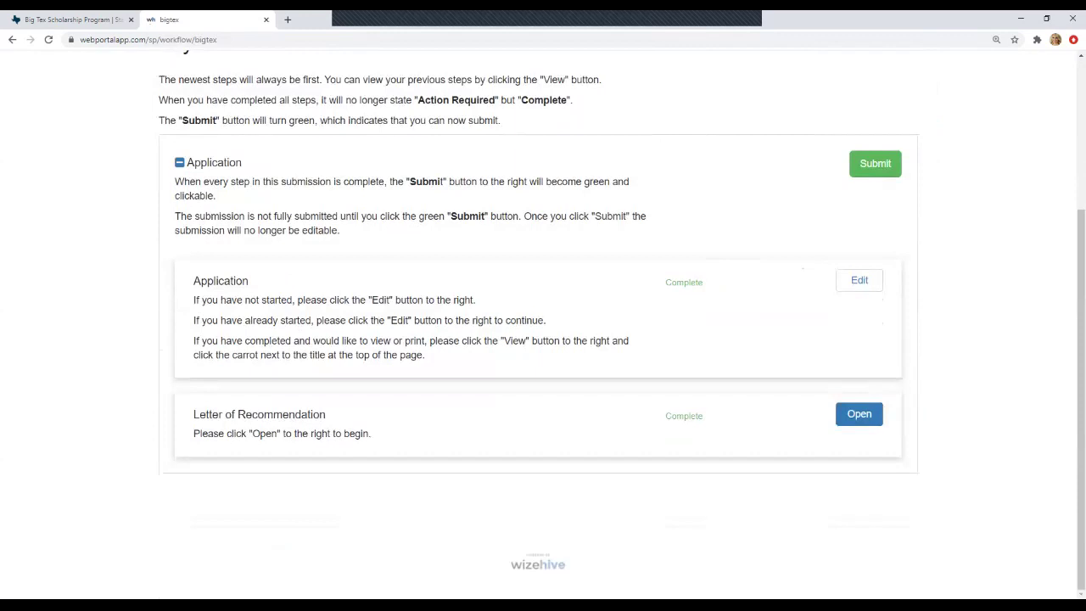
pyautogui.scroll(2, 543, 322)
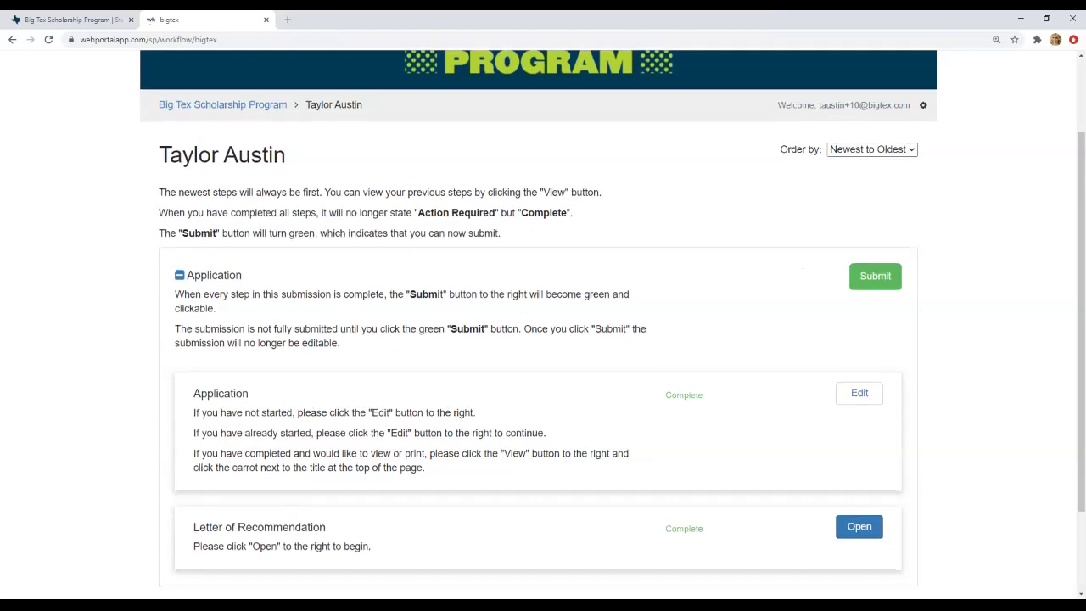
pyautogui.scroll(-2, 543, 340)
pyautogui.scroll(3, 543, 339)
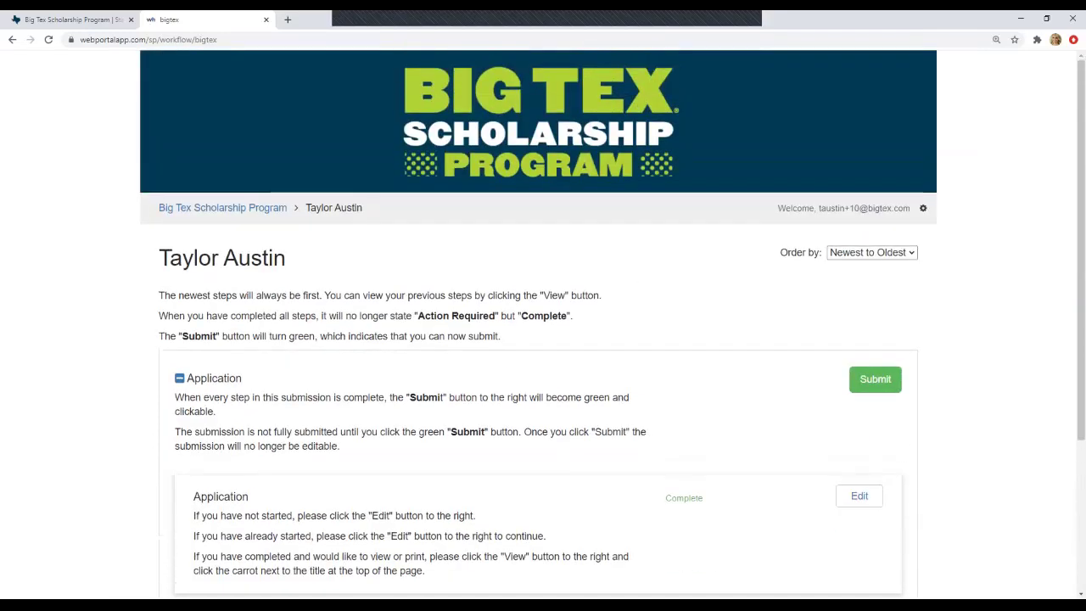
pyautogui.scroll(-3, 543, 339)
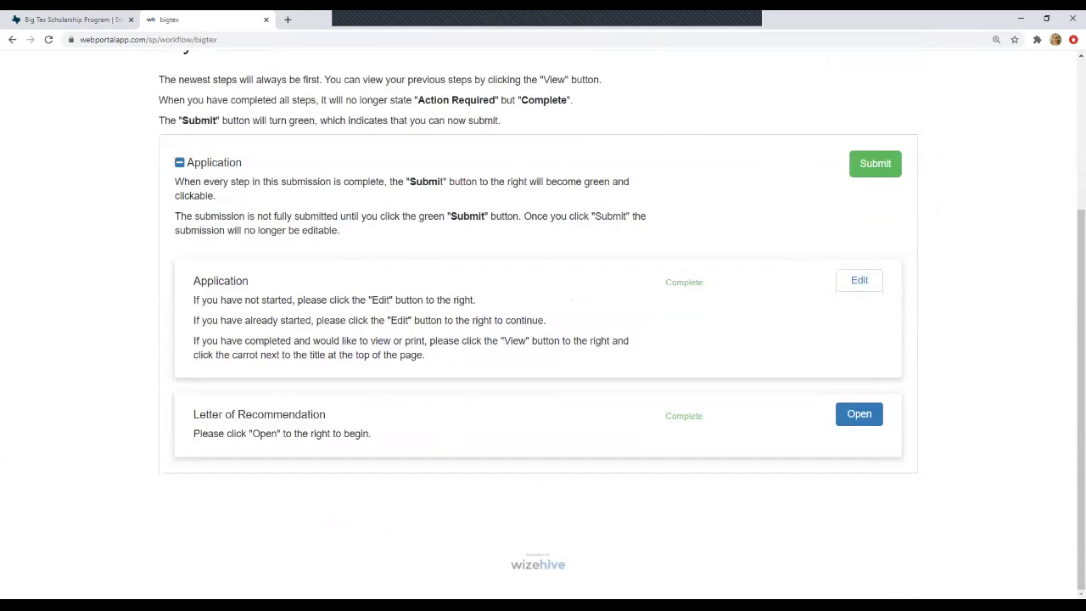